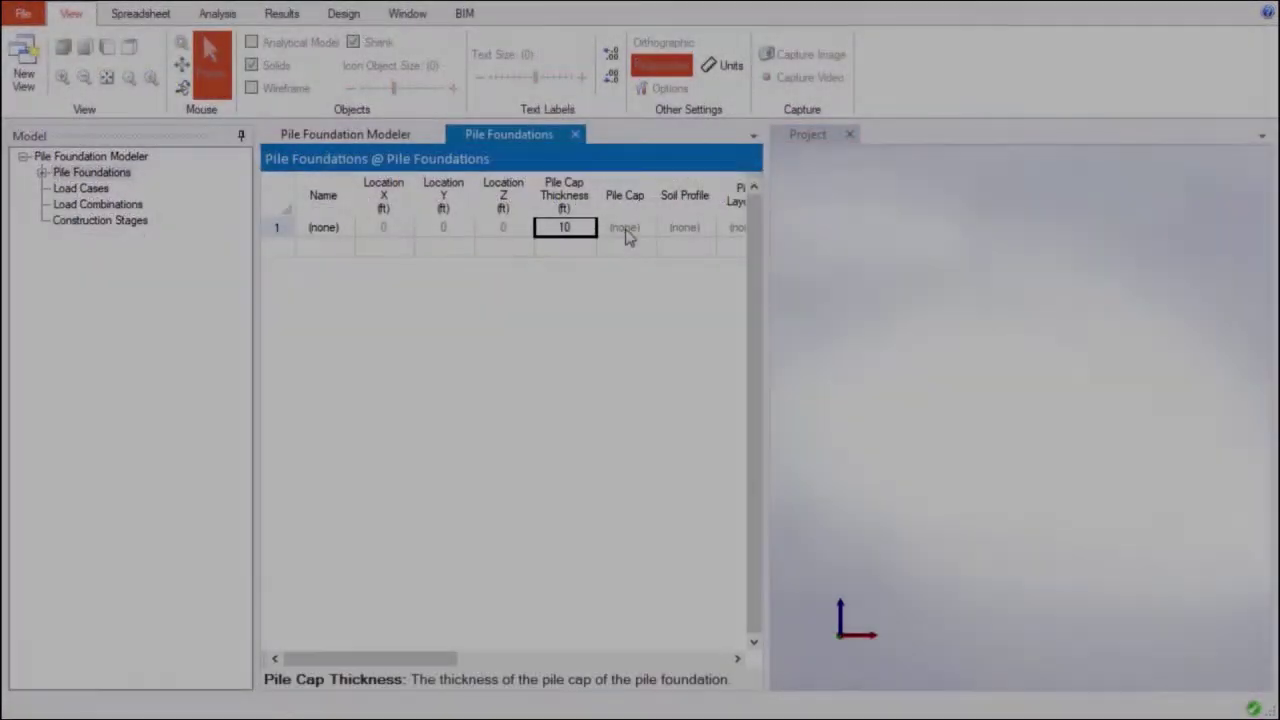
Create a rectangular pile cap and size it 40 ft wide by 20 ft deep
click(624, 228)
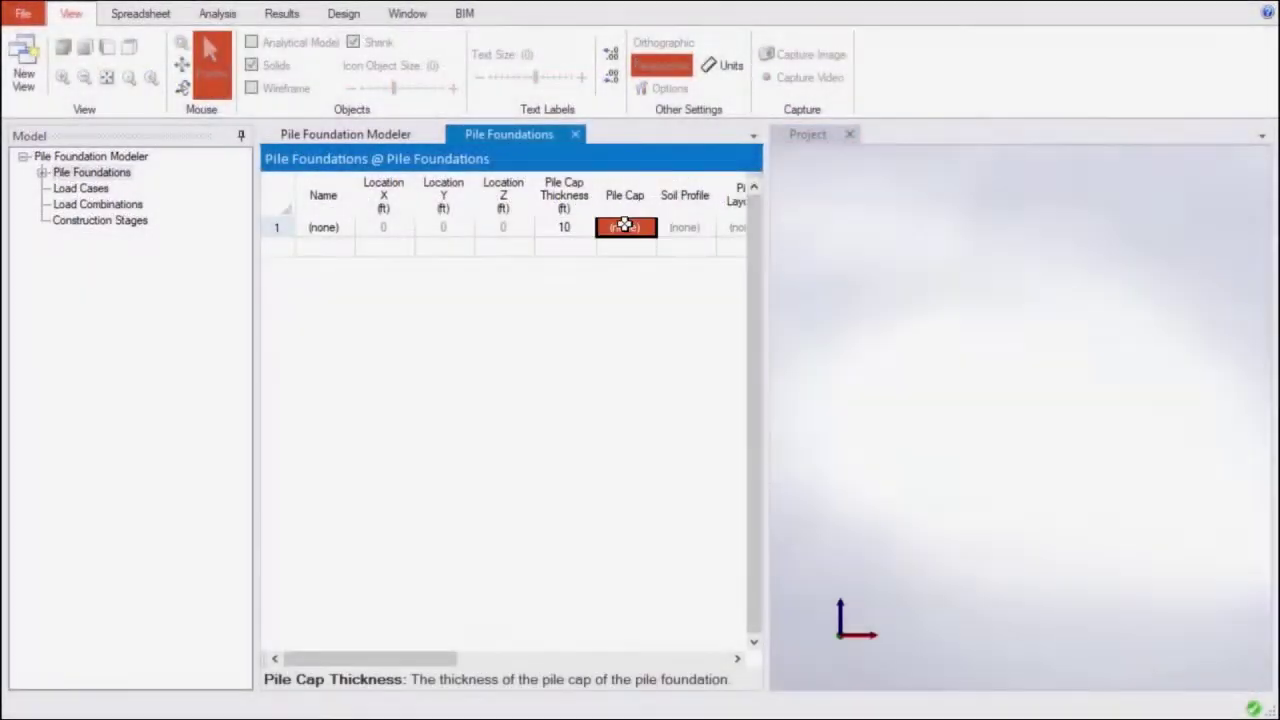
click(624, 228)
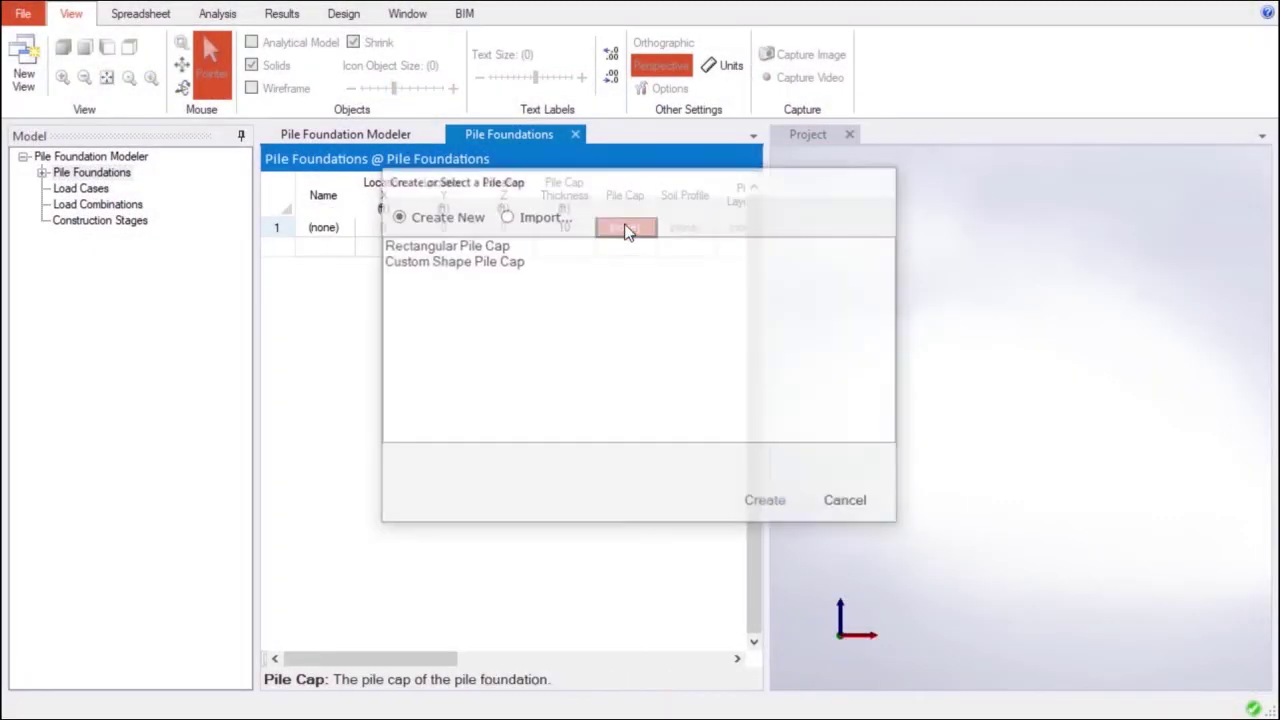
click(486, 247)
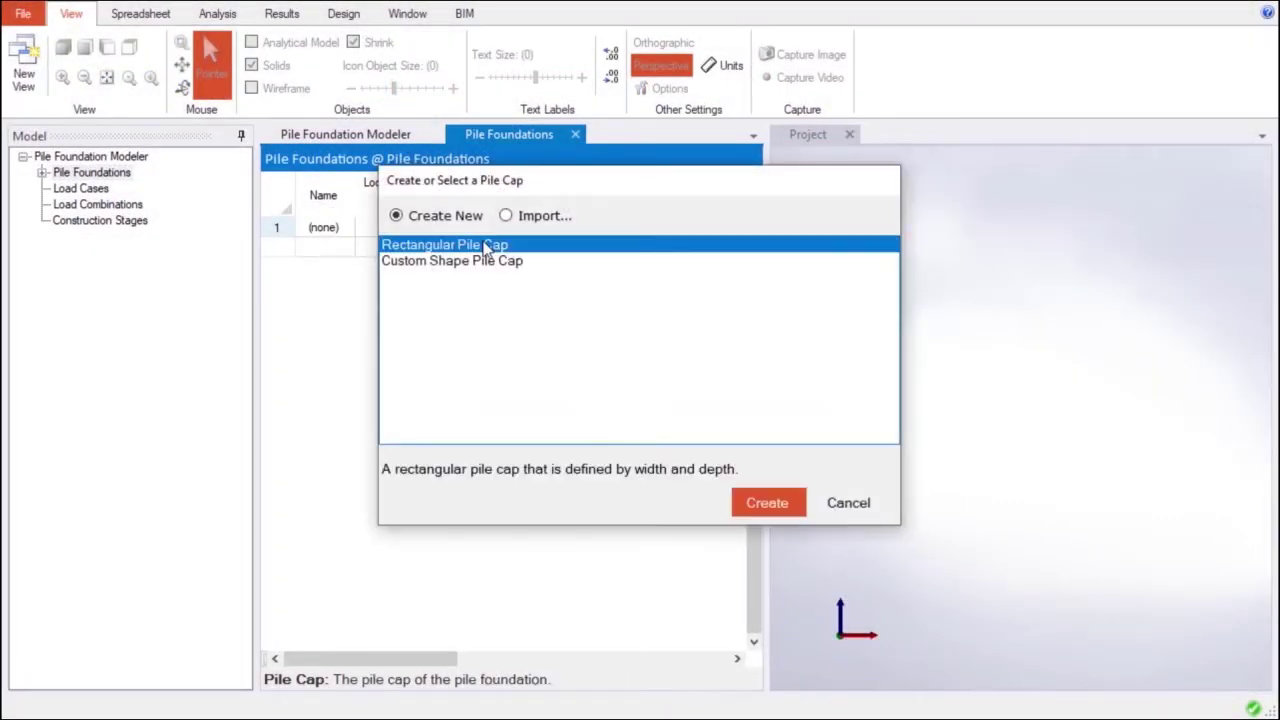
click(757, 496)
click(397, 226)
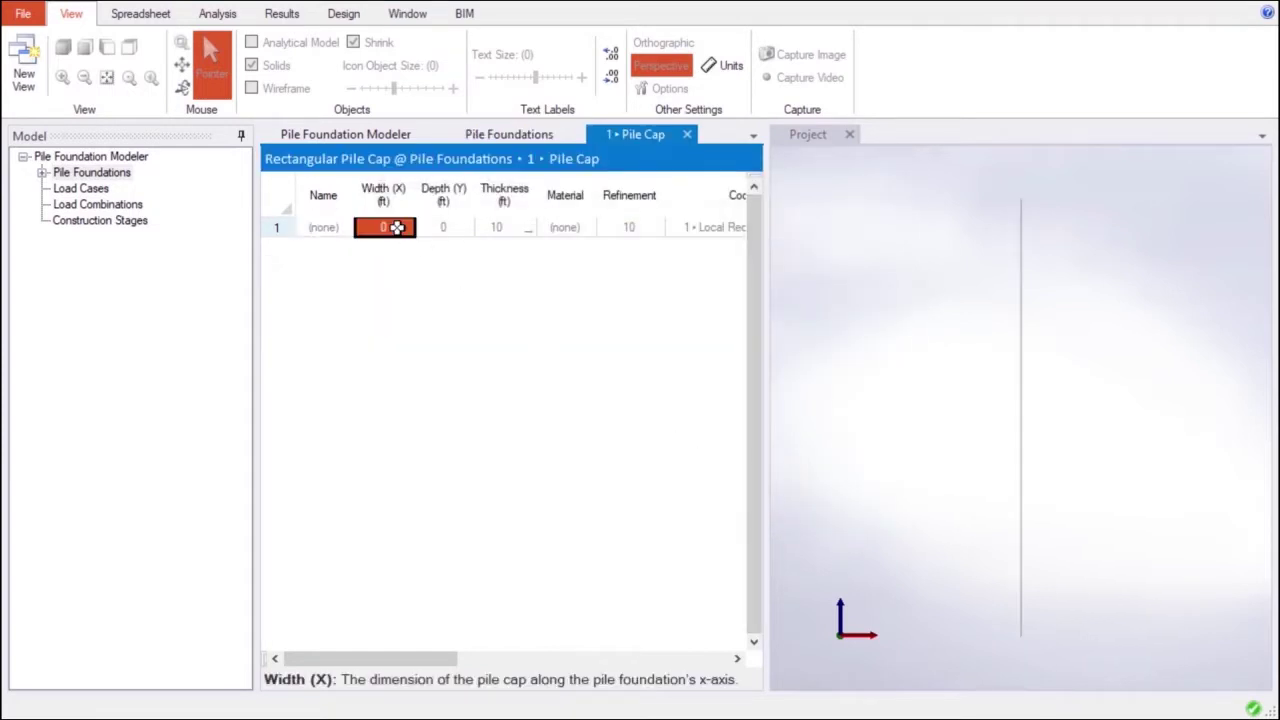
click(397, 226)
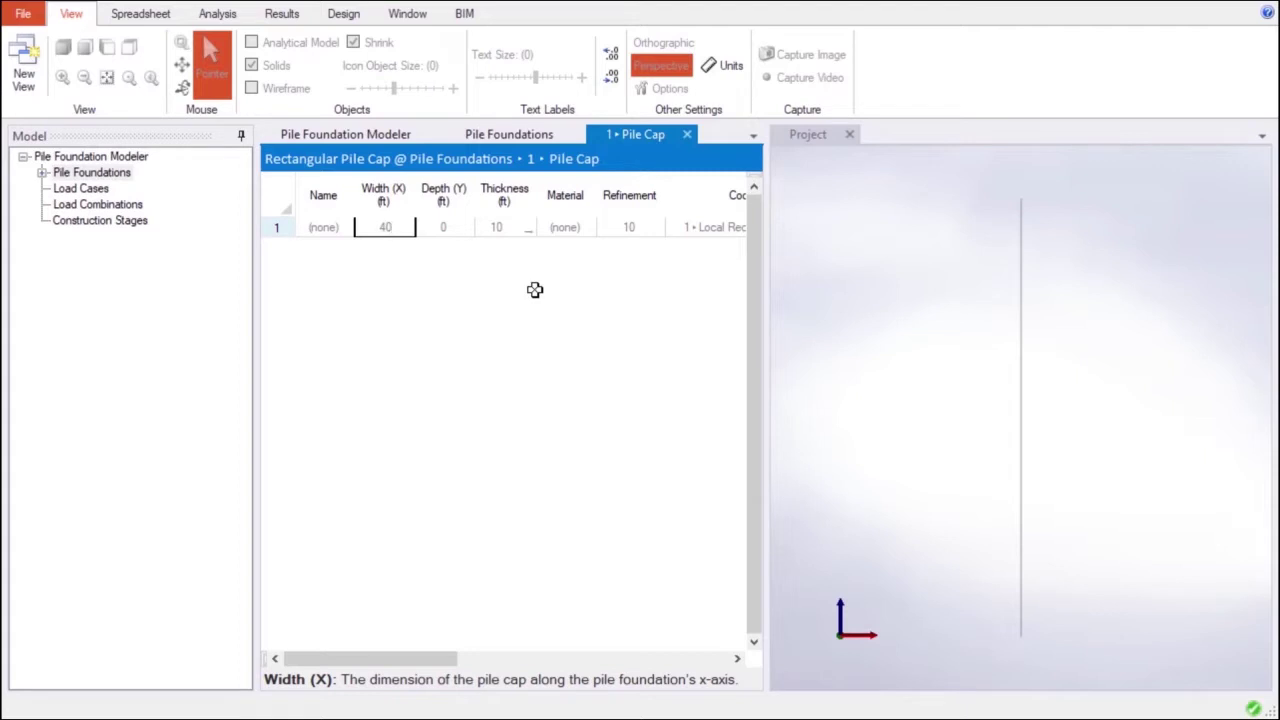
key(Return)
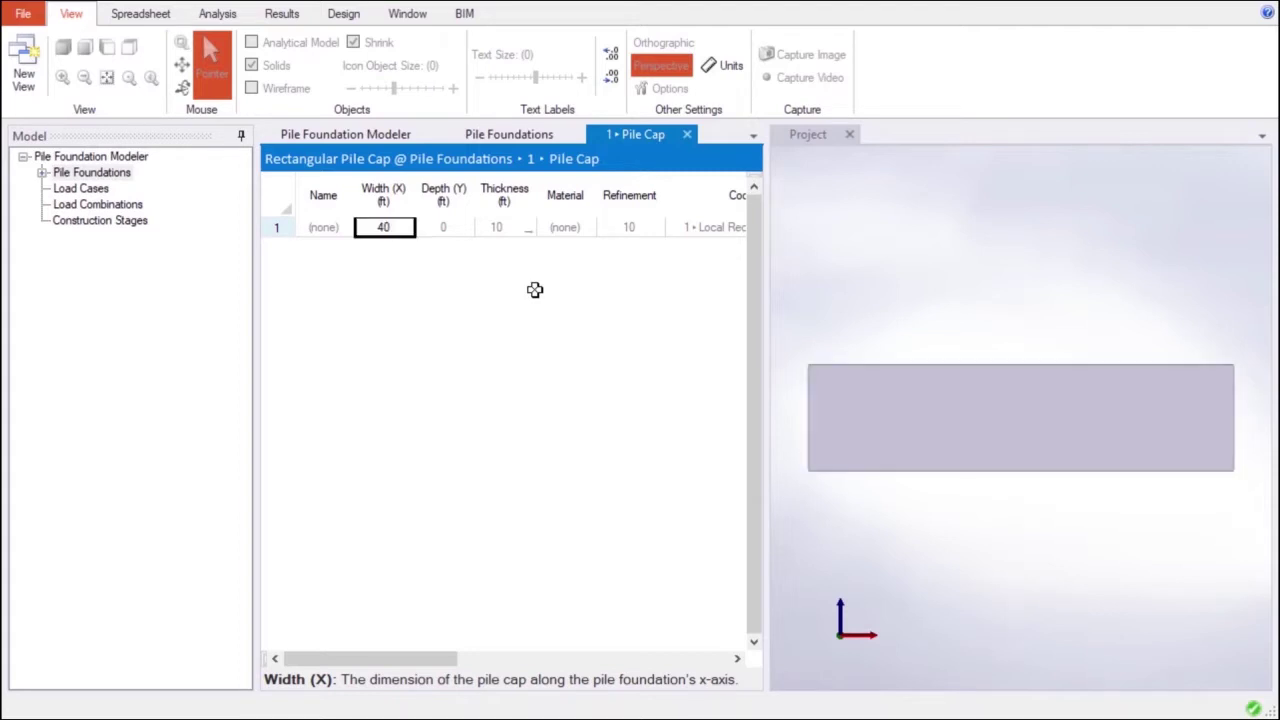
double_click(454, 230)
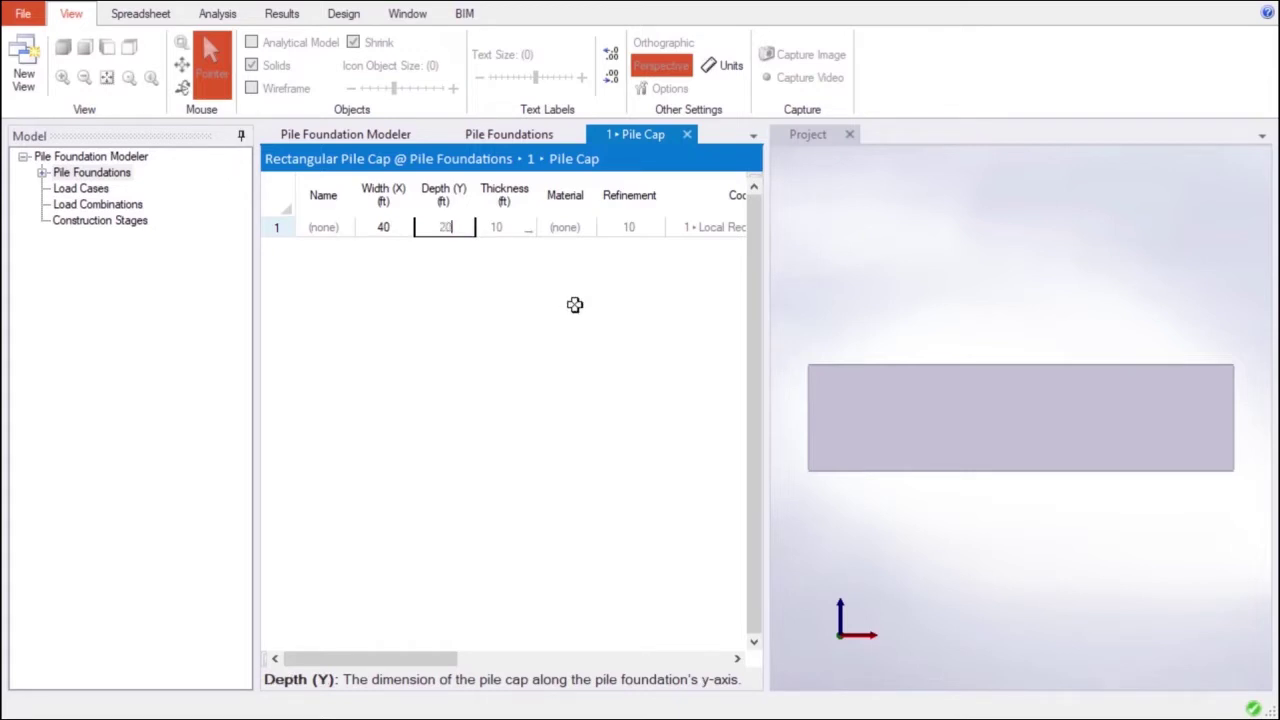
key(Return)
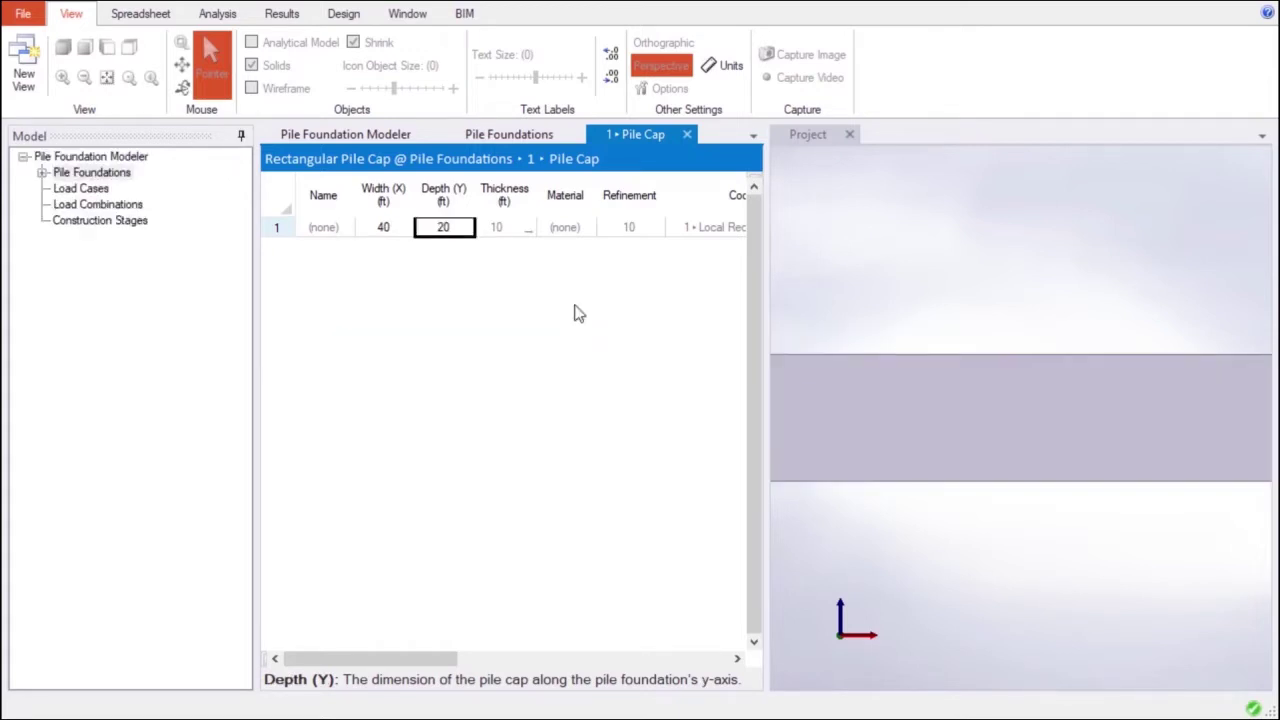
Inspect the pile cap's analytical plate grid with solids hidden, then return to the solid block
middle_drag(988, 265, 372, 167)
click(251, 41)
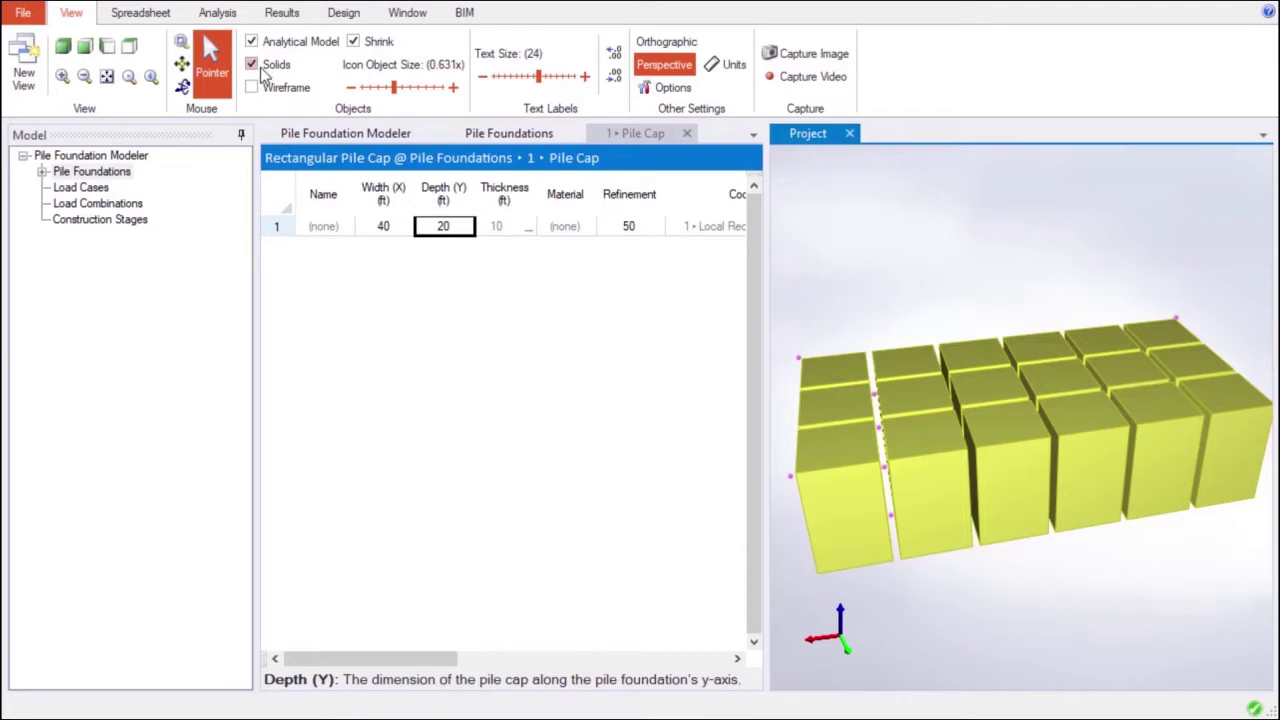
click(256, 65)
drag(1122, 326, 580, 323)
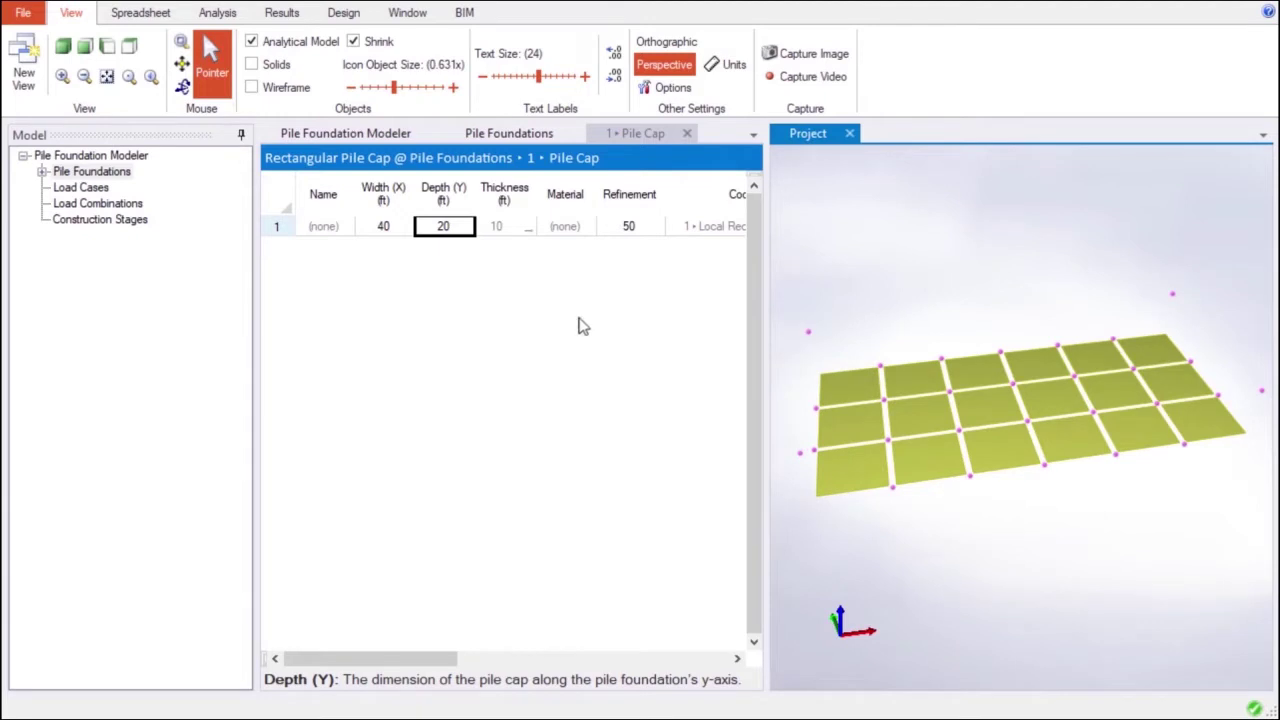
click(305, 45)
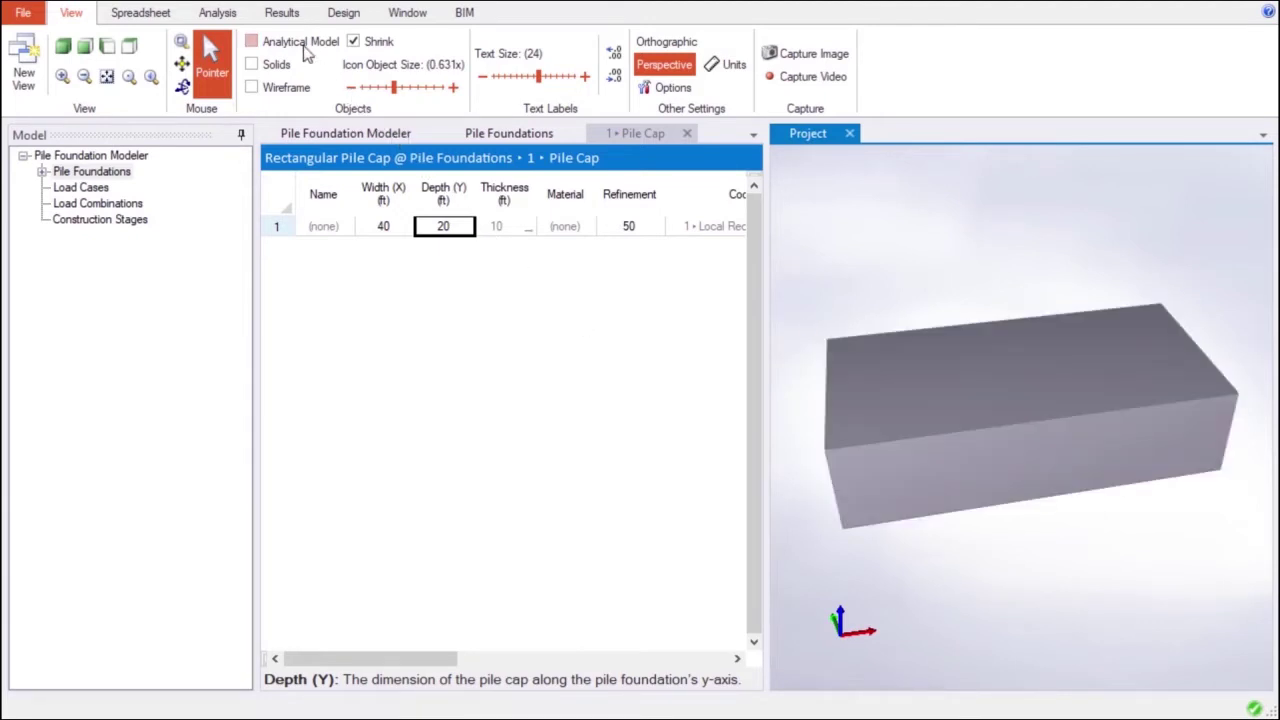
Change the pile cap depth to 40 ft and view its analytical shell mesh
click(465, 228)
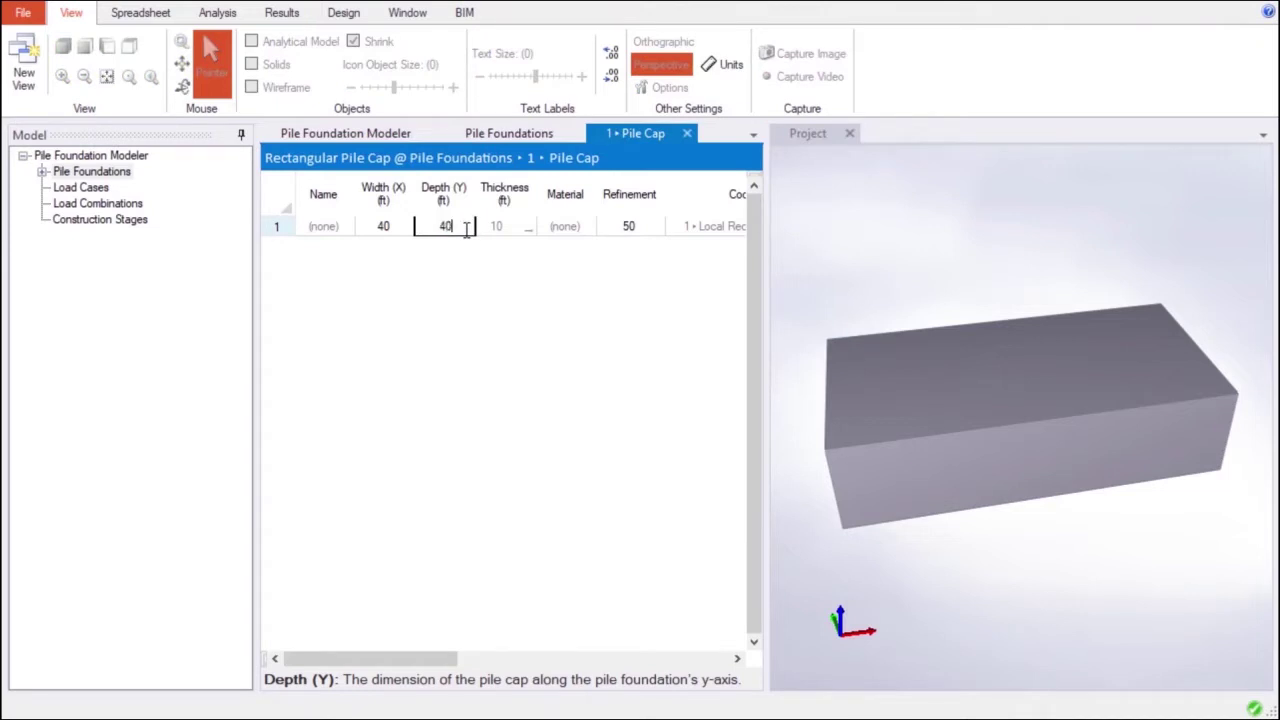
key(Return)
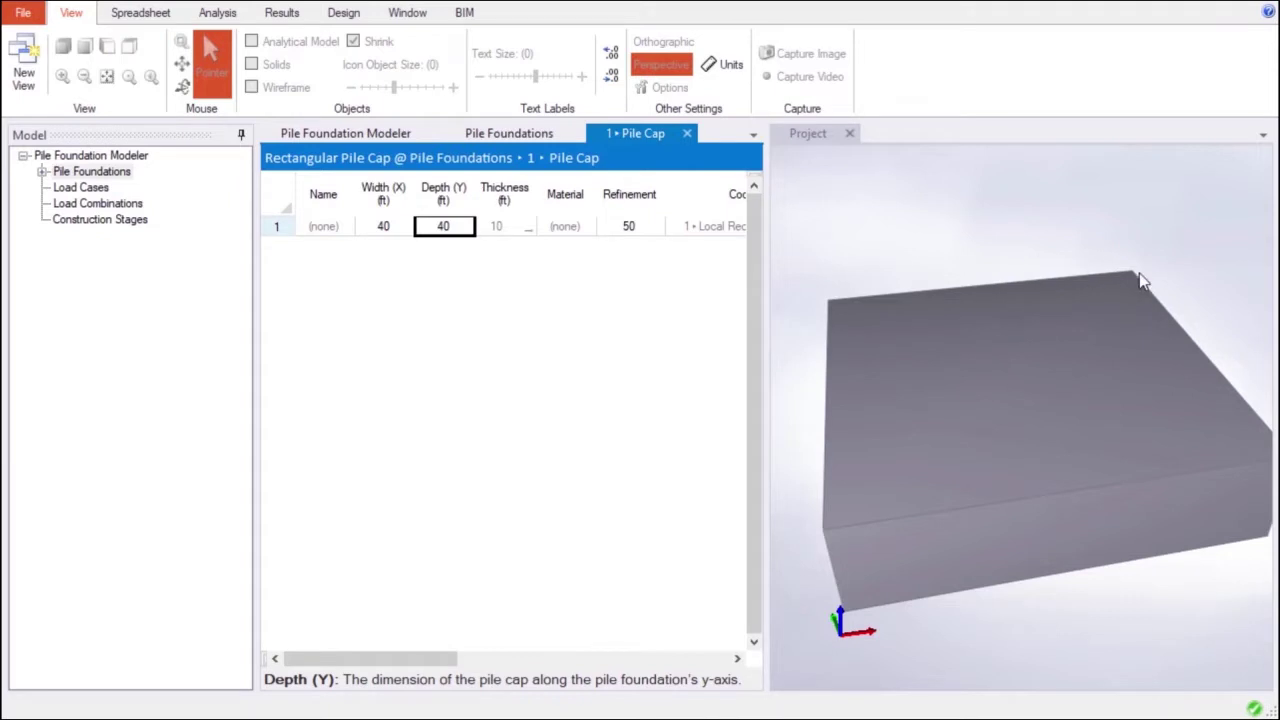
drag(1139, 273, 669, 251)
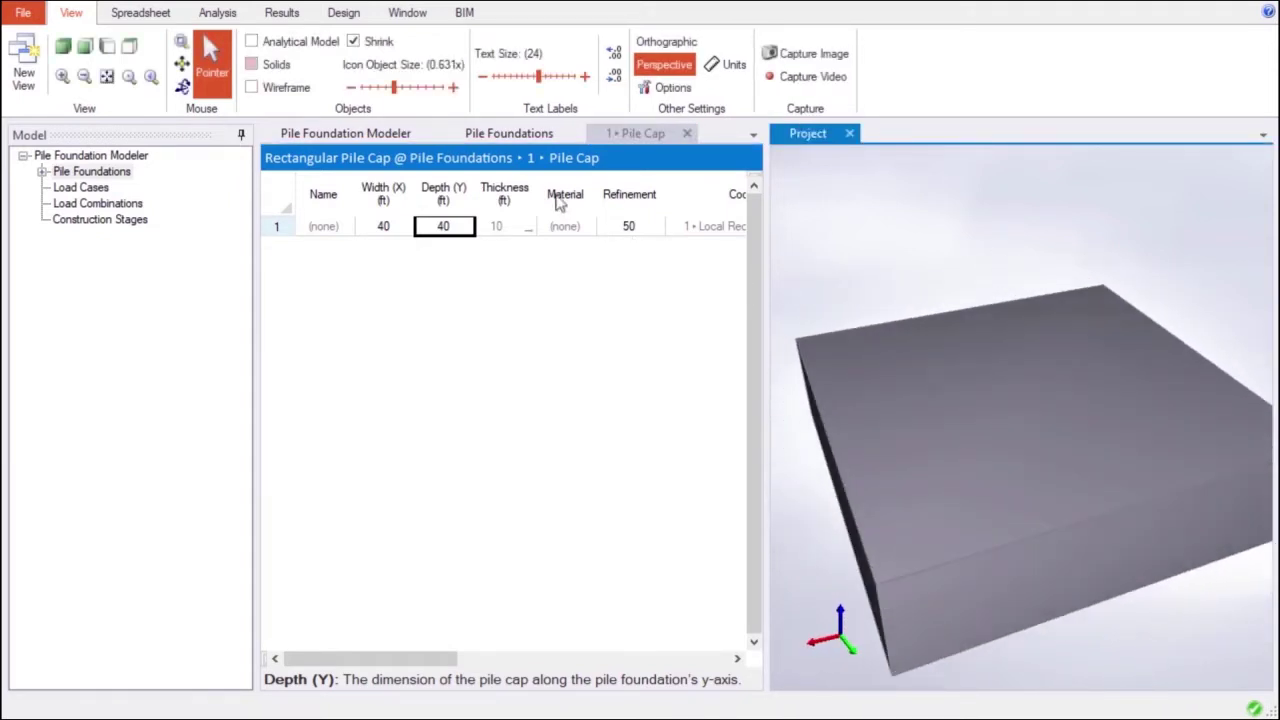
click(252, 41)
drag(800, 245, 1166, 408)
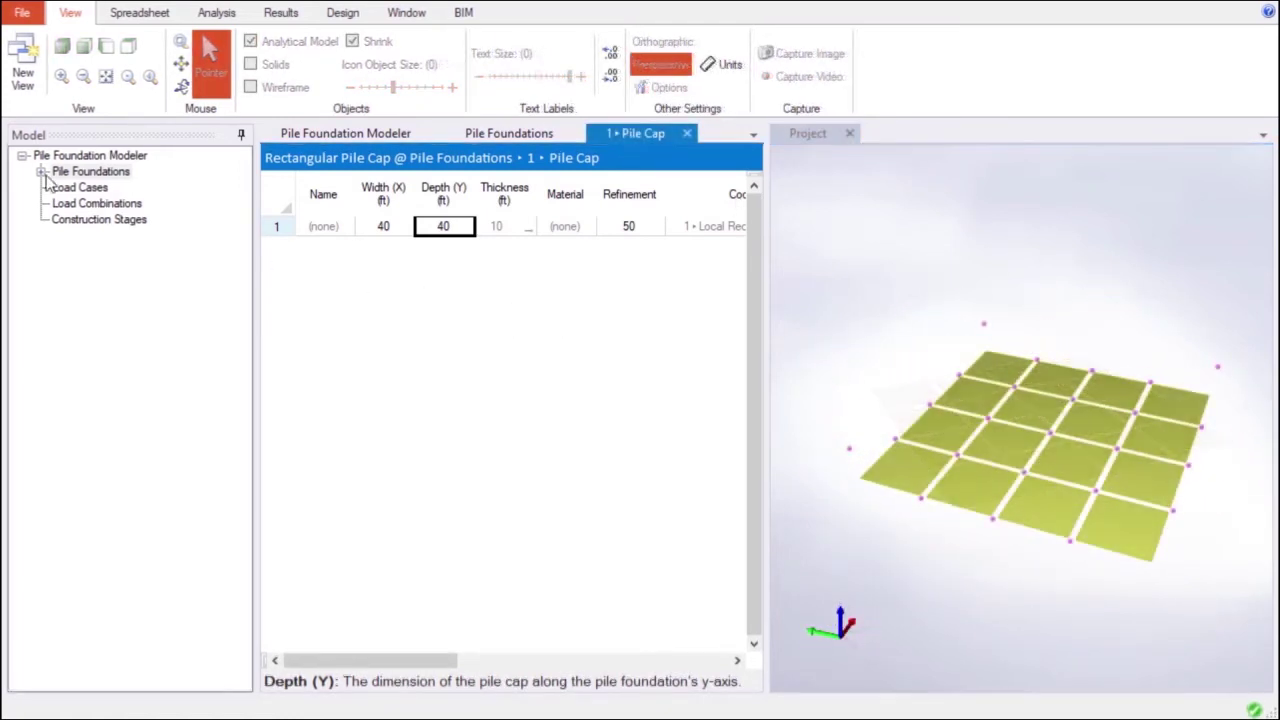
Open the Shell Element Properties table for Foundation 1's pile cap
click(41, 171)
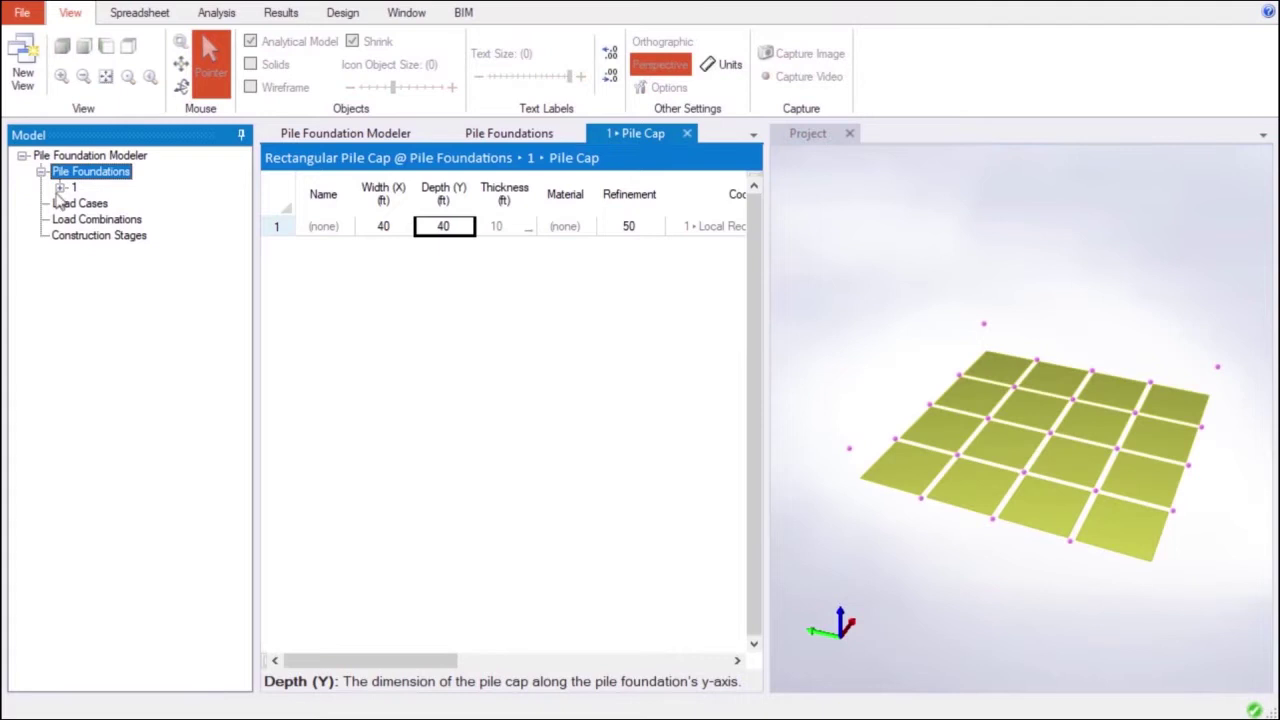
click(60, 187)
click(78, 203)
click(137, 253)
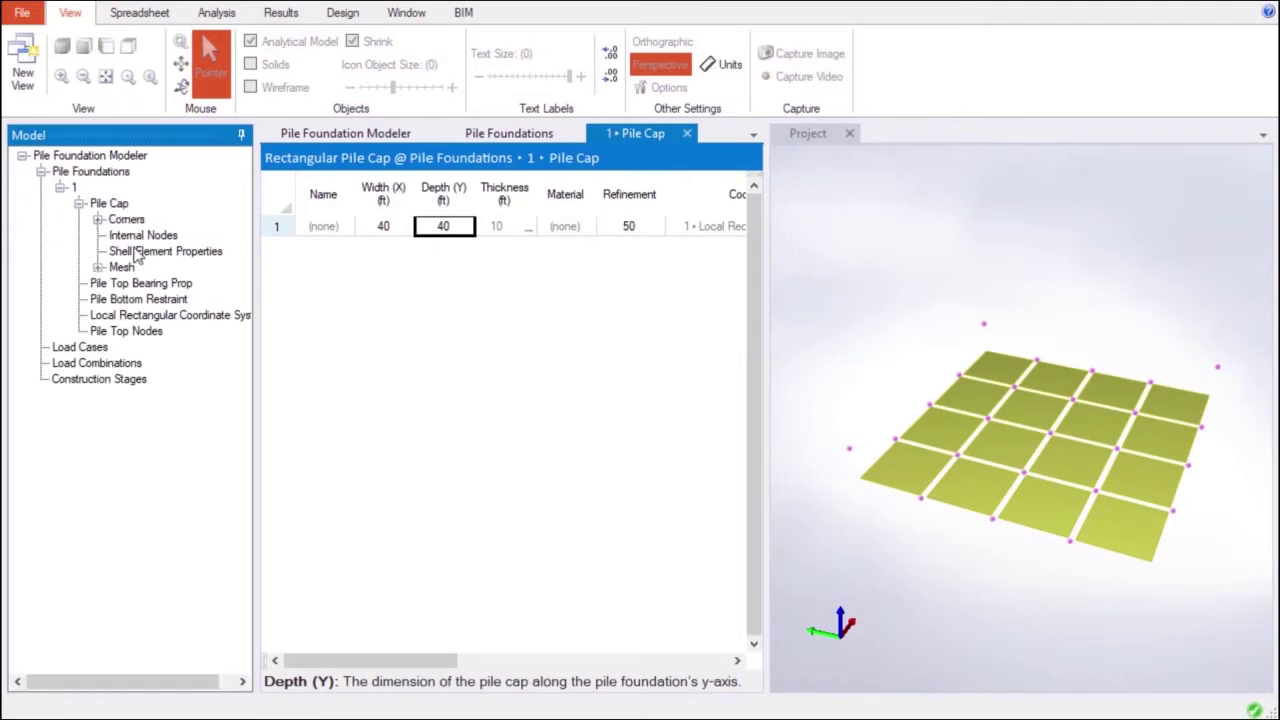
double_click(137, 253)
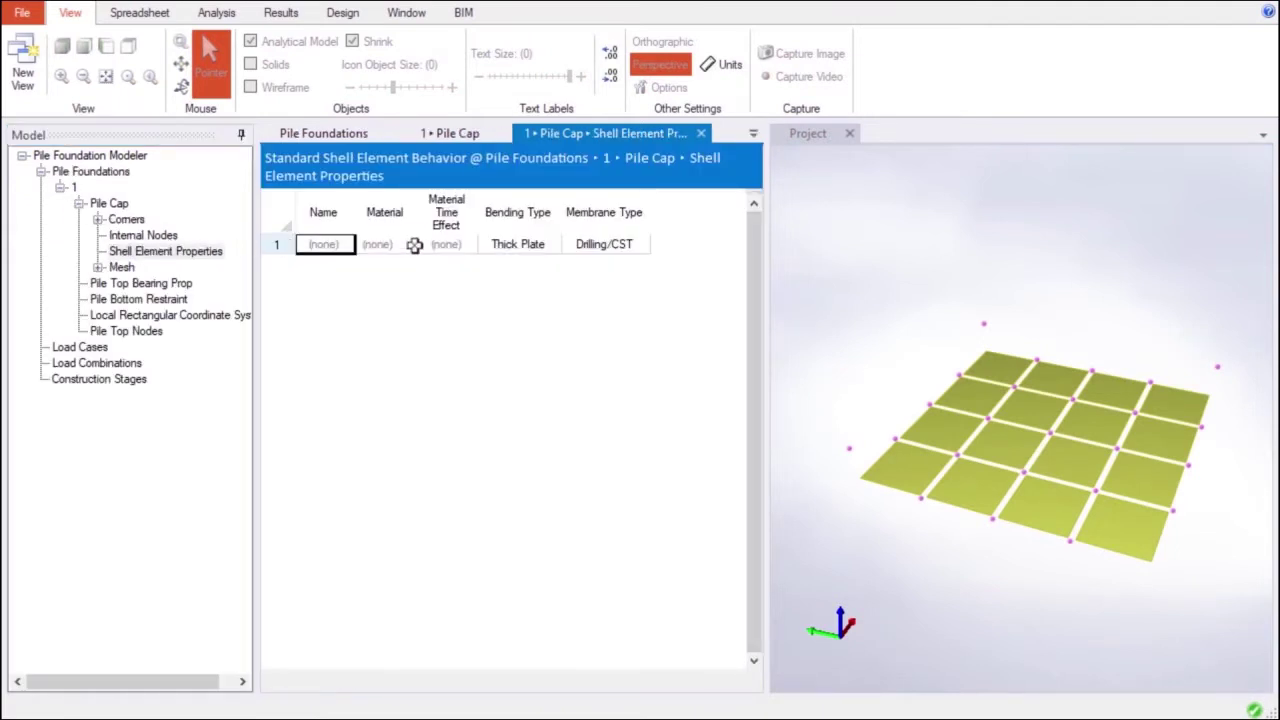
Check the Bending Type (Thick Plate) and Membrane Type options of the shell properties
click(548, 247)
click(549, 245)
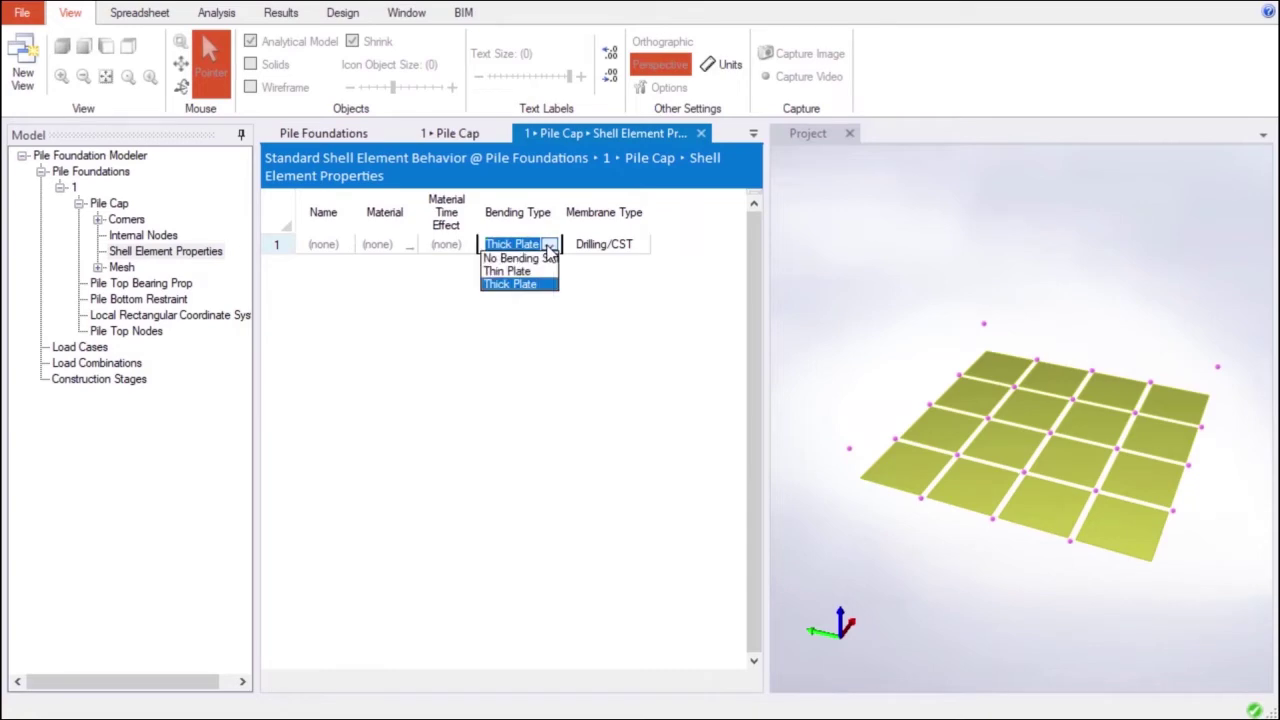
click(640, 246)
click(640, 246)
click(640, 246)
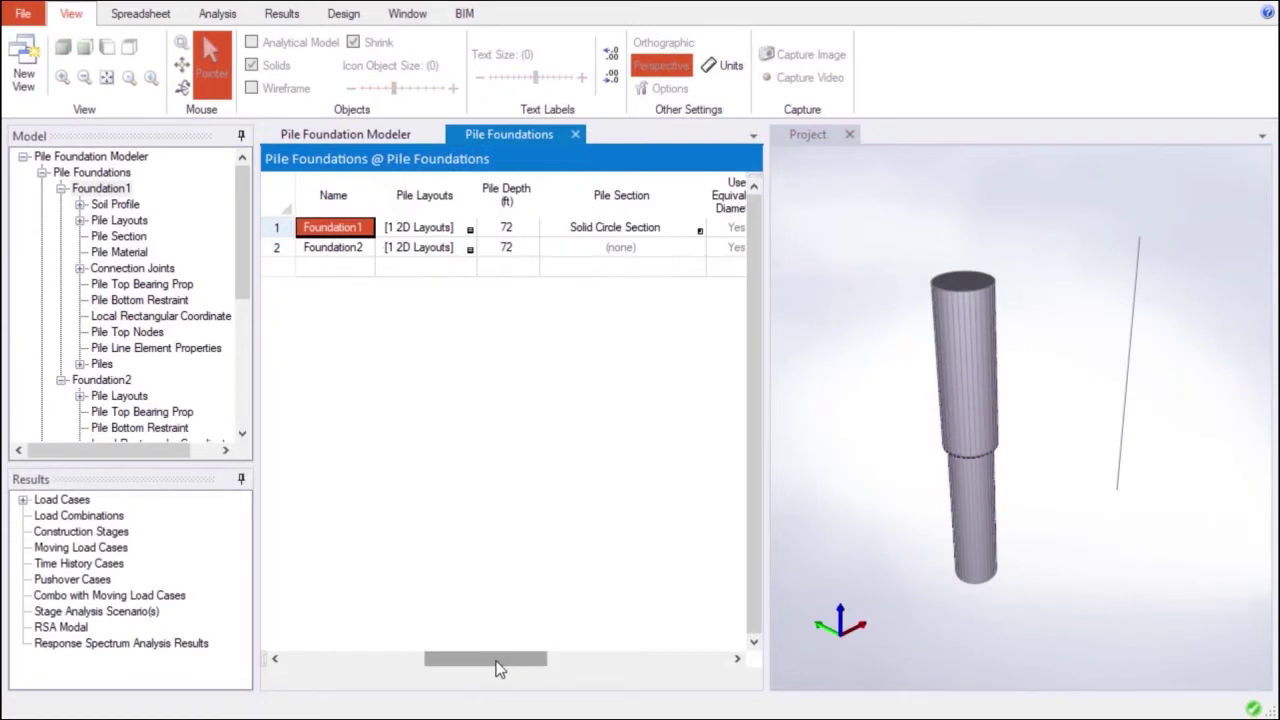
Copy Foundation1's pile section and link it into Foundation2's pile section
click(601, 229)
right_click(601, 229)
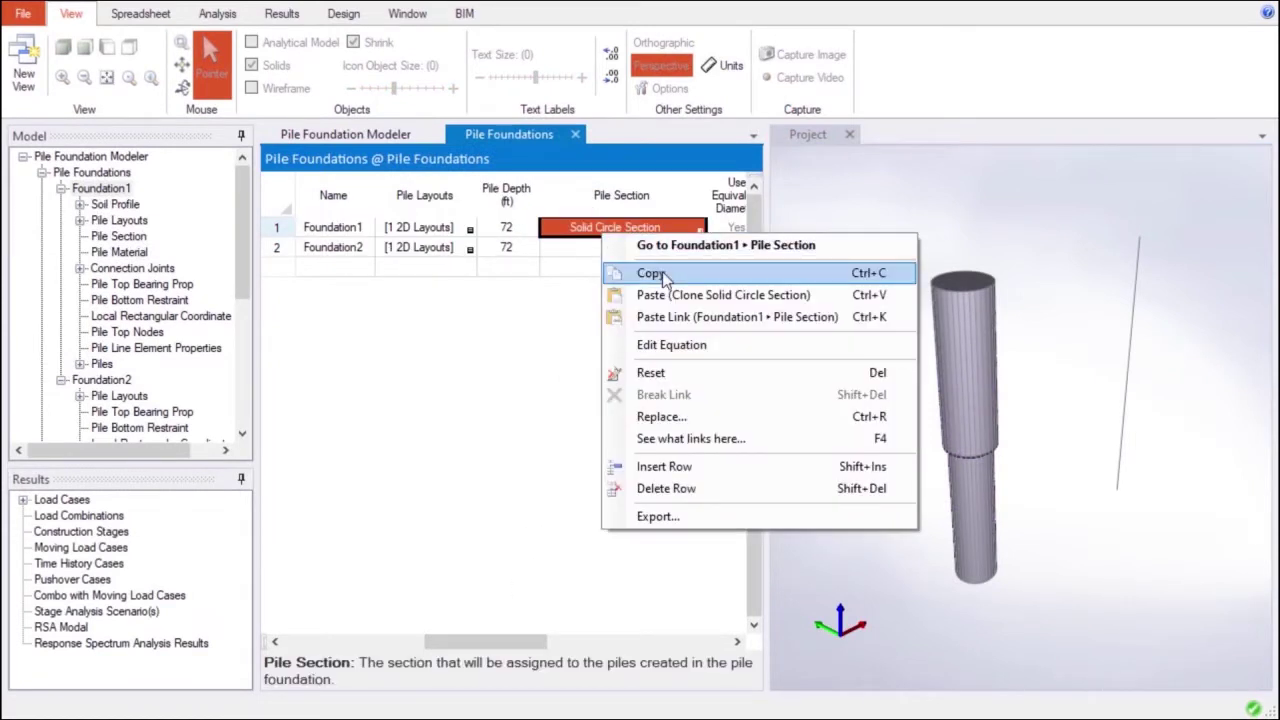
click(624, 275)
click(595, 250)
right_click(595, 252)
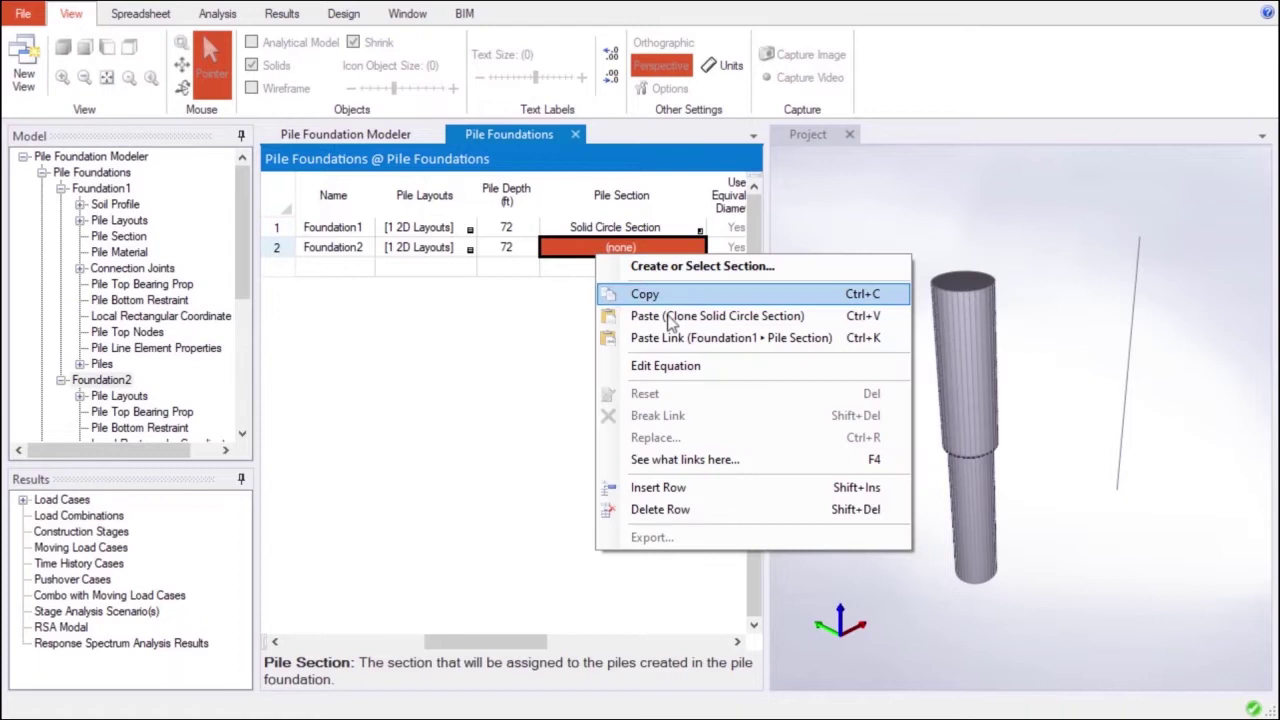
click(698, 345)
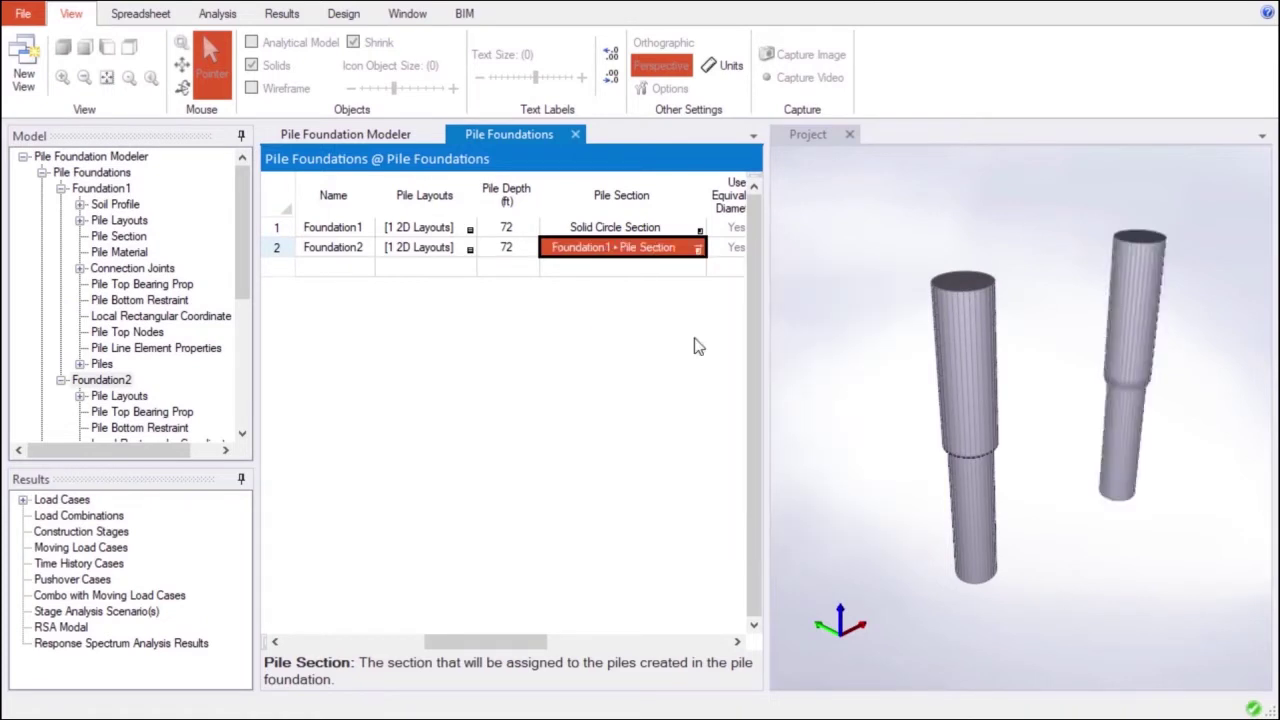
Change Foundation1's diameter equation threshold from x > 0.5 to x > 0.25
double_click(642, 236)
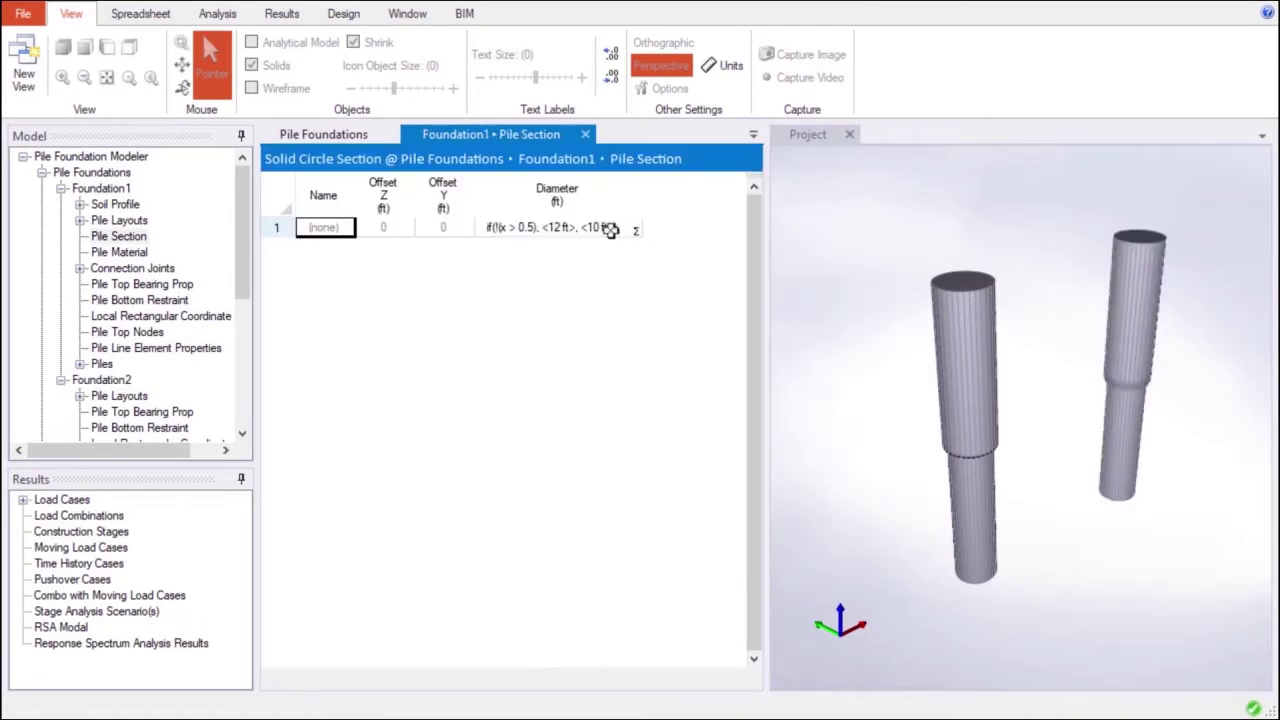
right_click(555, 228)
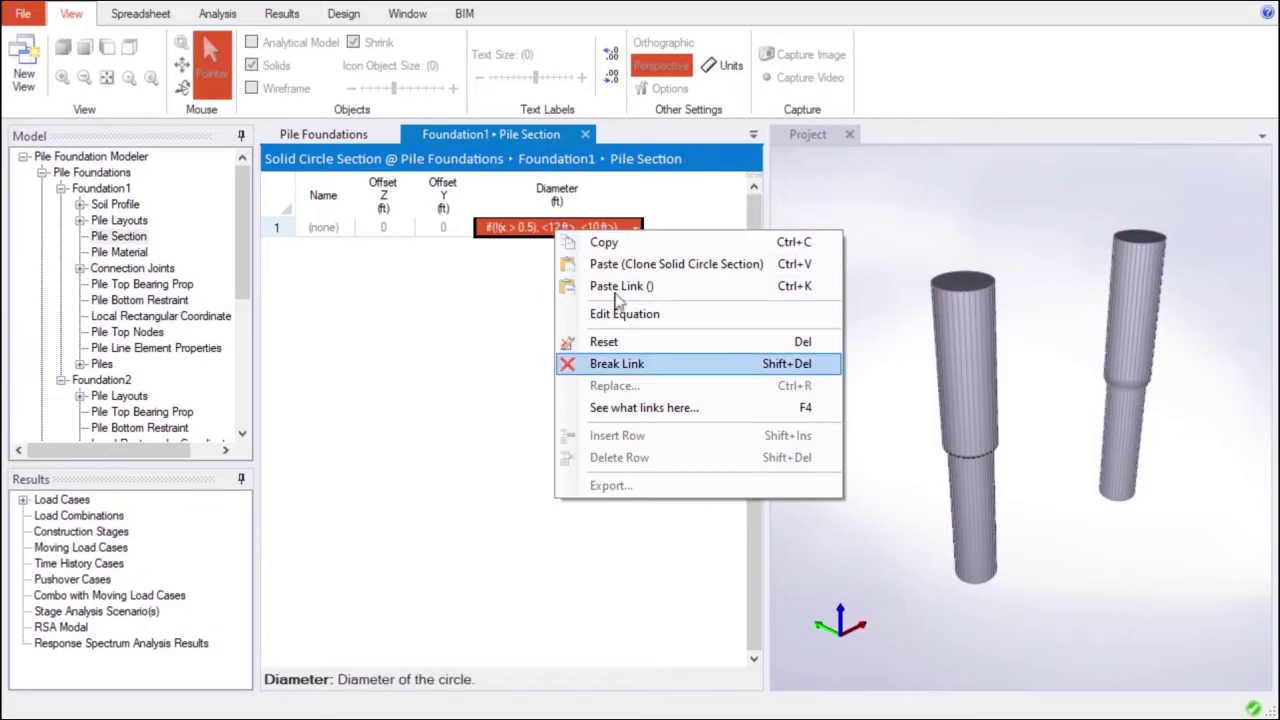
click(643, 319)
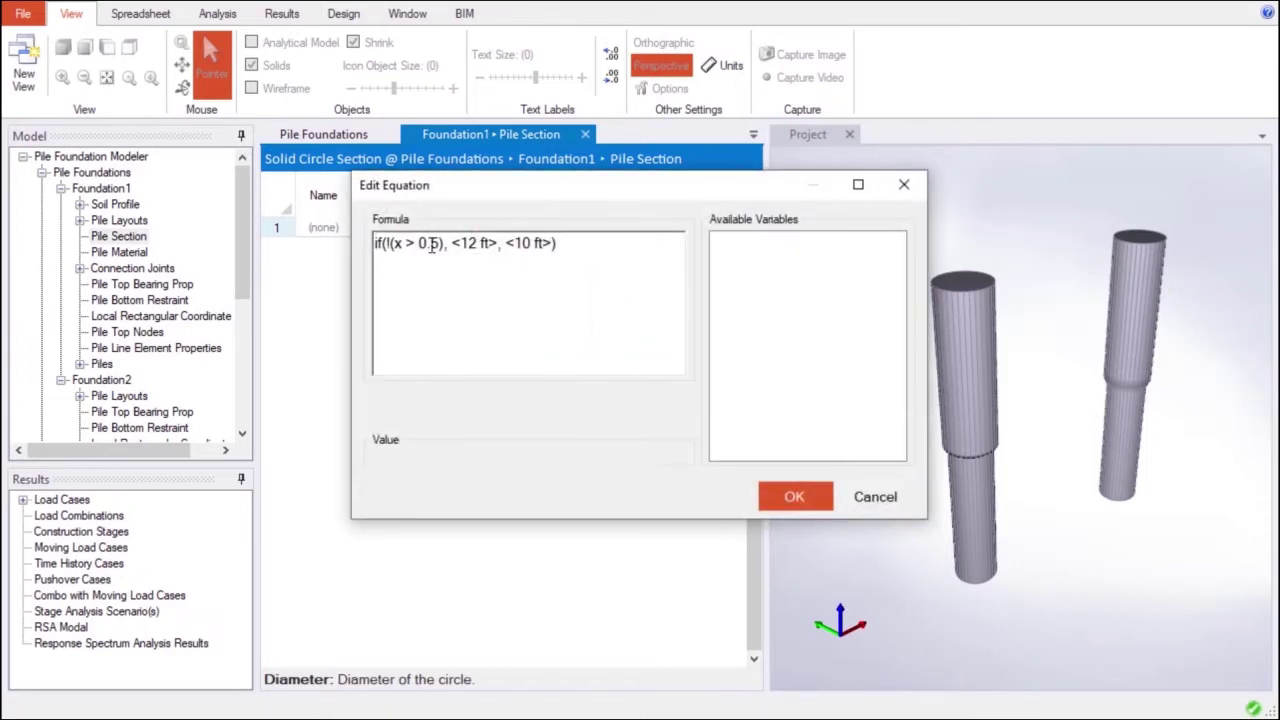
text(2)
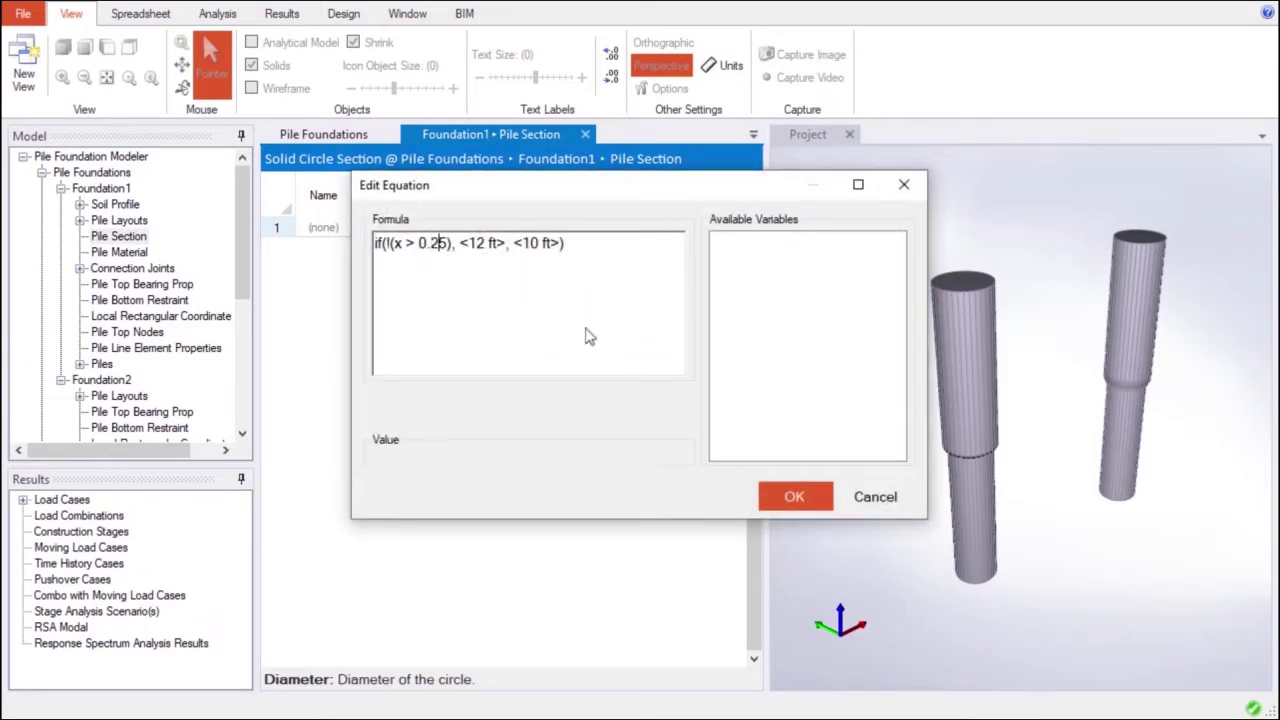
click(796, 494)
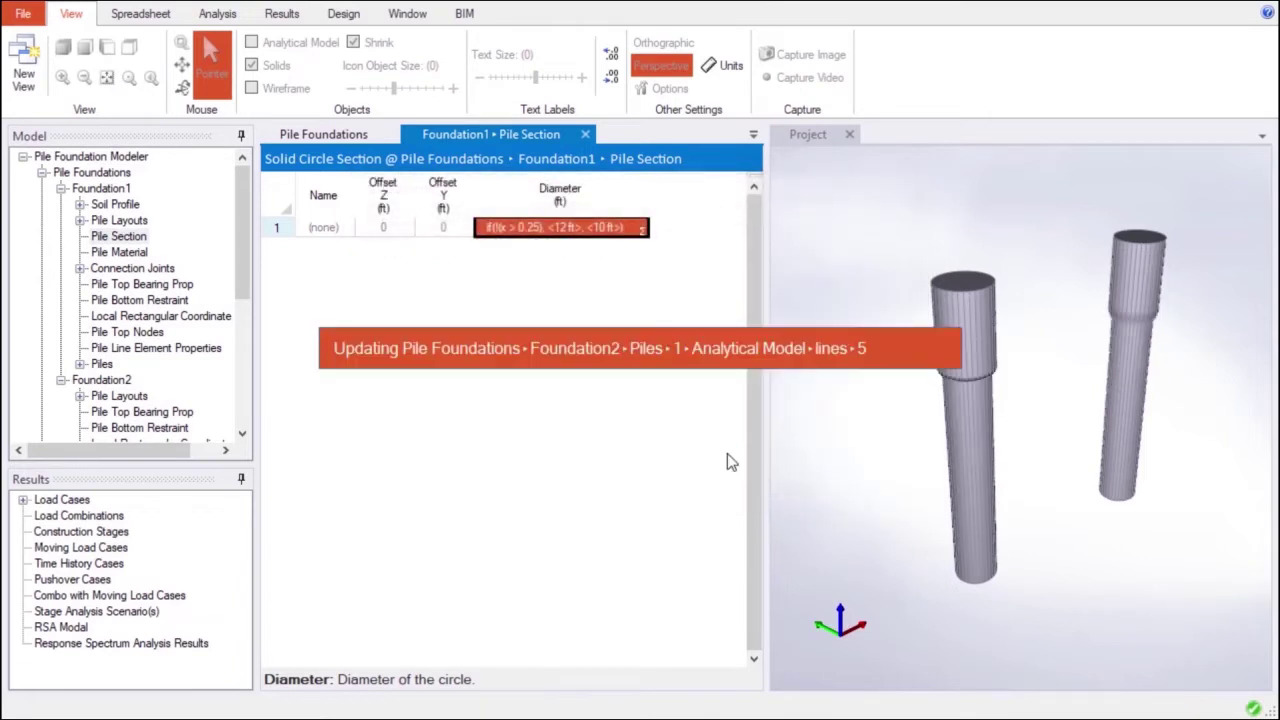
click(585, 135)
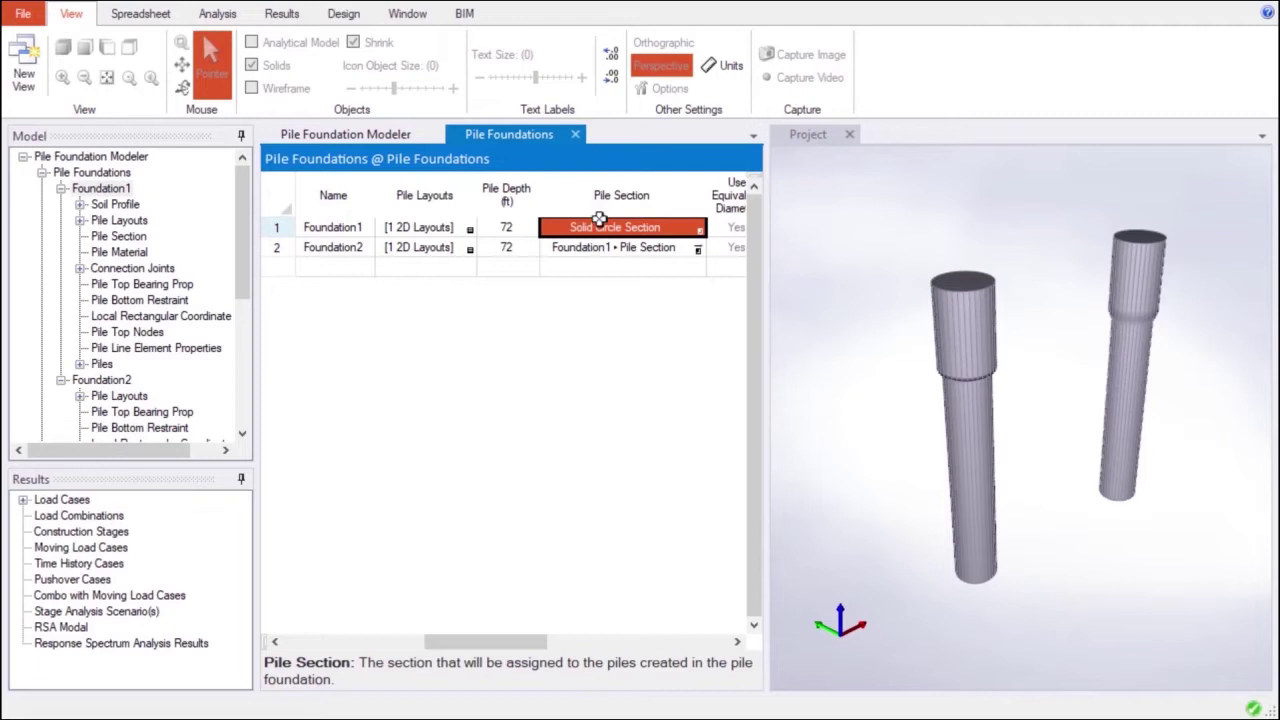
Copy Foundation1's pile section and paste it into Foundation2 as an independent clone
right_click(602, 228)
click(648, 270)
click(598, 248)
right_click(598, 248)
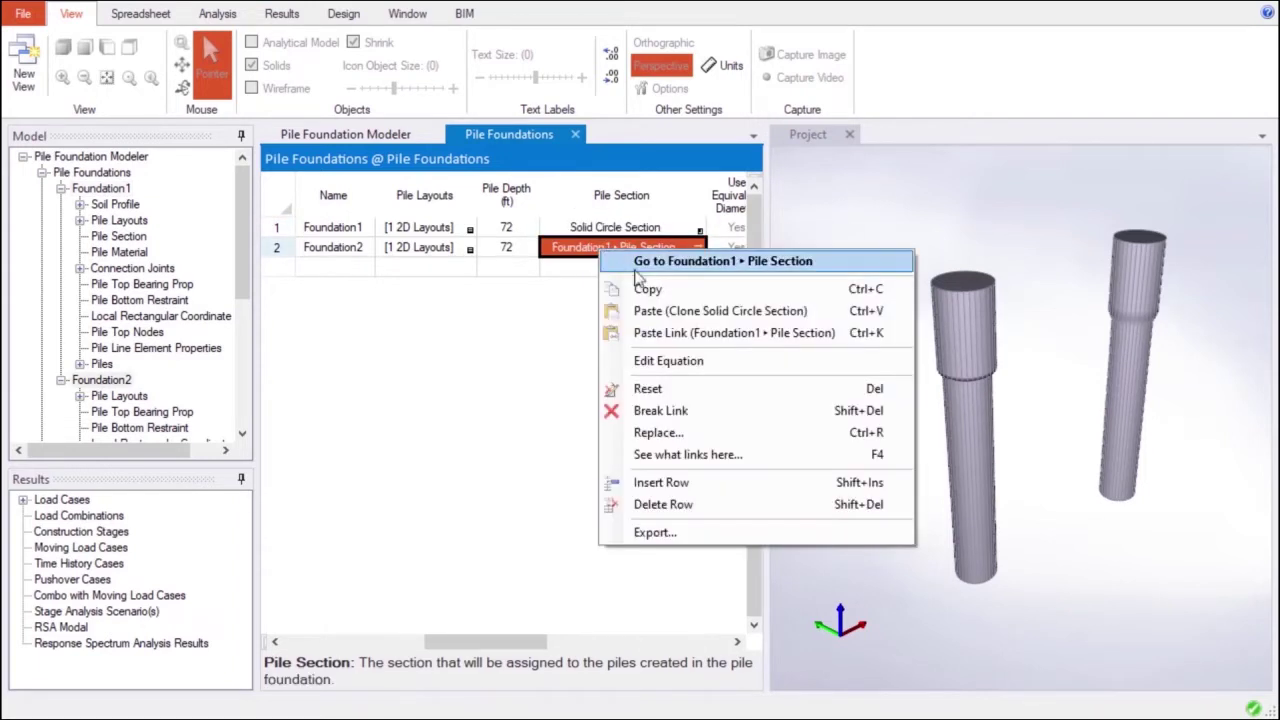
click(698, 313)
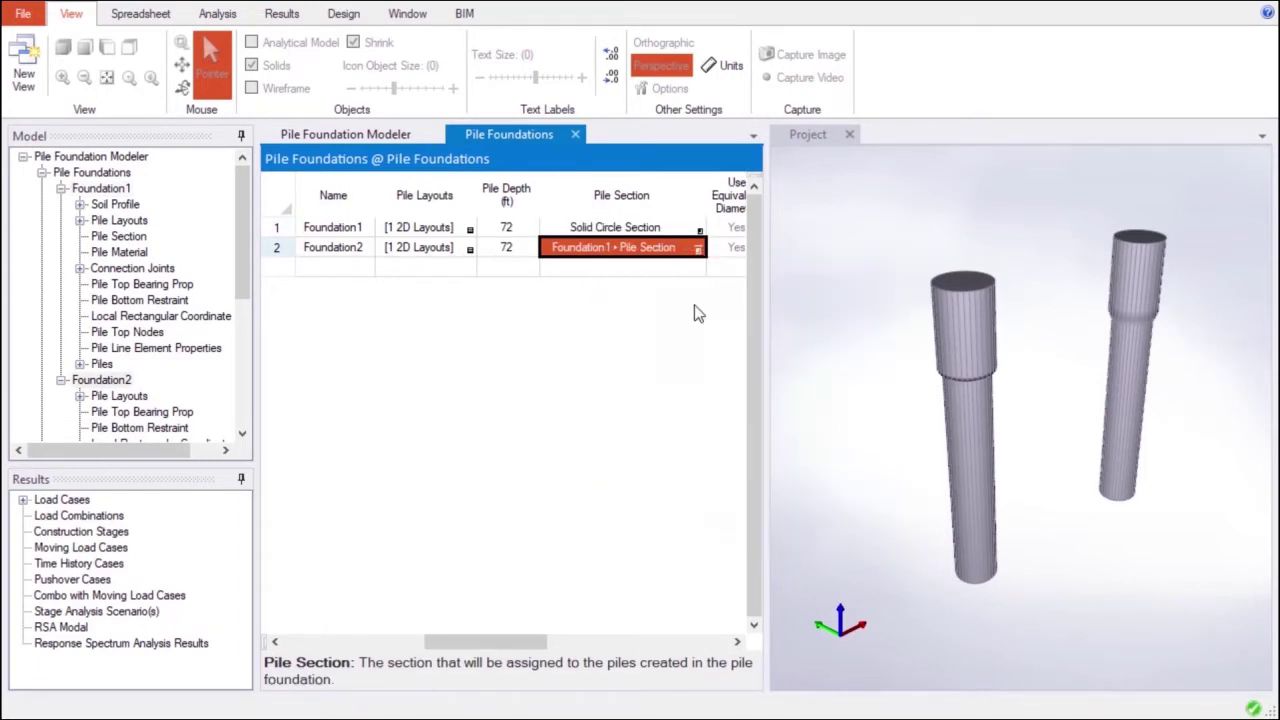
Review Foundation1's diameter formula in the equation editor, leaving it unchanged
double_click(625, 226)
click(568, 229)
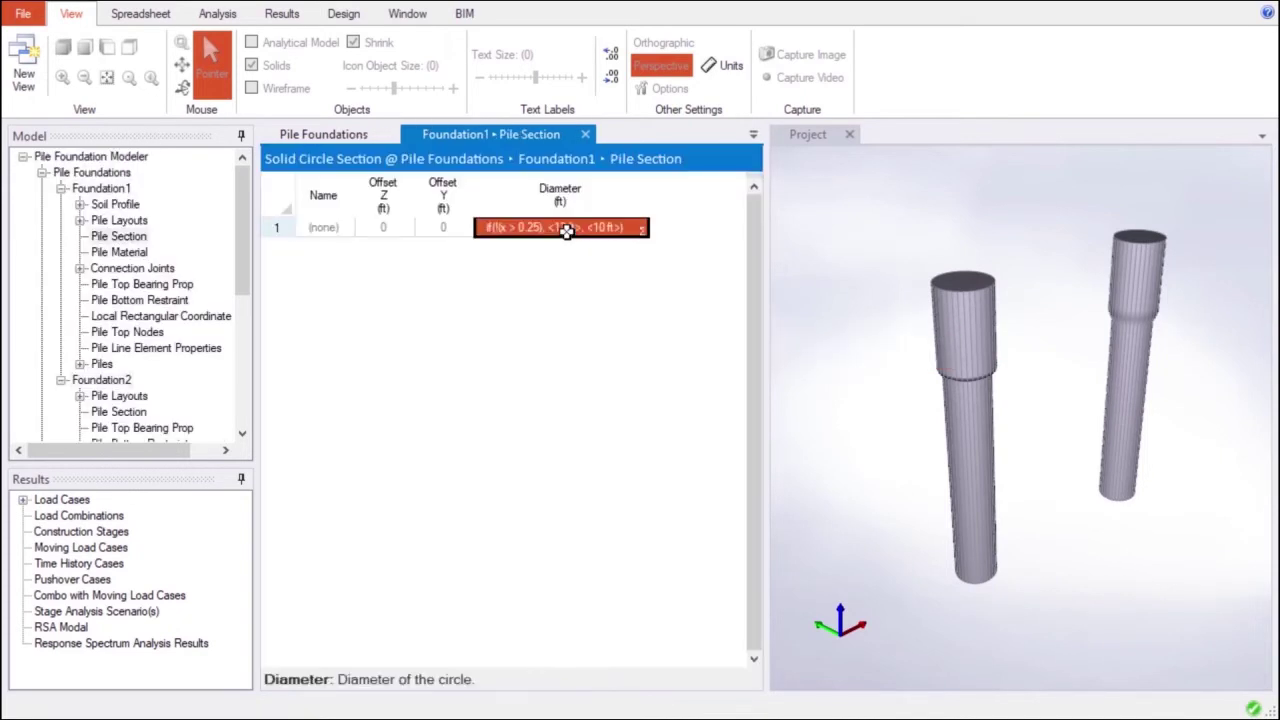
right_click(566, 230)
click(613, 315)
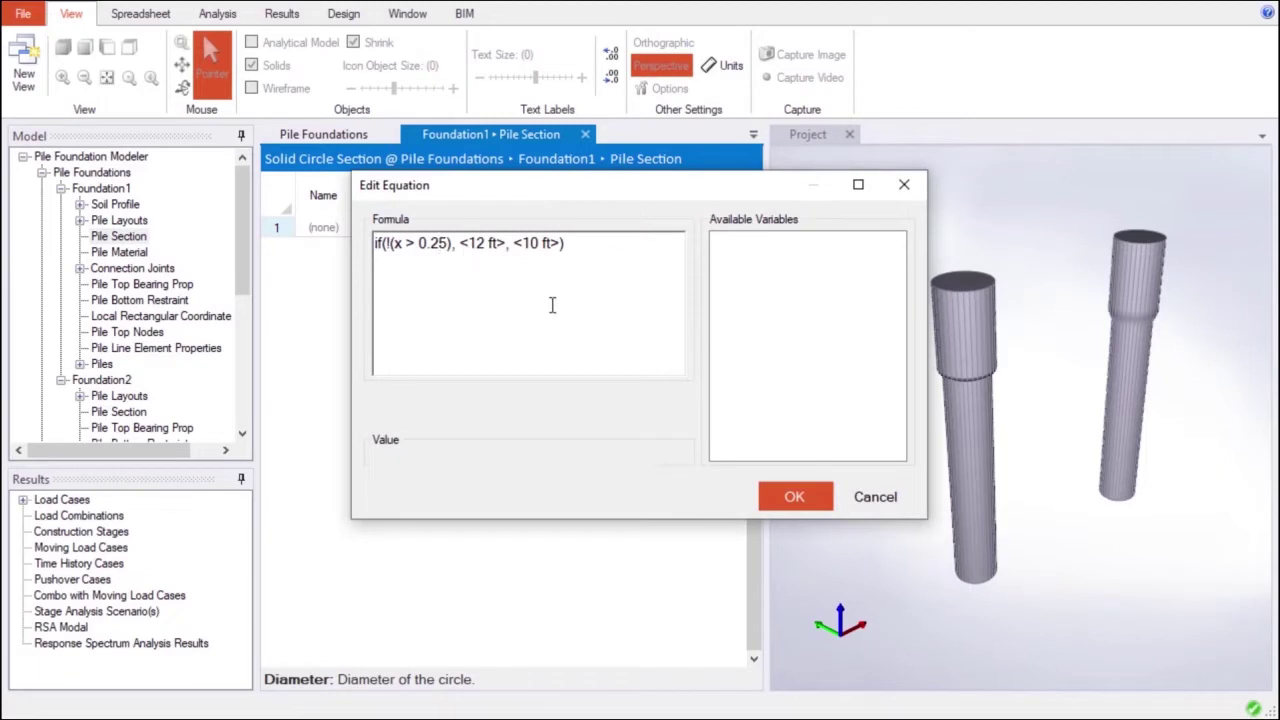
click(790, 496)
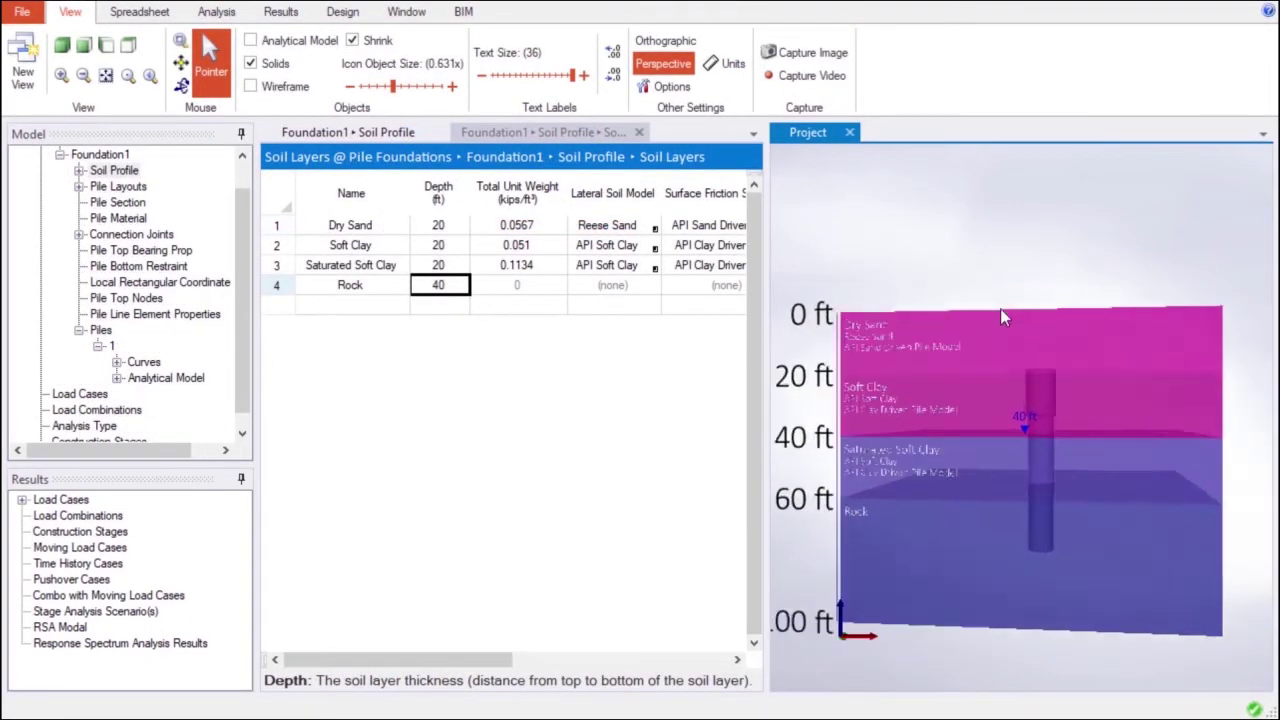
Give the Rock layer a 0.1379 total unit weight and a Weak Rock lateral soil model
click(545, 290)
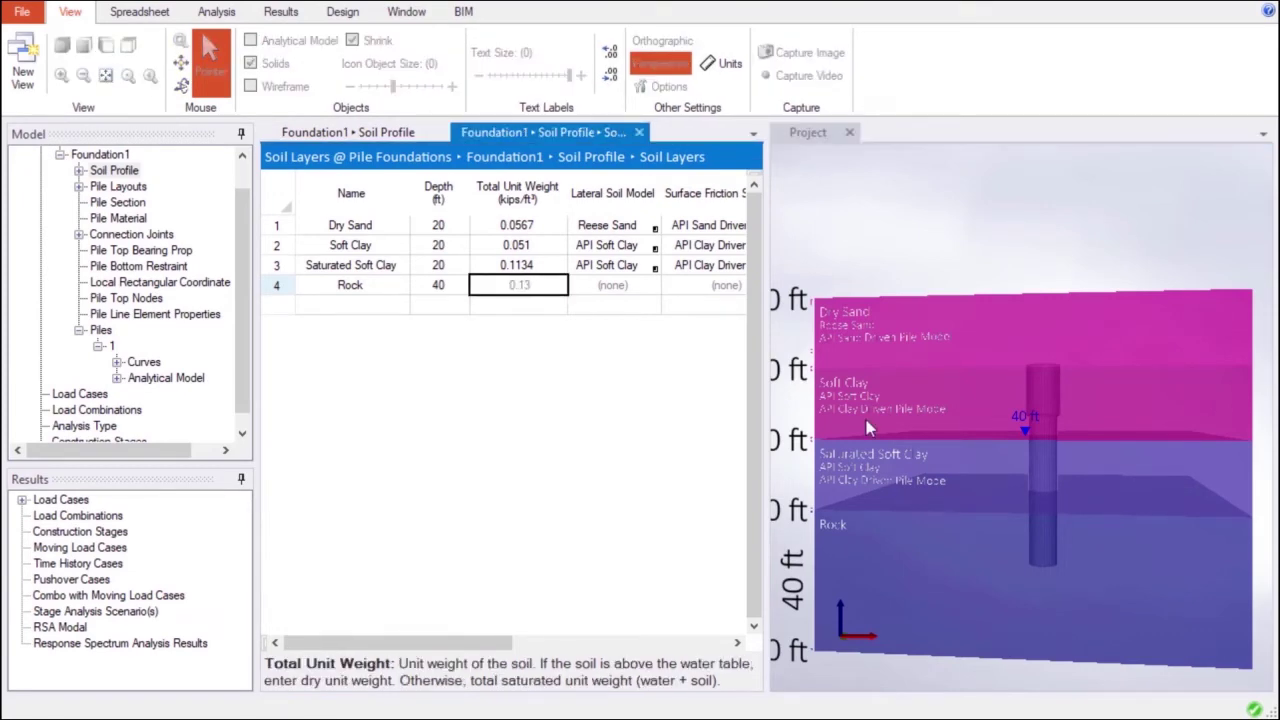
click(606, 289)
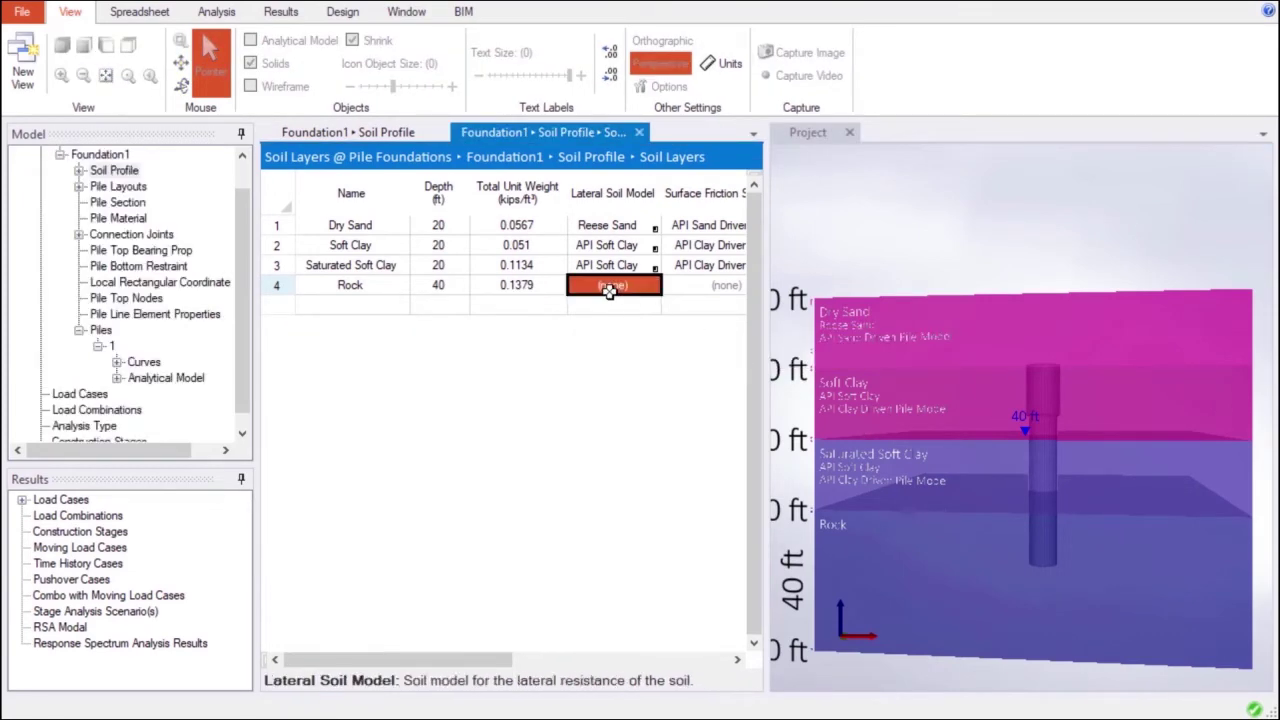
click(606, 289)
click(418, 260)
click(767, 501)
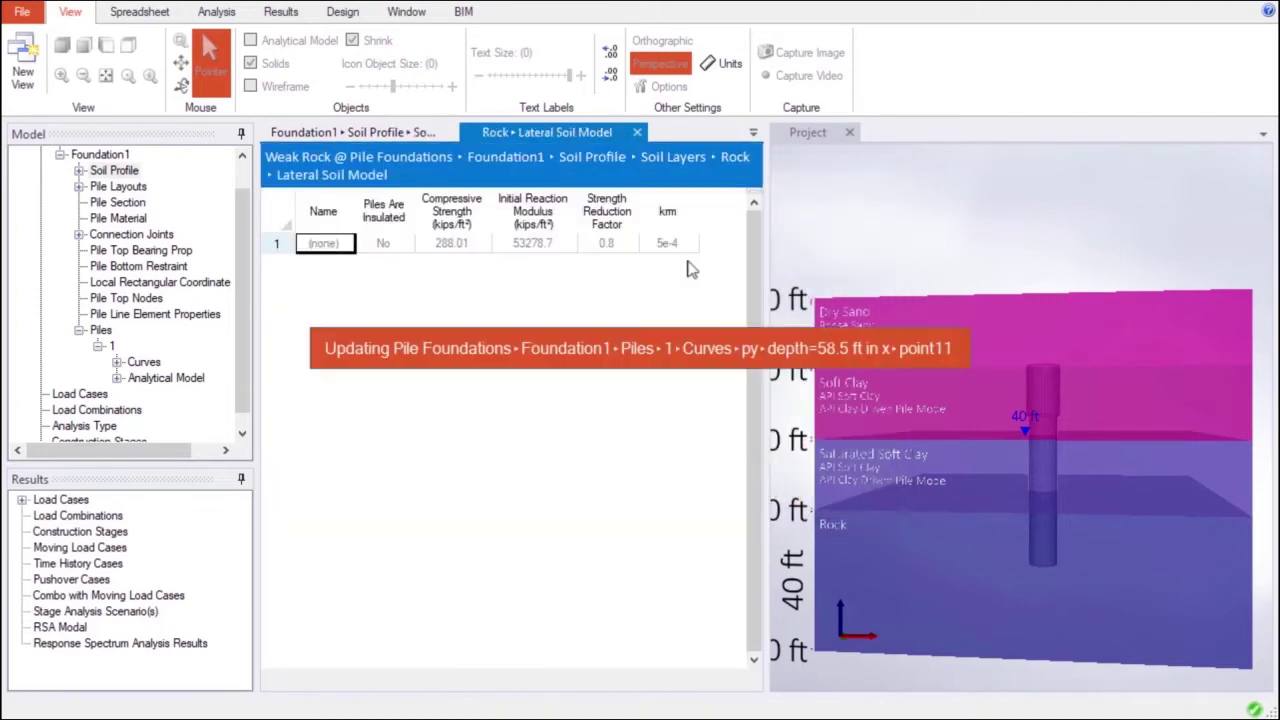
click(638, 133)
Create a Florida Limestone surface friction model for the Rock layer
click(730, 286)
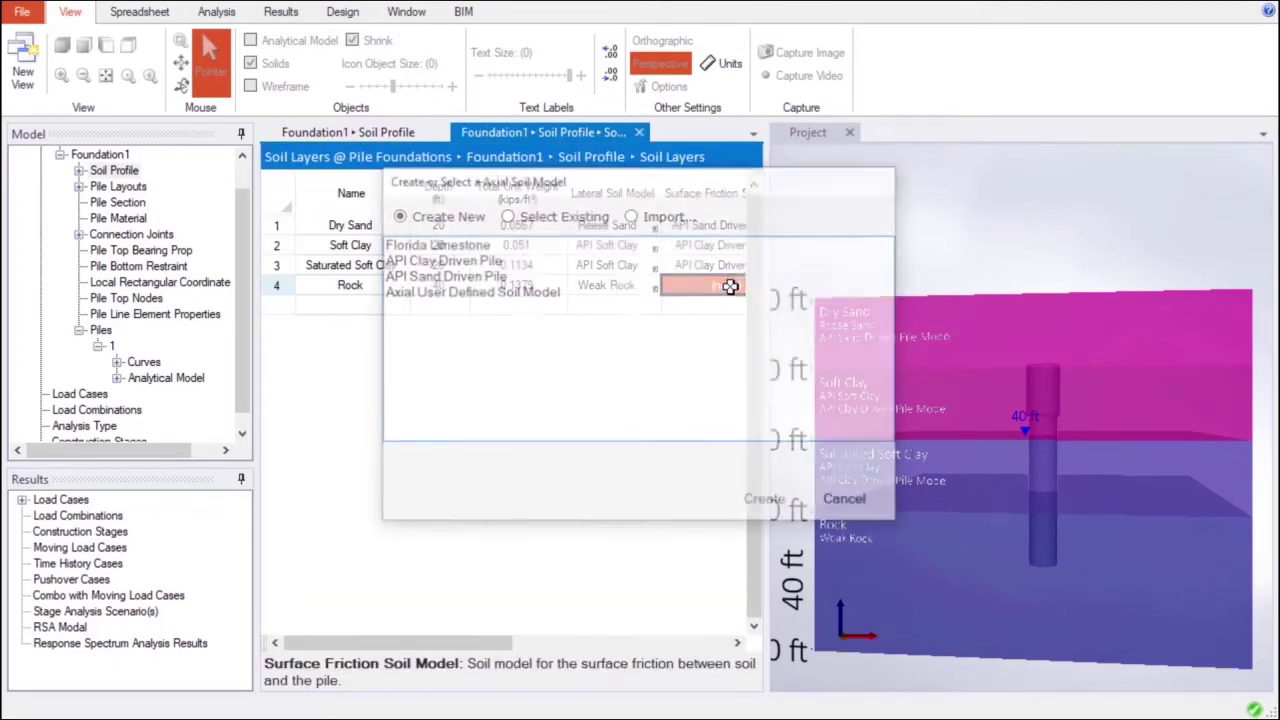
click(557, 246)
click(767, 501)
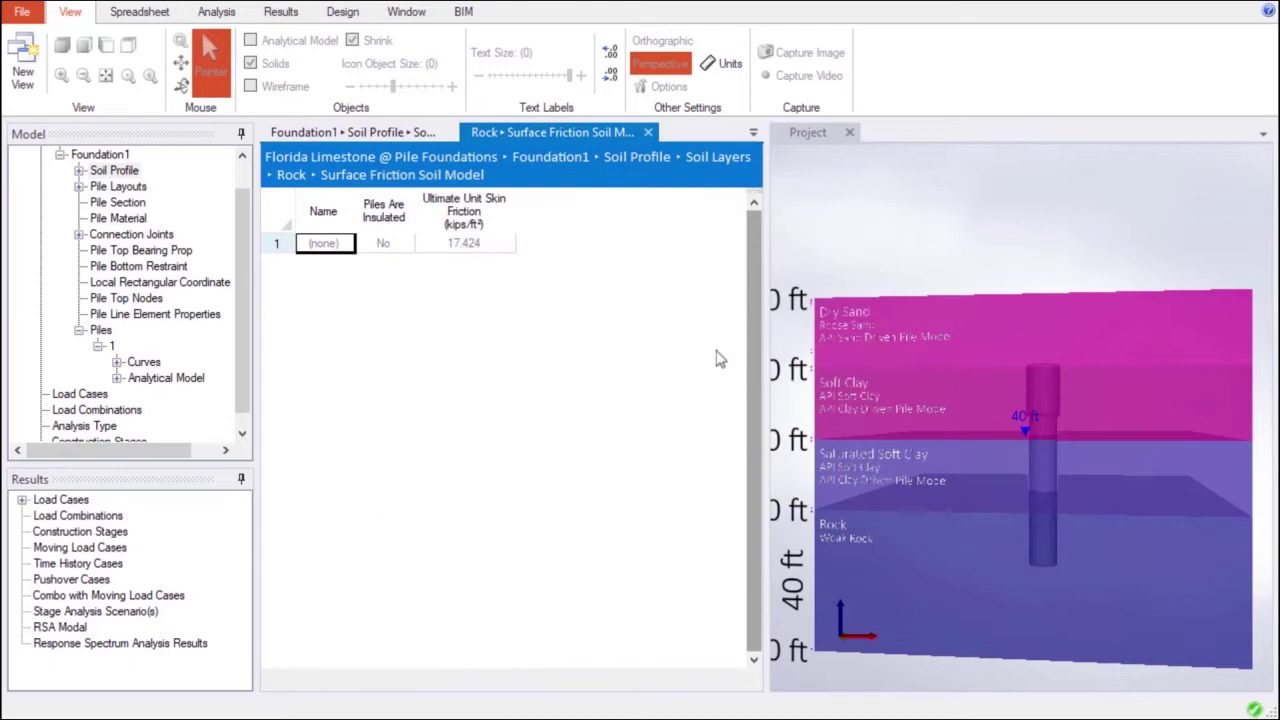
click(639, 132)
click(842, 236)
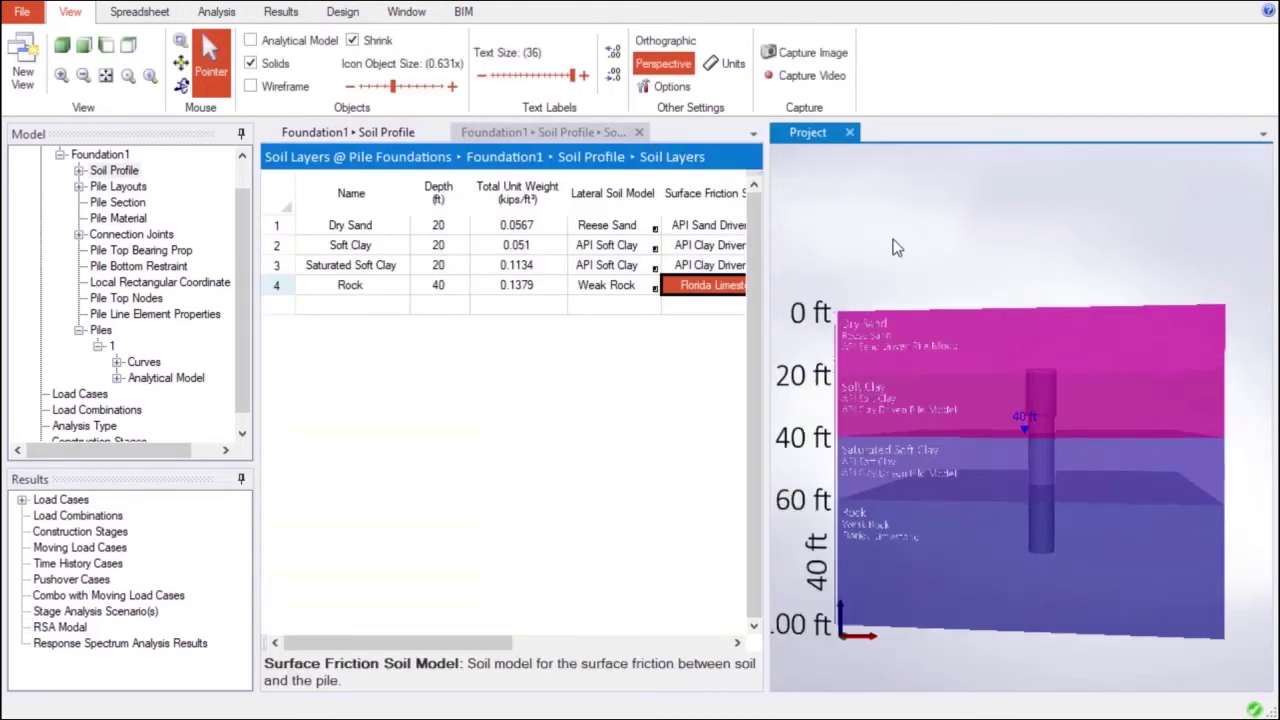
click(251, 40)
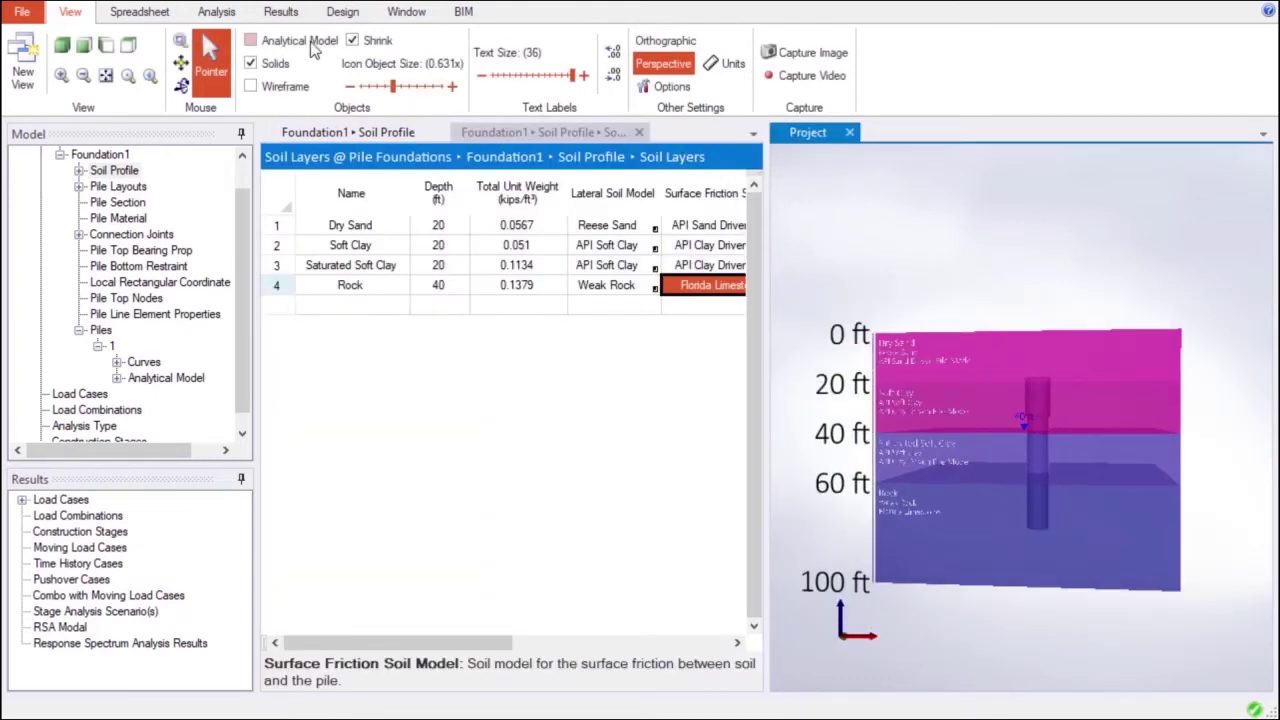
With solids hidden, open the pile's p-y curves table and display the depth=4.5 ft in y curve
click(251, 63)
drag(1114, 403, 1054, 414)
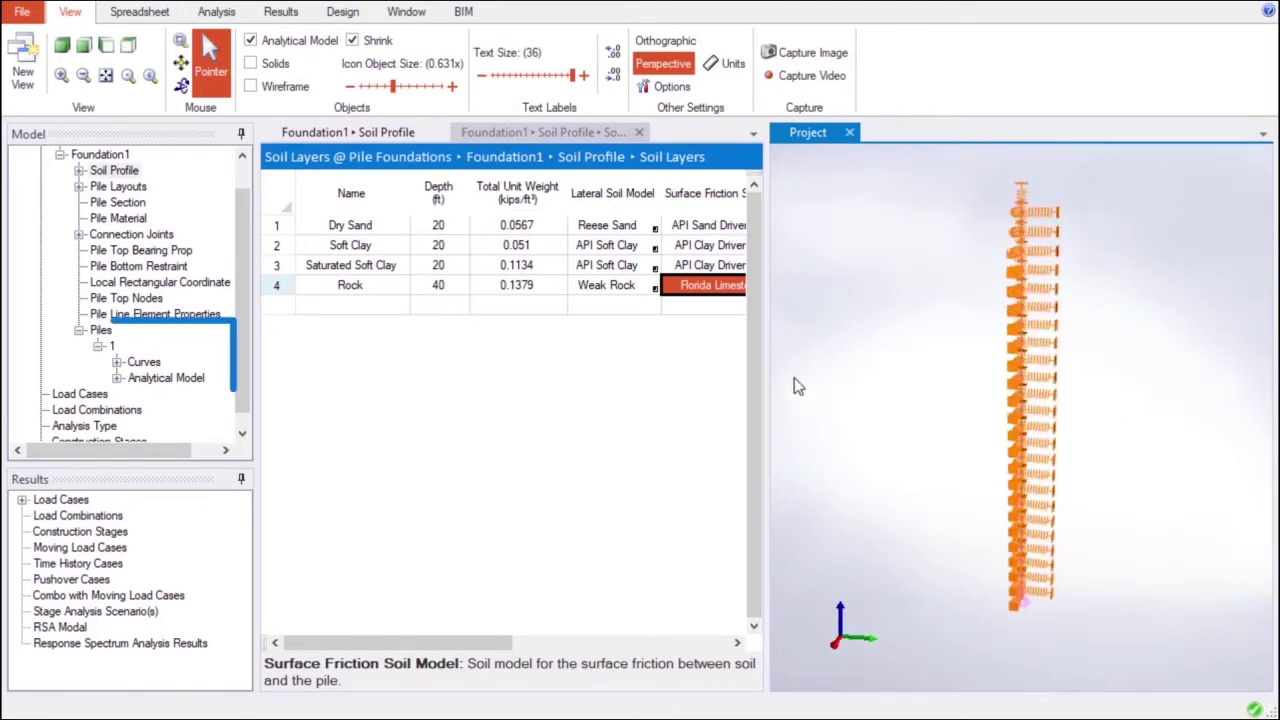
click(118, 363)
click(143, 156)
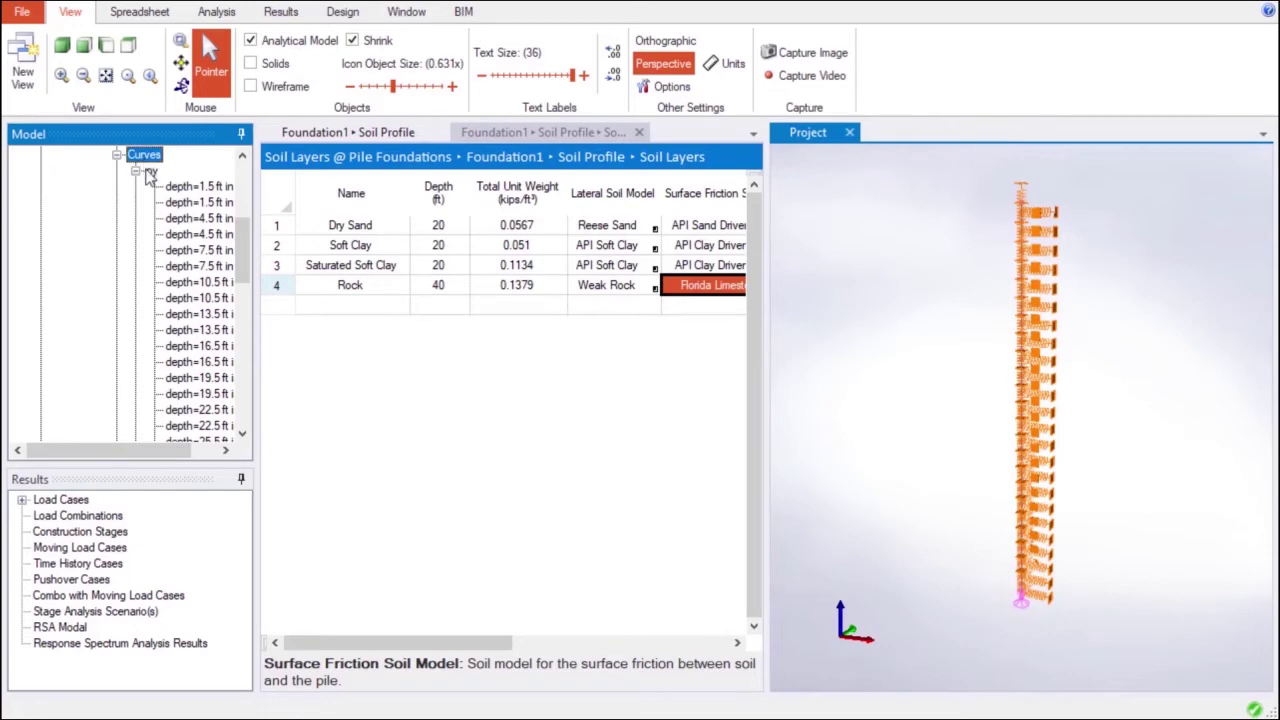
double_click(149, 172)
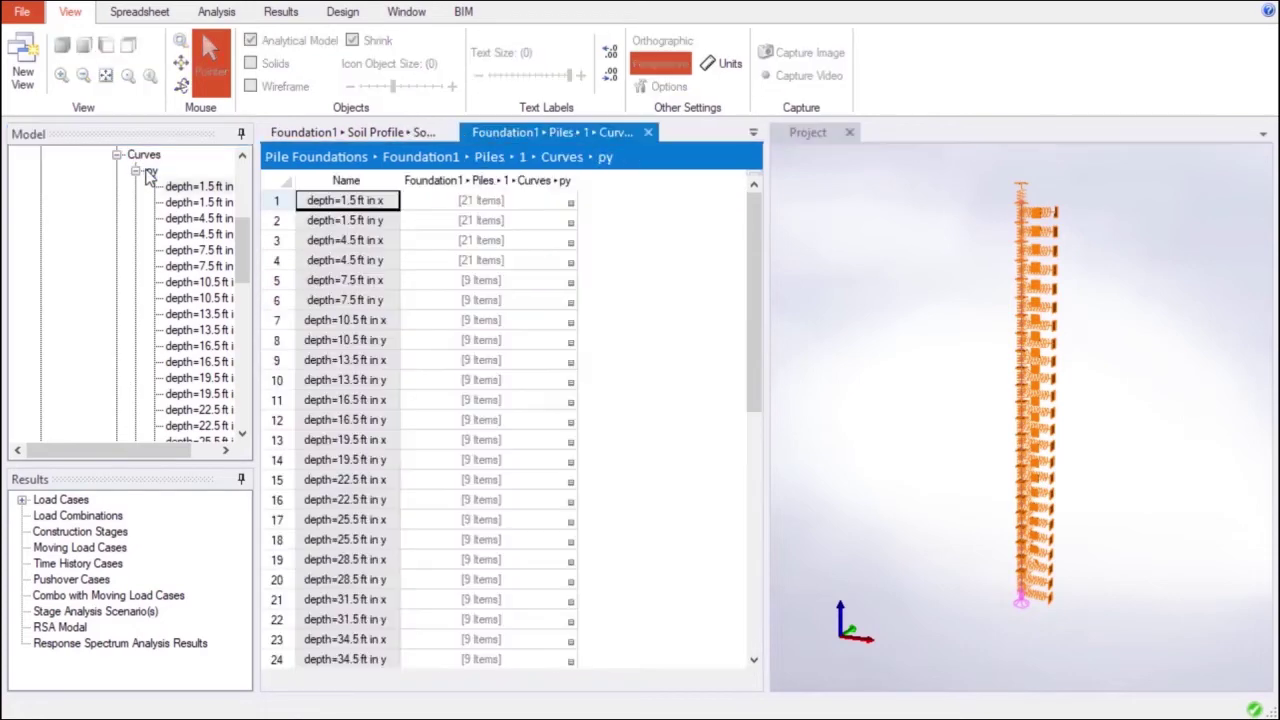
click(490, 259)
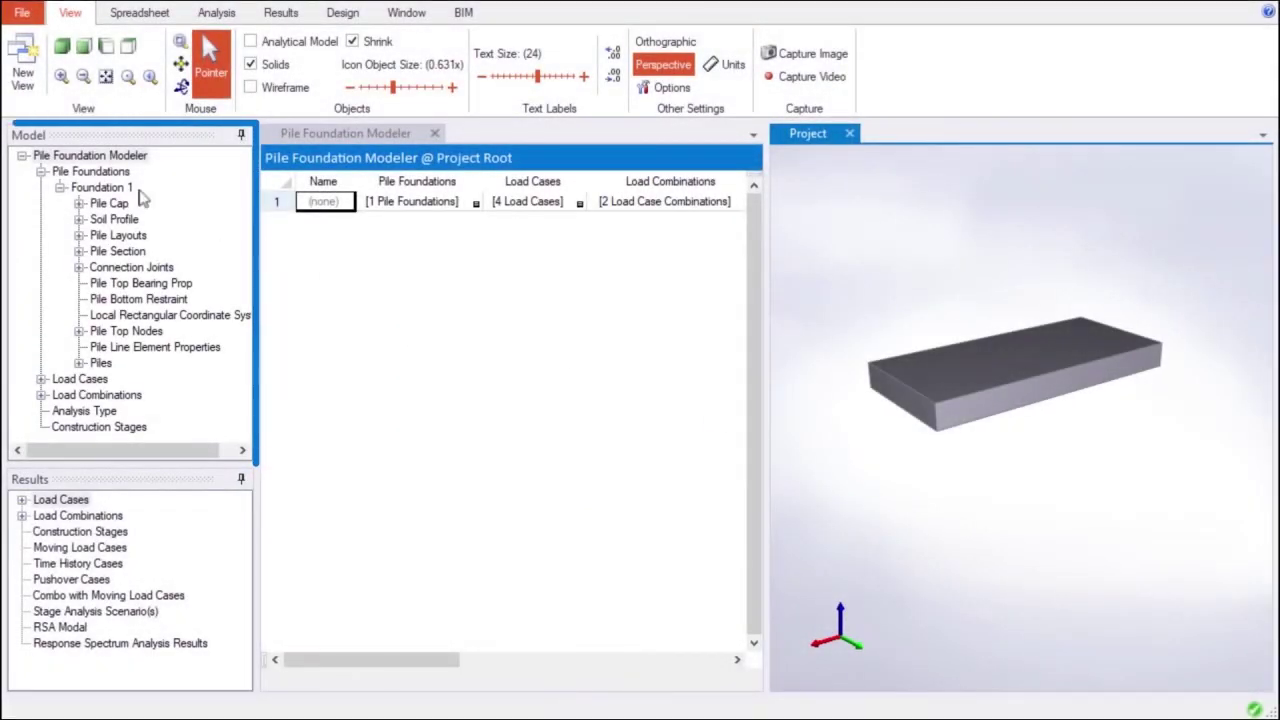
Set Foundation 1's 2D pile layout to X Count 4 and Y Count 2, giving eight piles
click(89, 173)
double_click(89, 173)
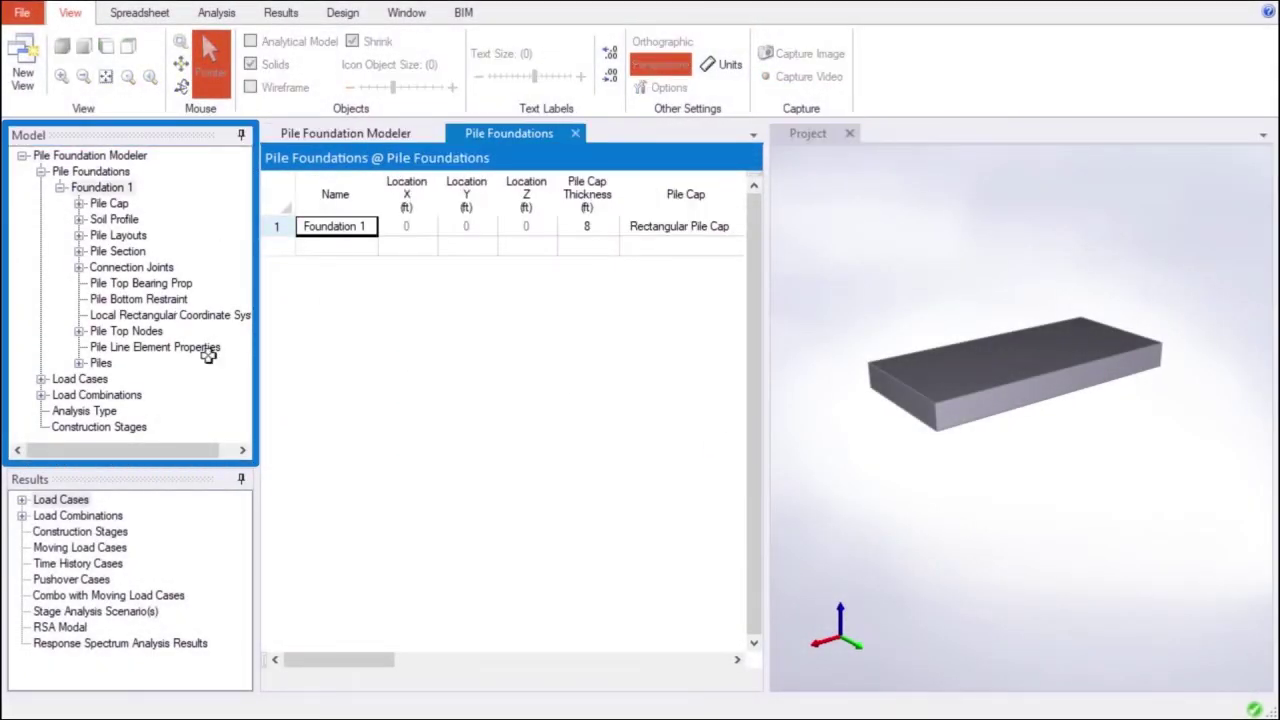
click(405, 664)
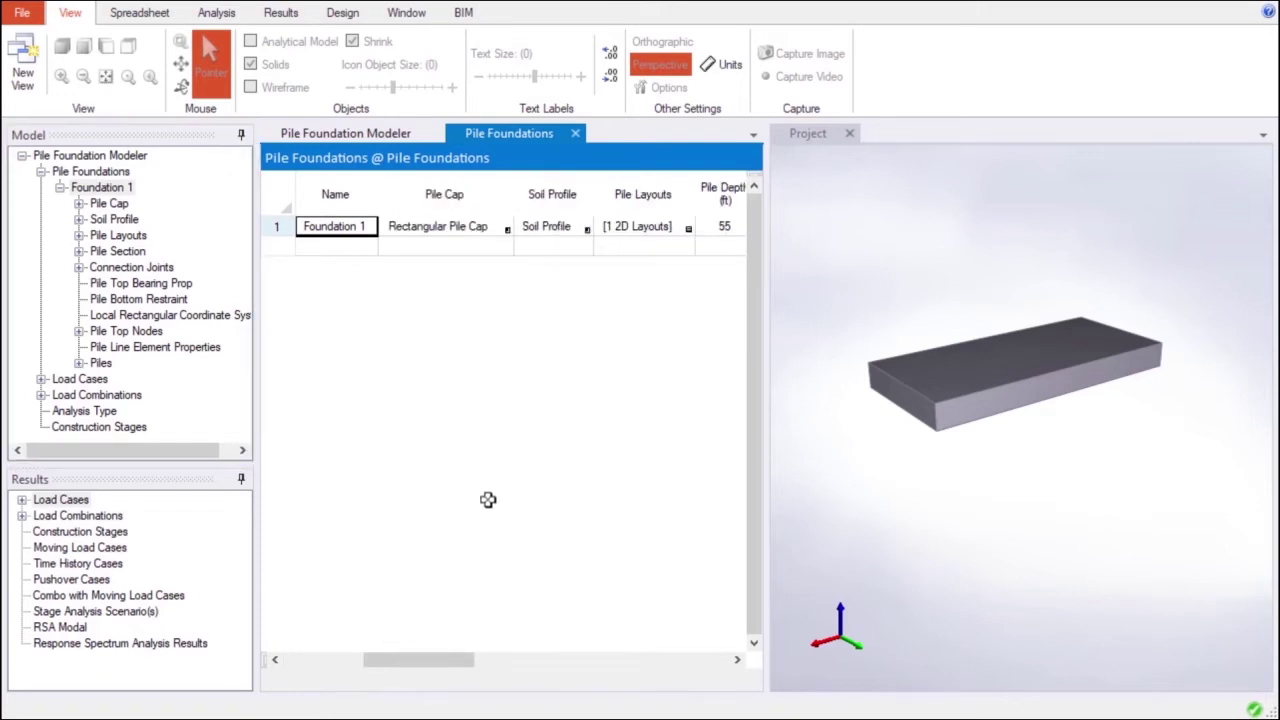
double_click(626, 227)
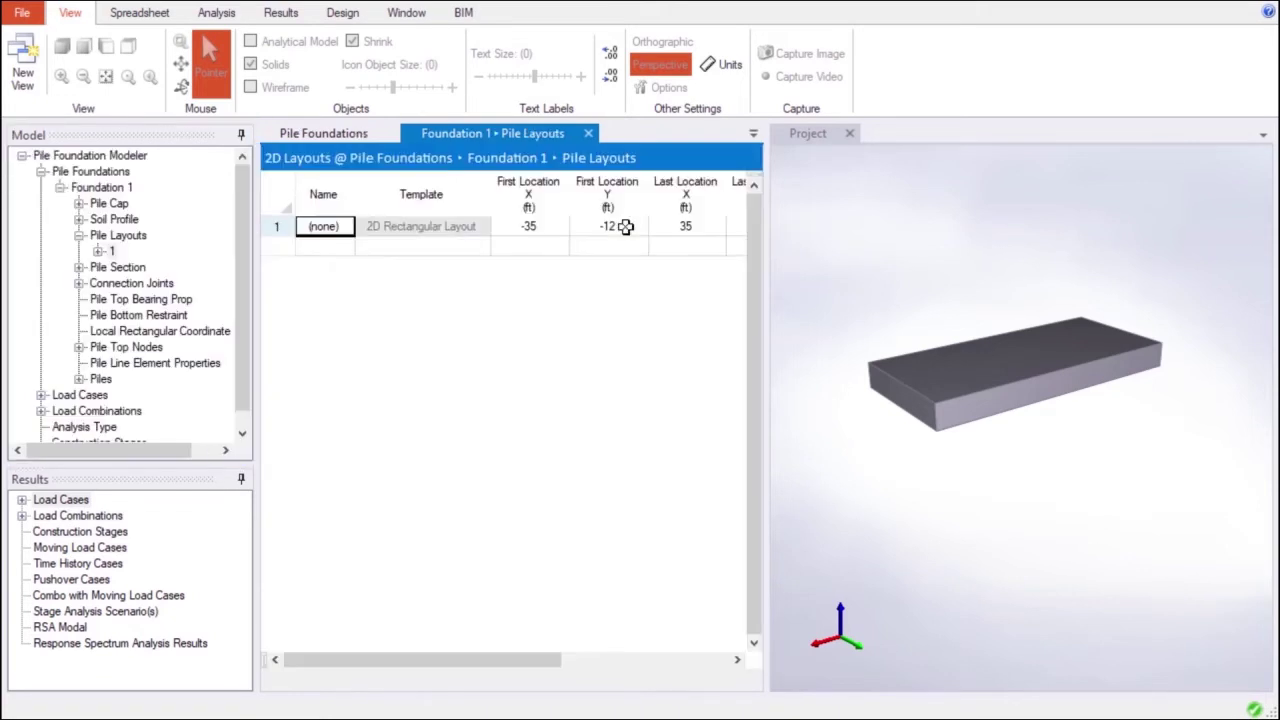
click(586, 662)
click(625, 227)
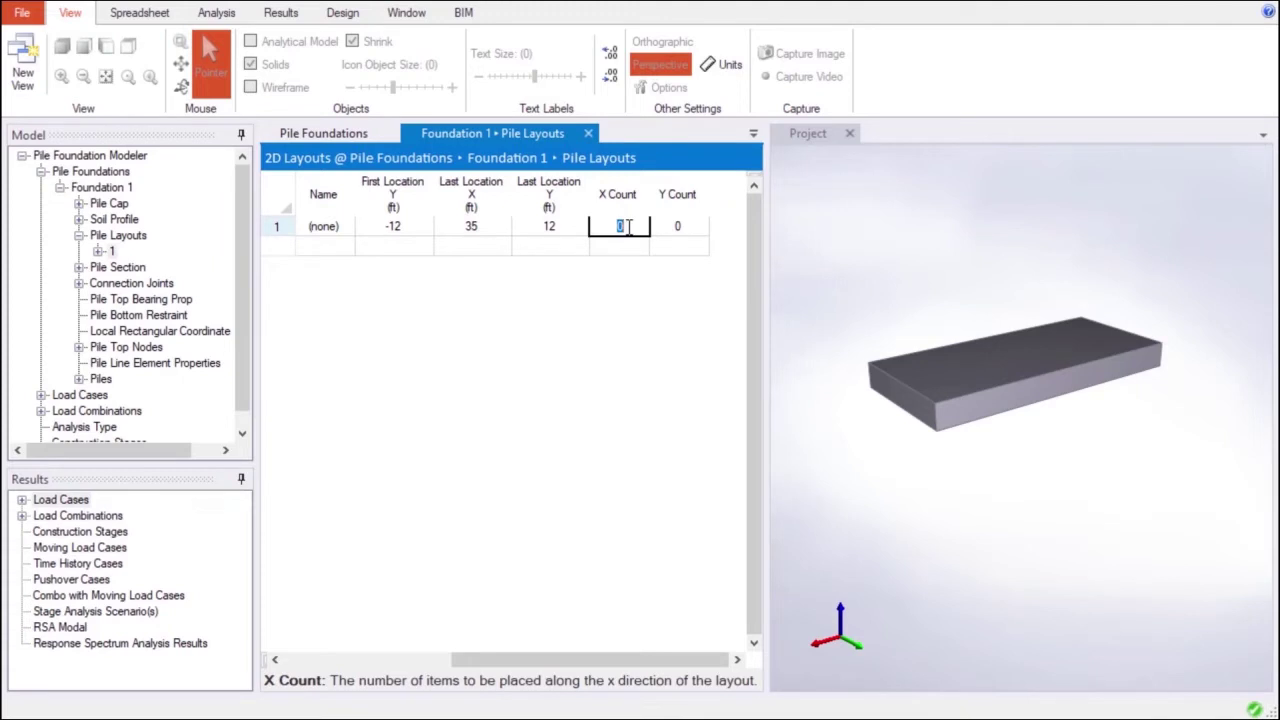
text(4)
click(687, 226)
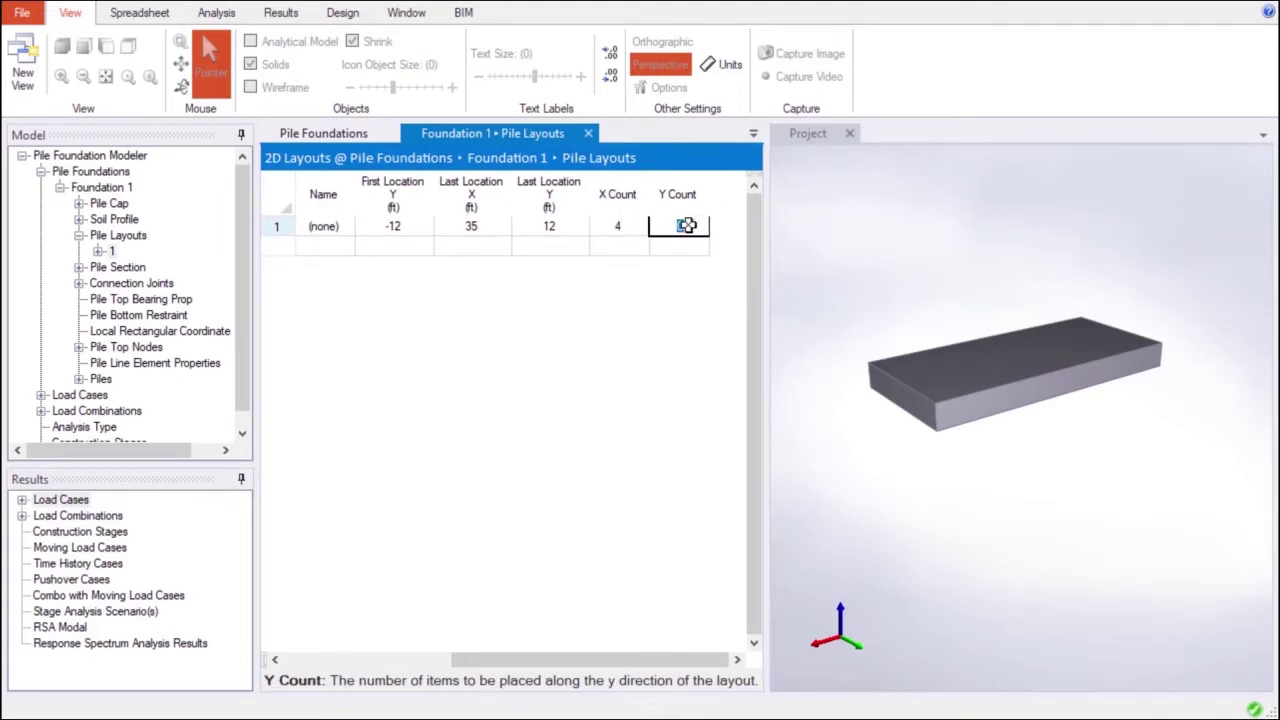
text(2)
click(634, 228)
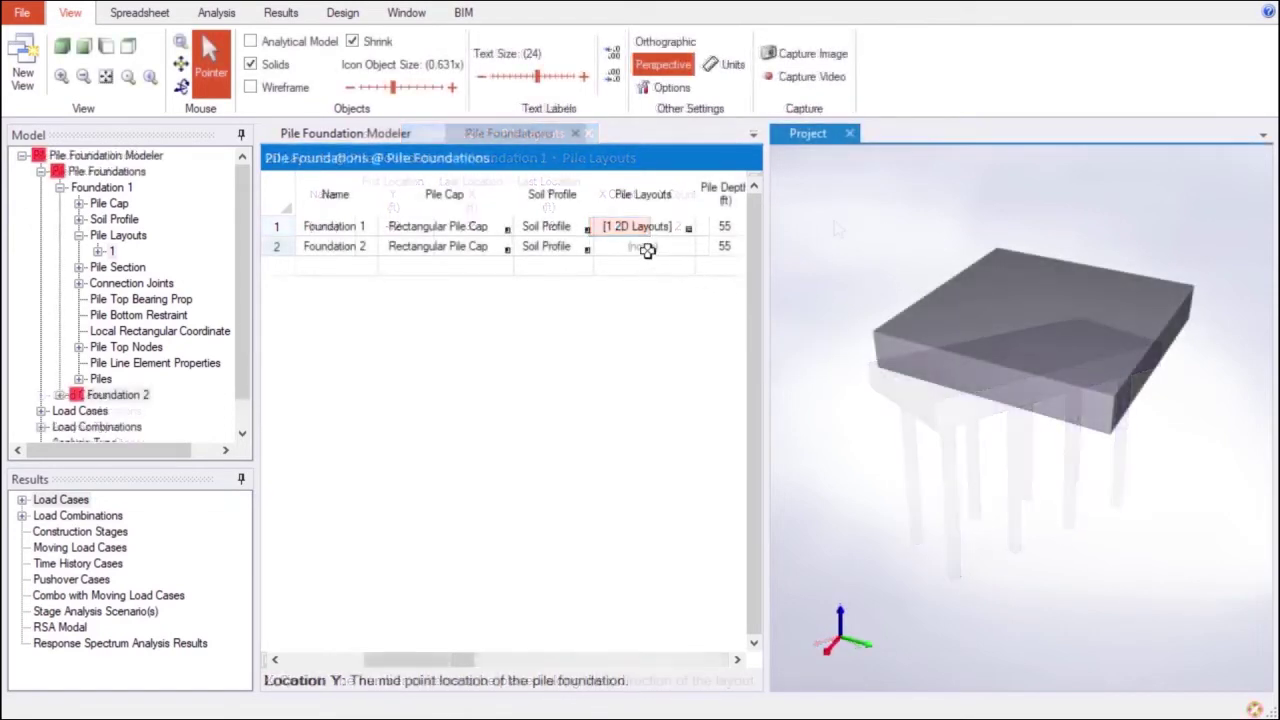
Add a CRSI Pile Layout template to Foundation 2's pile layouts
click(643, 249)
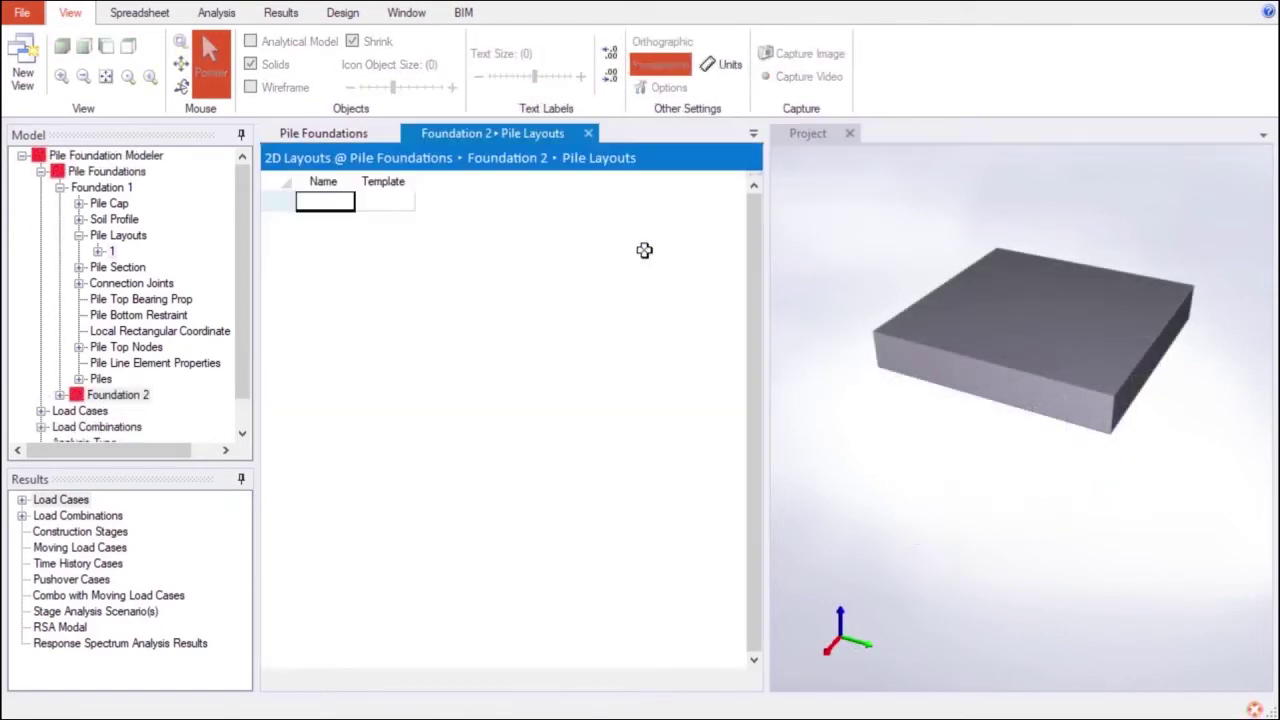
click(386, 201)
click(386, 201)
click(462, 293)
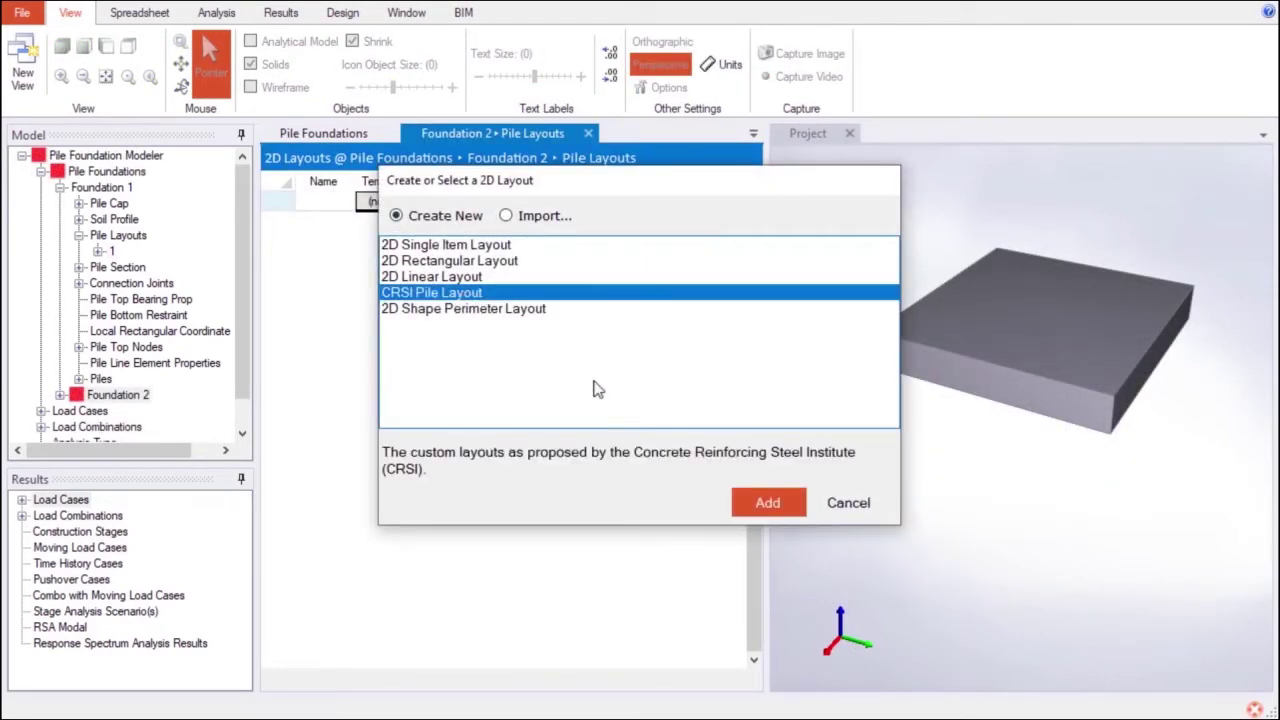
click(766, 502)
Set the CRSI layout to 40 ft width, 40 ft height and 1 ft clear cover
click(487, 214)
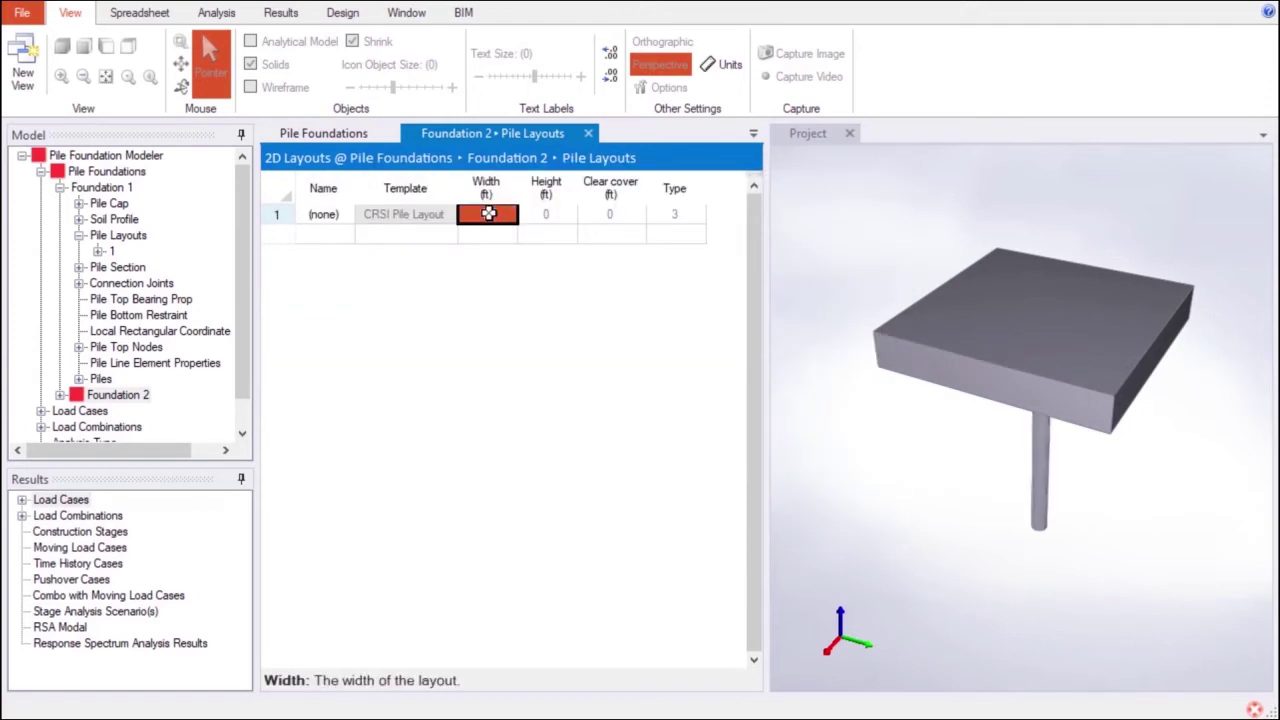
click(488, 214)
click(544, 214)
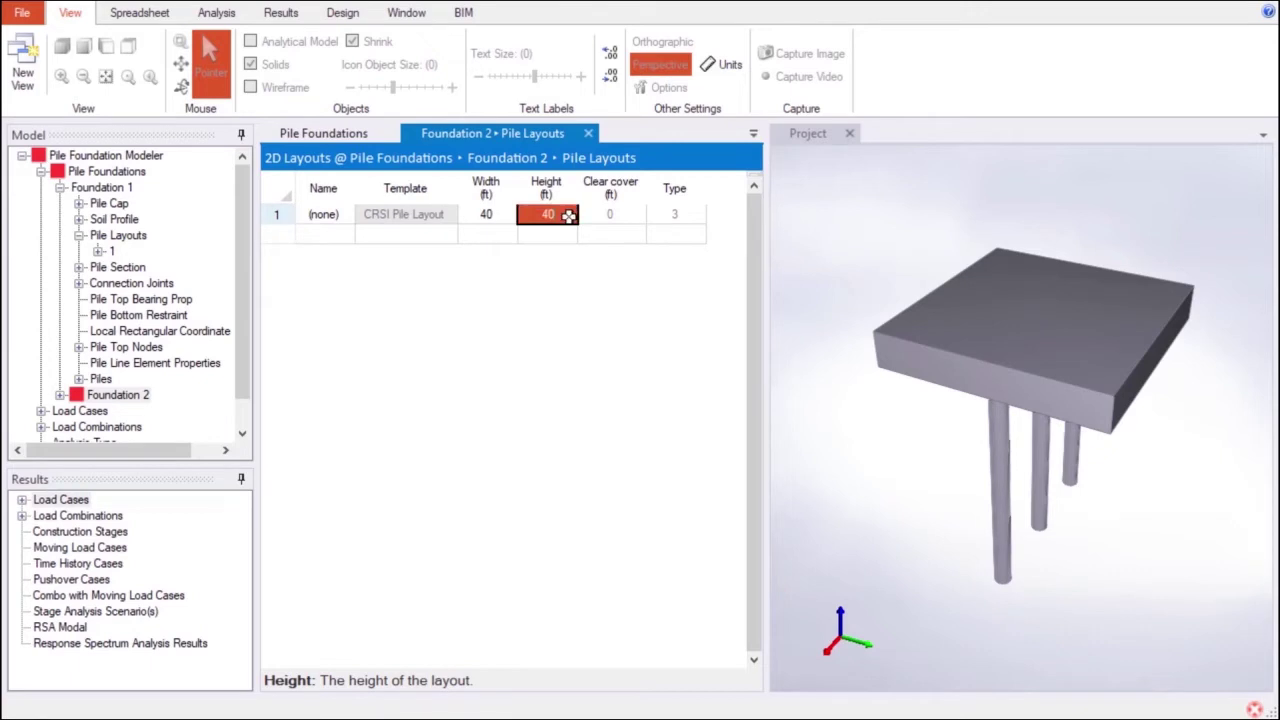
click(612, 215)
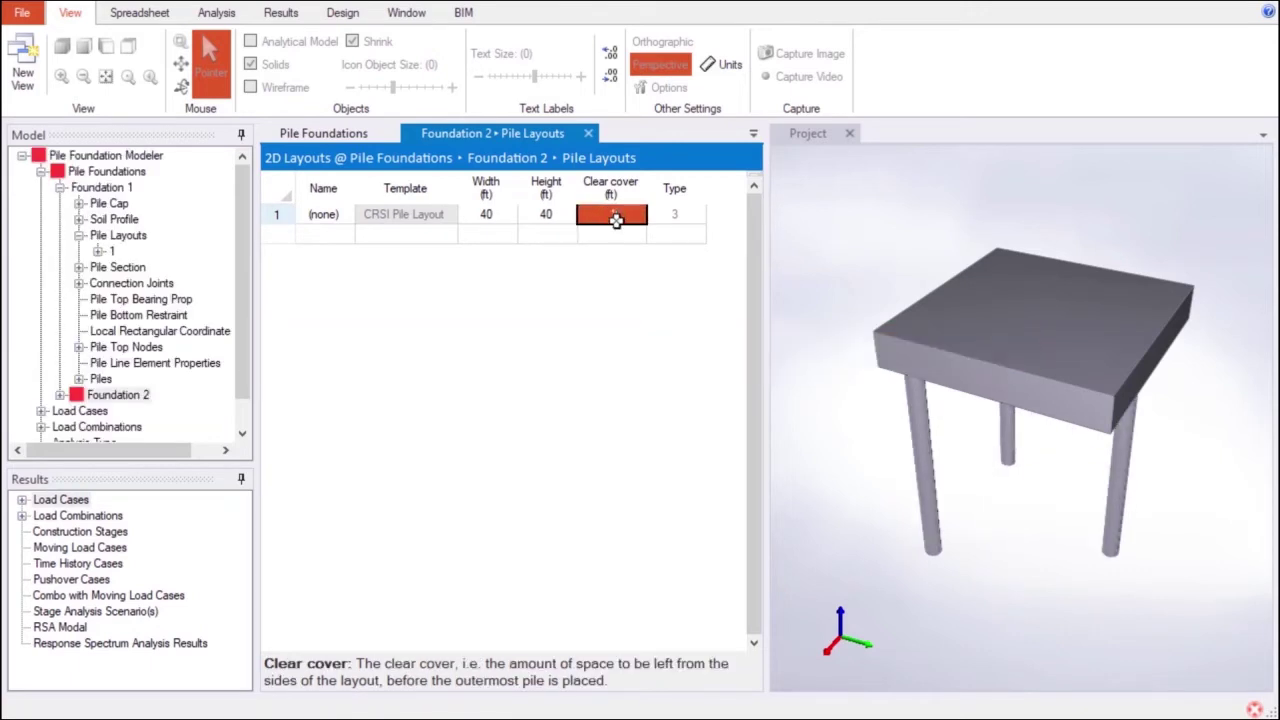
click(669, 215)
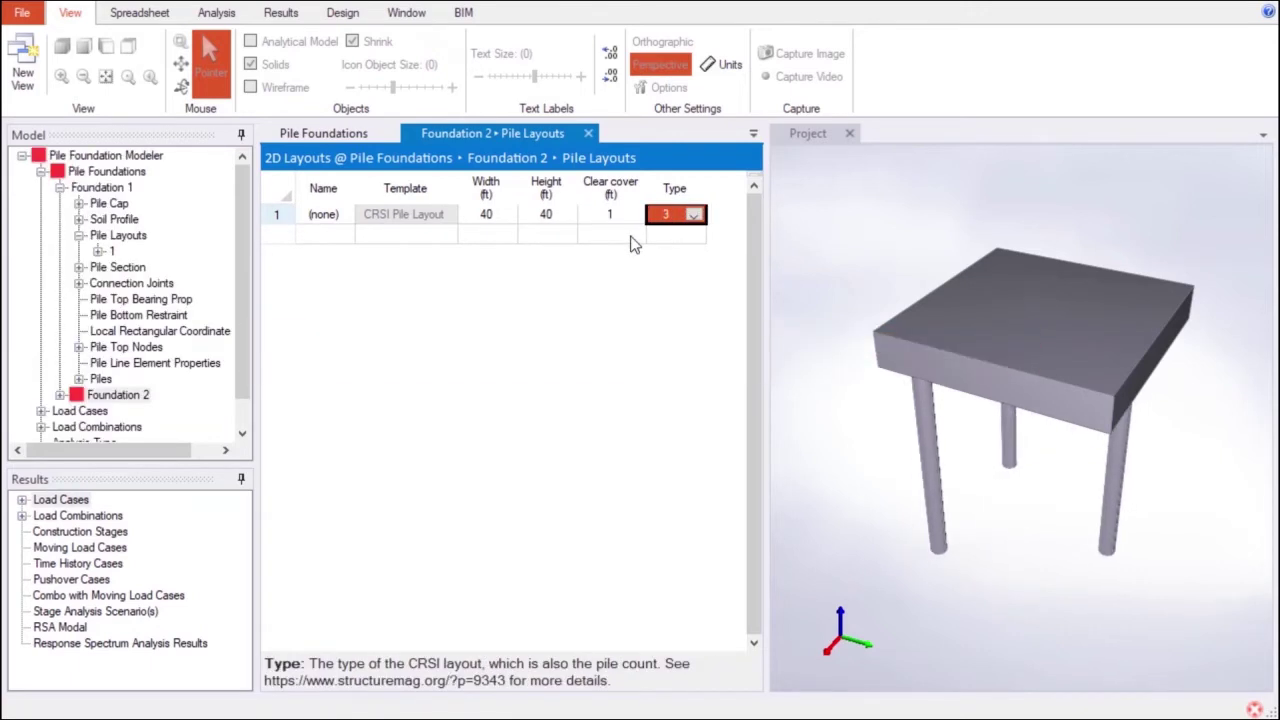
Show the model in wireframe and choose layout type 7 for seven piles
click(855, 256)
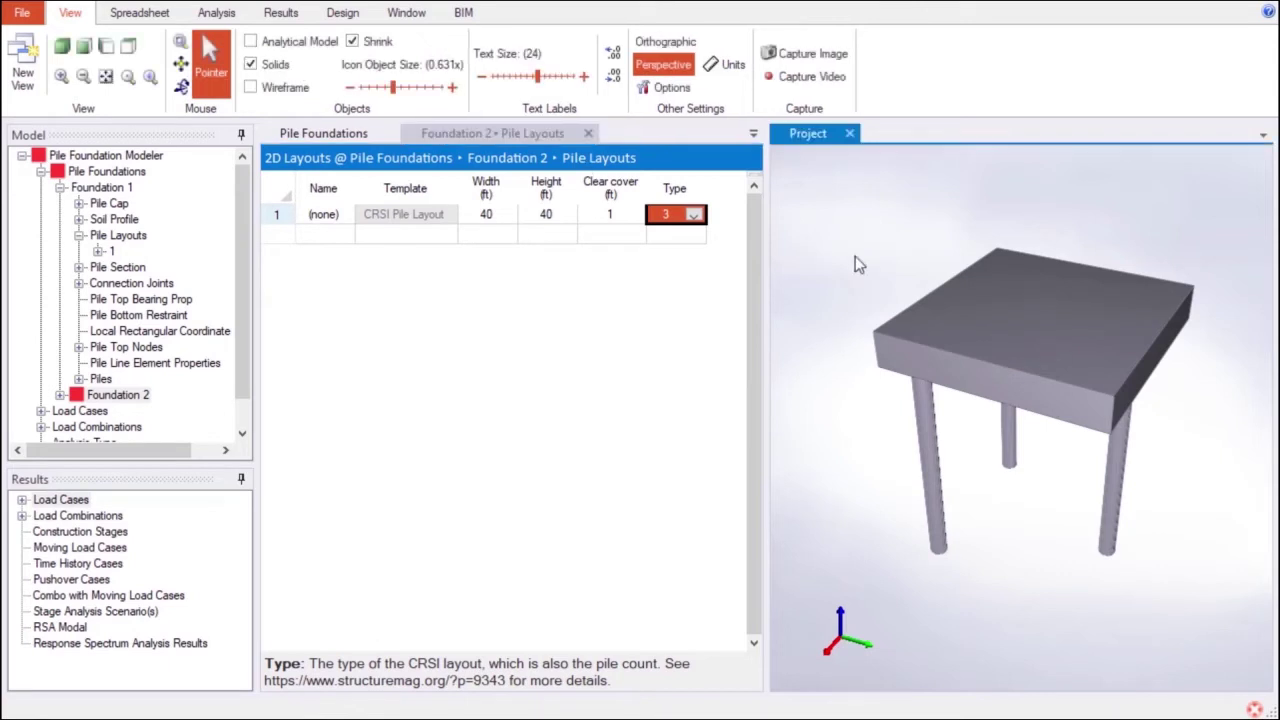
click(288, 88)
click(698, 222)
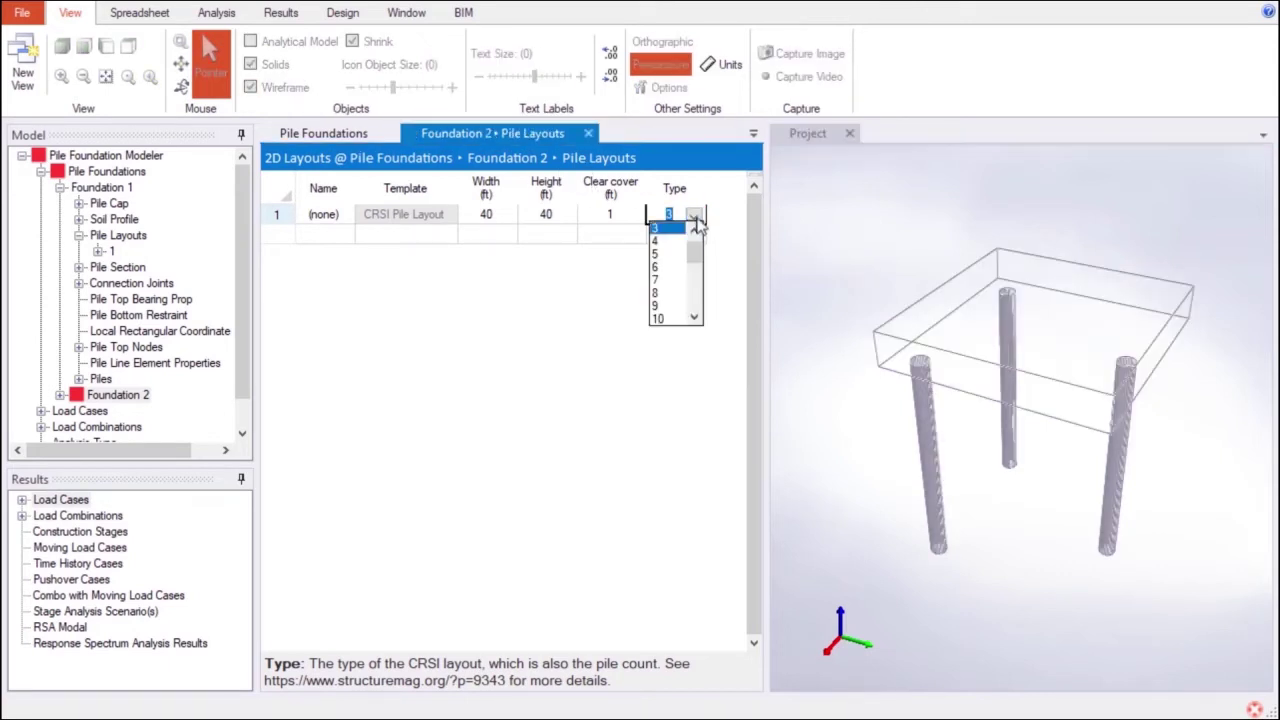
click(677, 286)
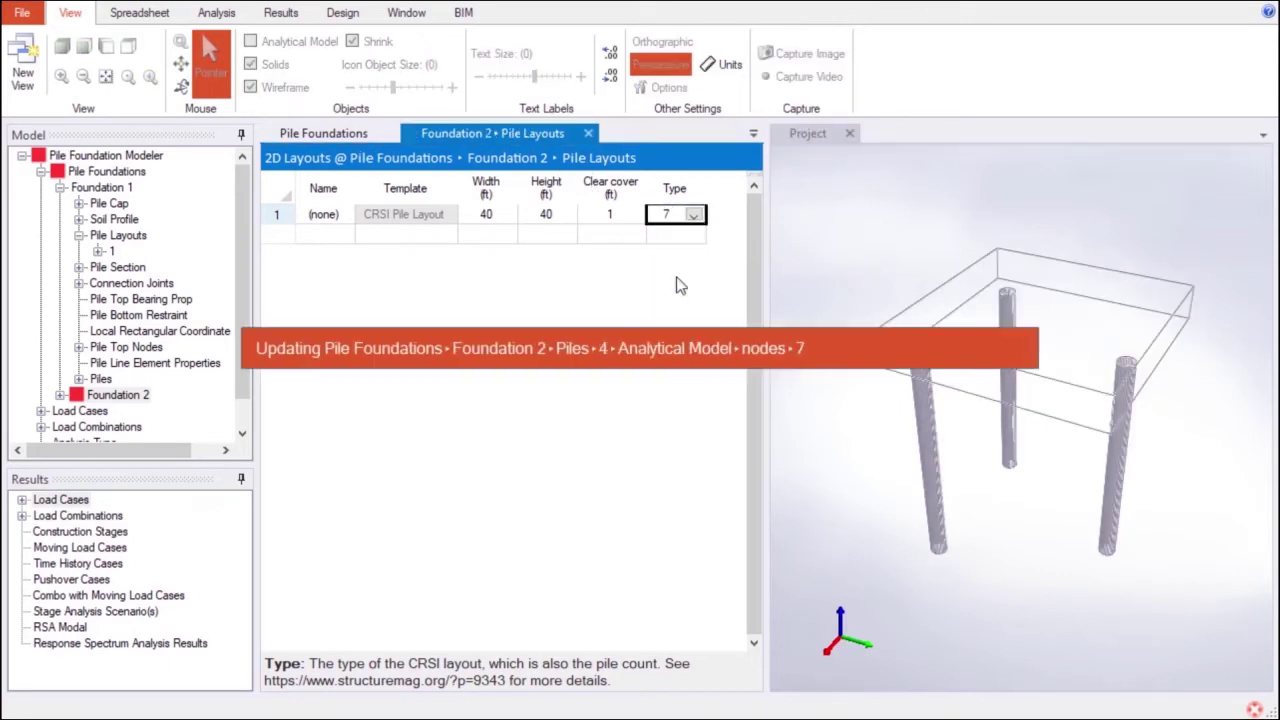
click(698, 222)
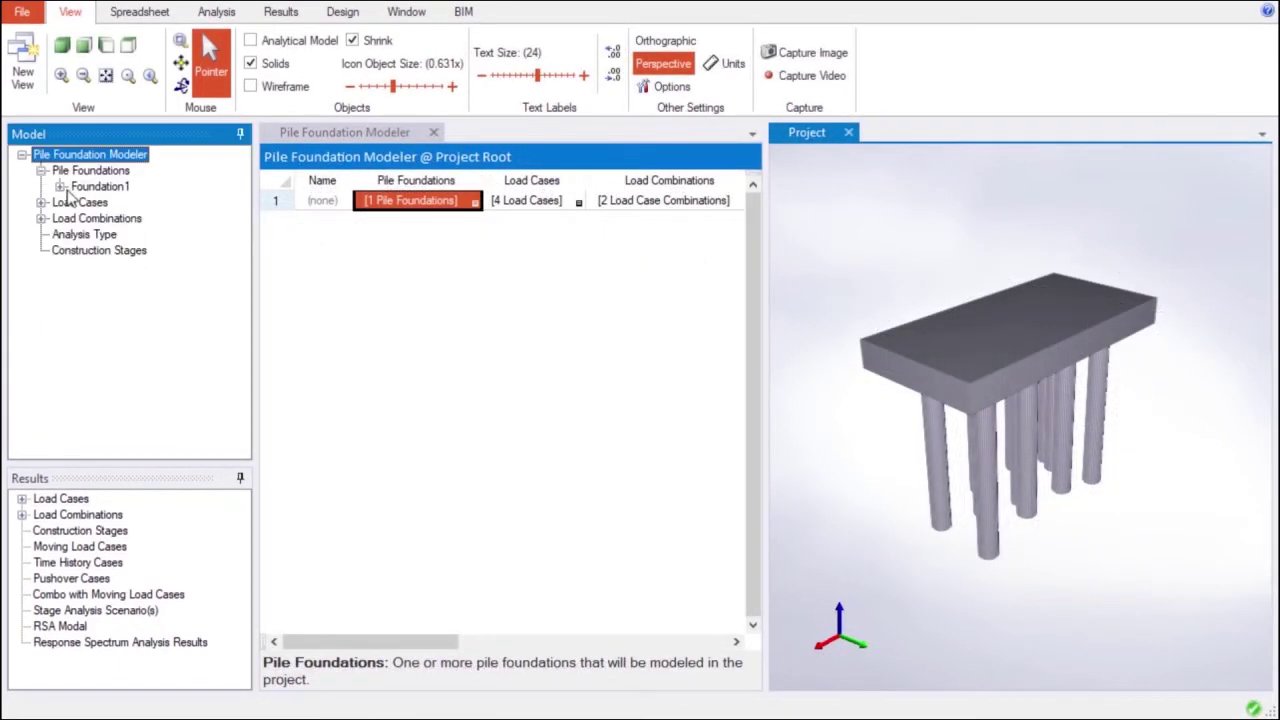
Set Batter Angle Y to 15° for pile row 1 and -15° for row 2, viewed in wireframe
click(60, 187)
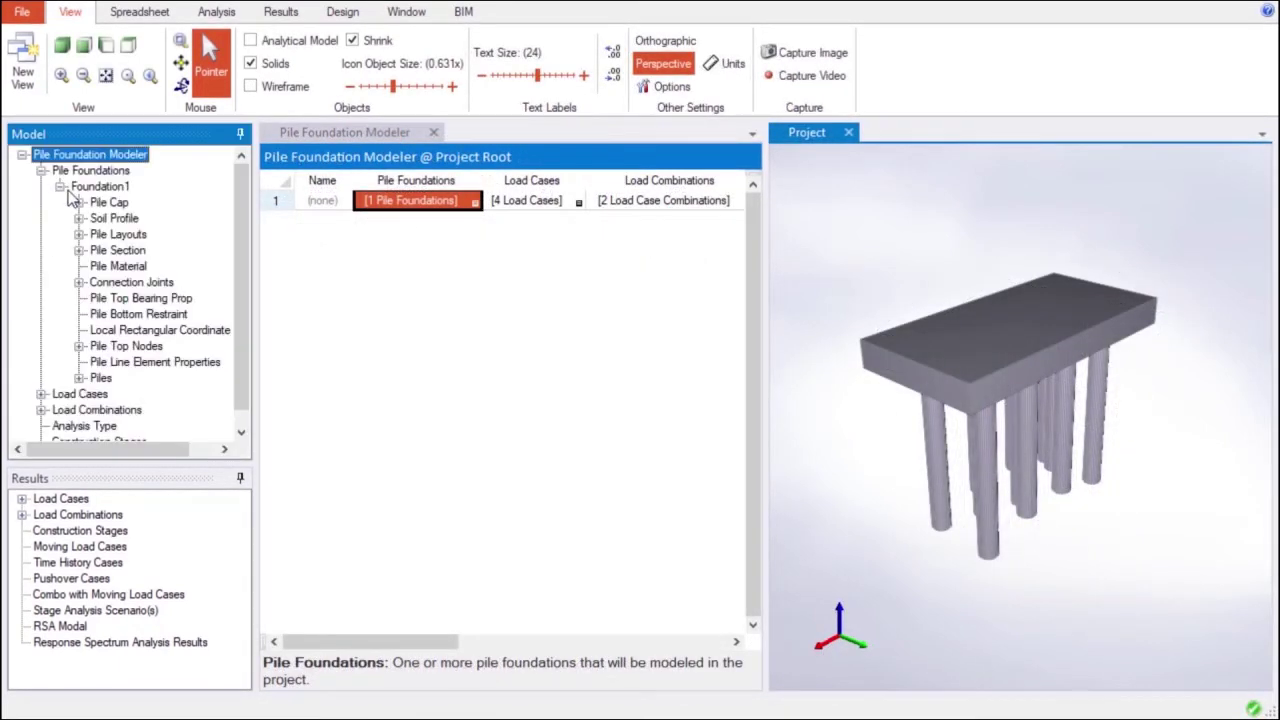
click(100, 378)
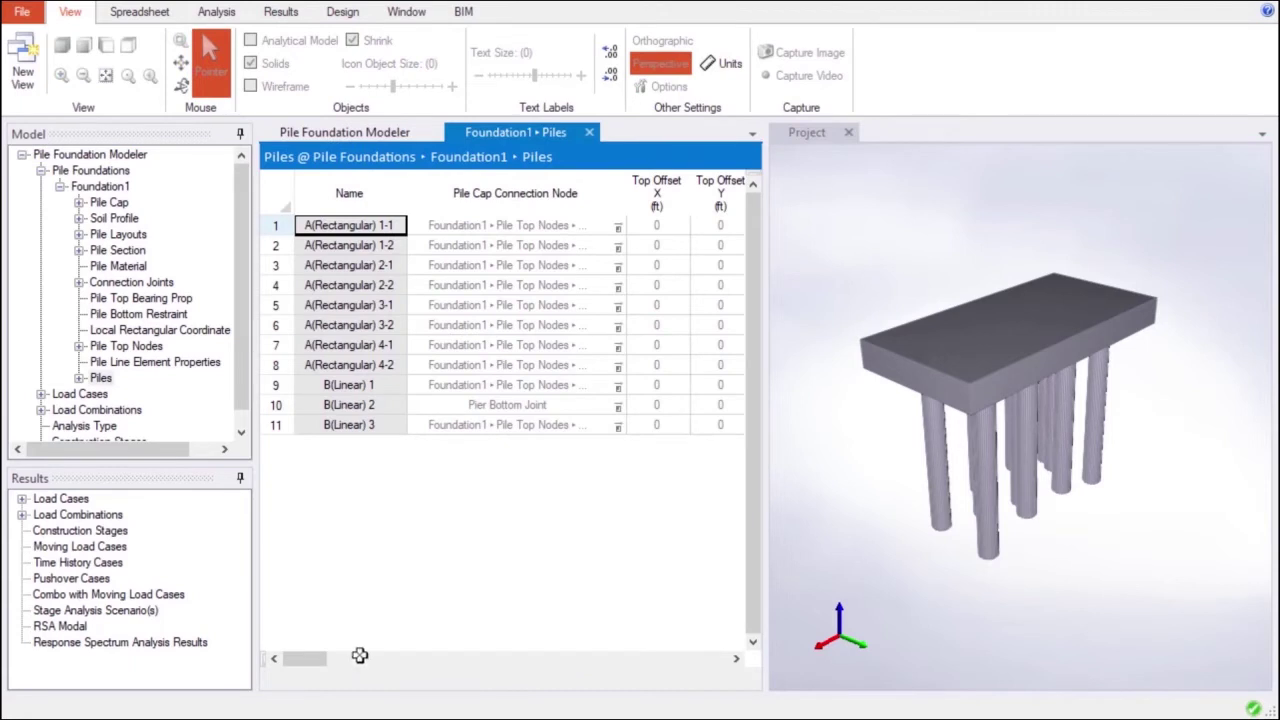
click(360, 656)
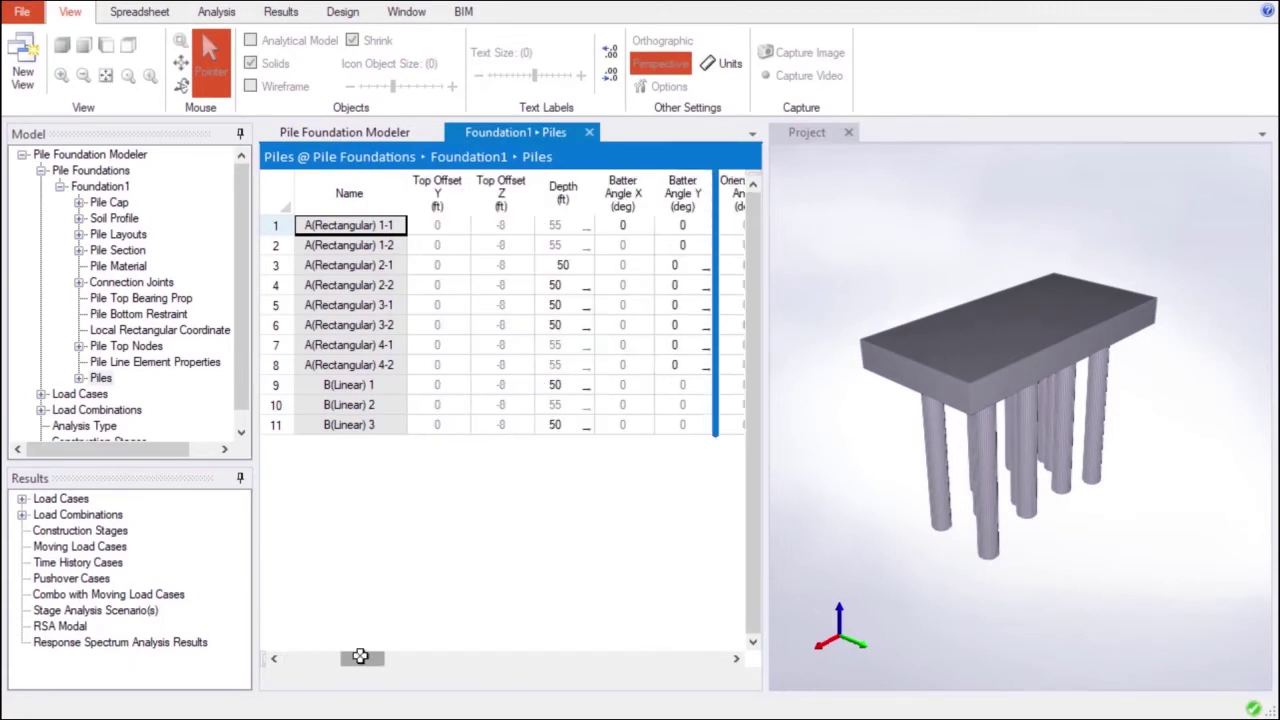
click(684, 226)
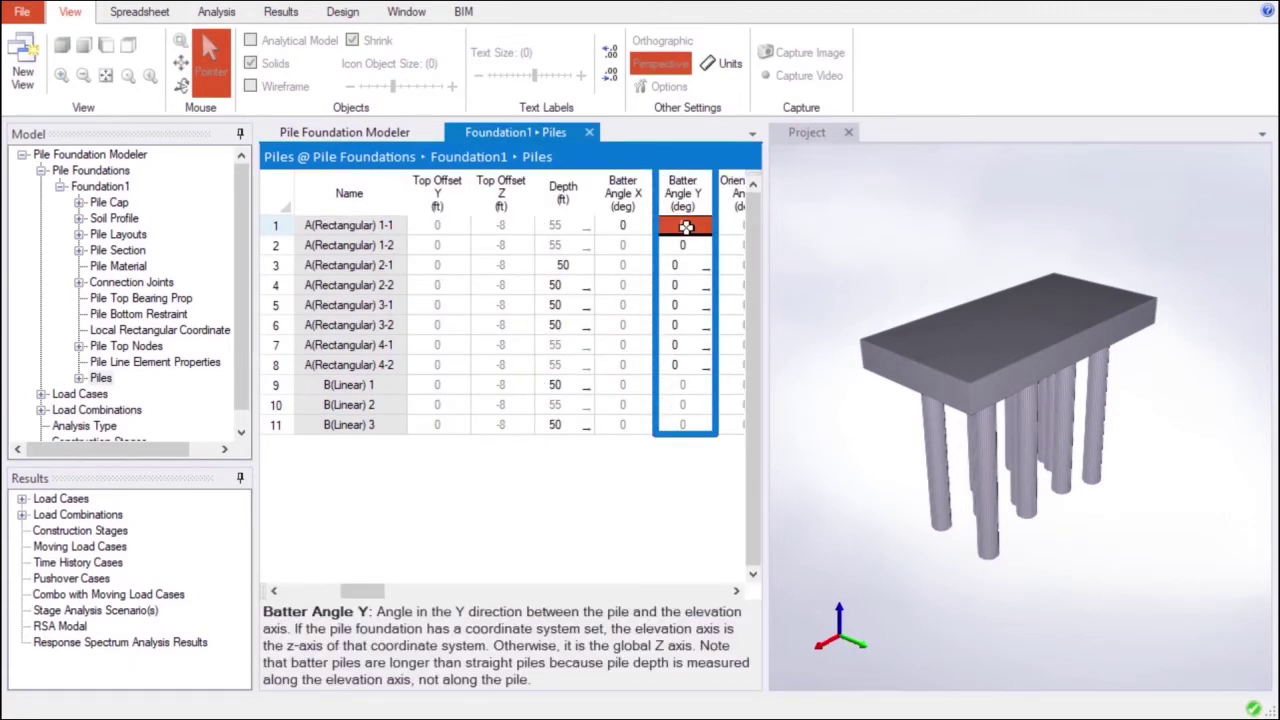
text(15)
click(690, 245)
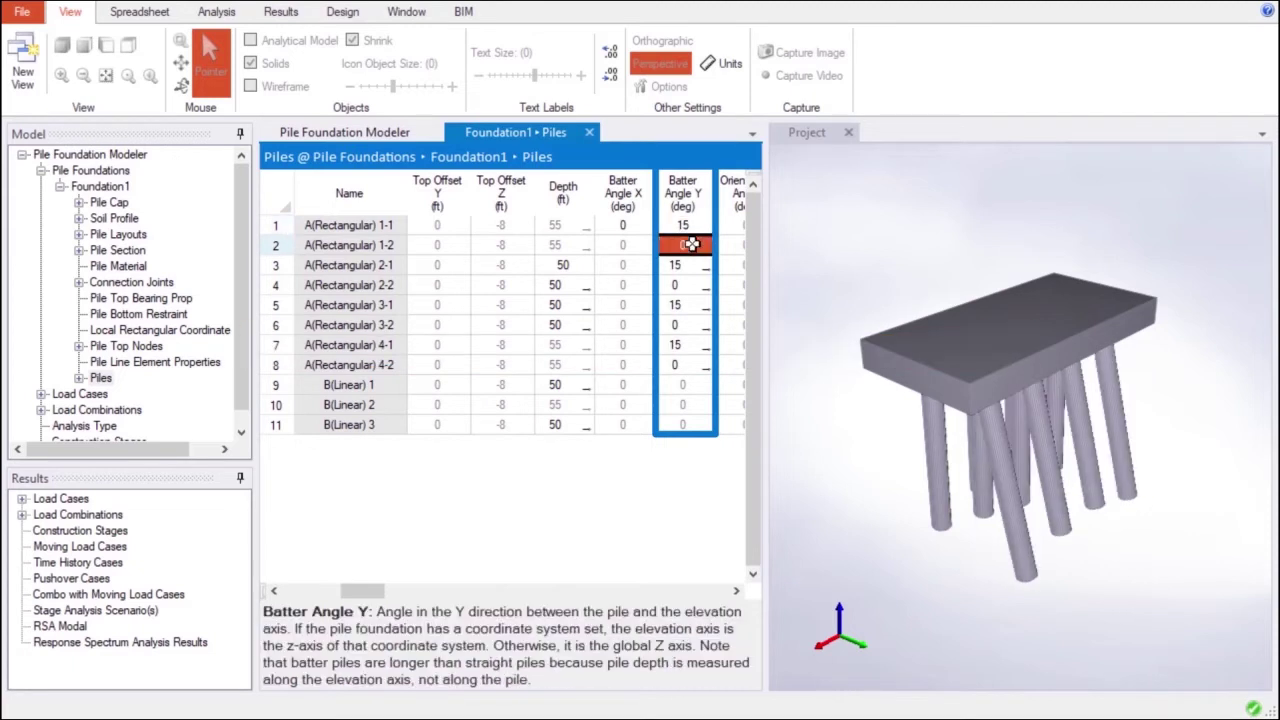
text(-15)
key(Return)
click(806, 213)
click(251, 86)
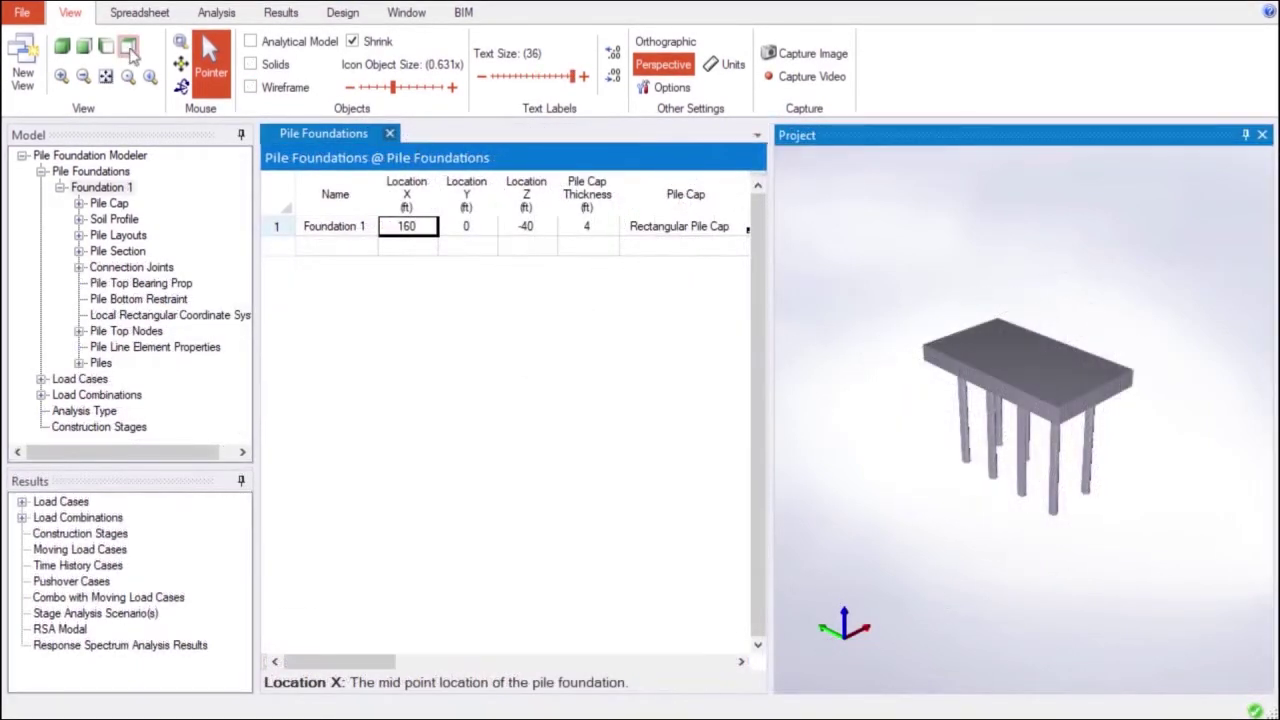
Assign Foundation 1 a new Bridge Path Coordinate System
click(614, 663)
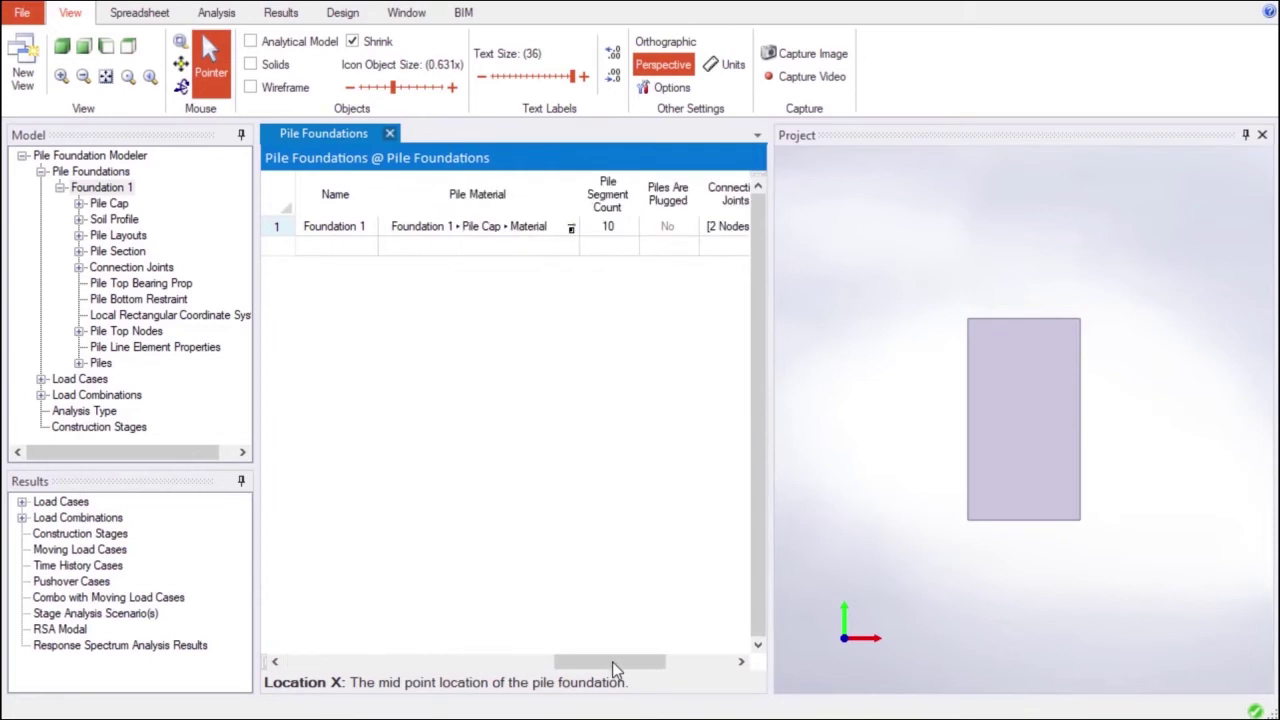
drag(612, 661, 672, 655)
click(617, 226)
click(617, 226)
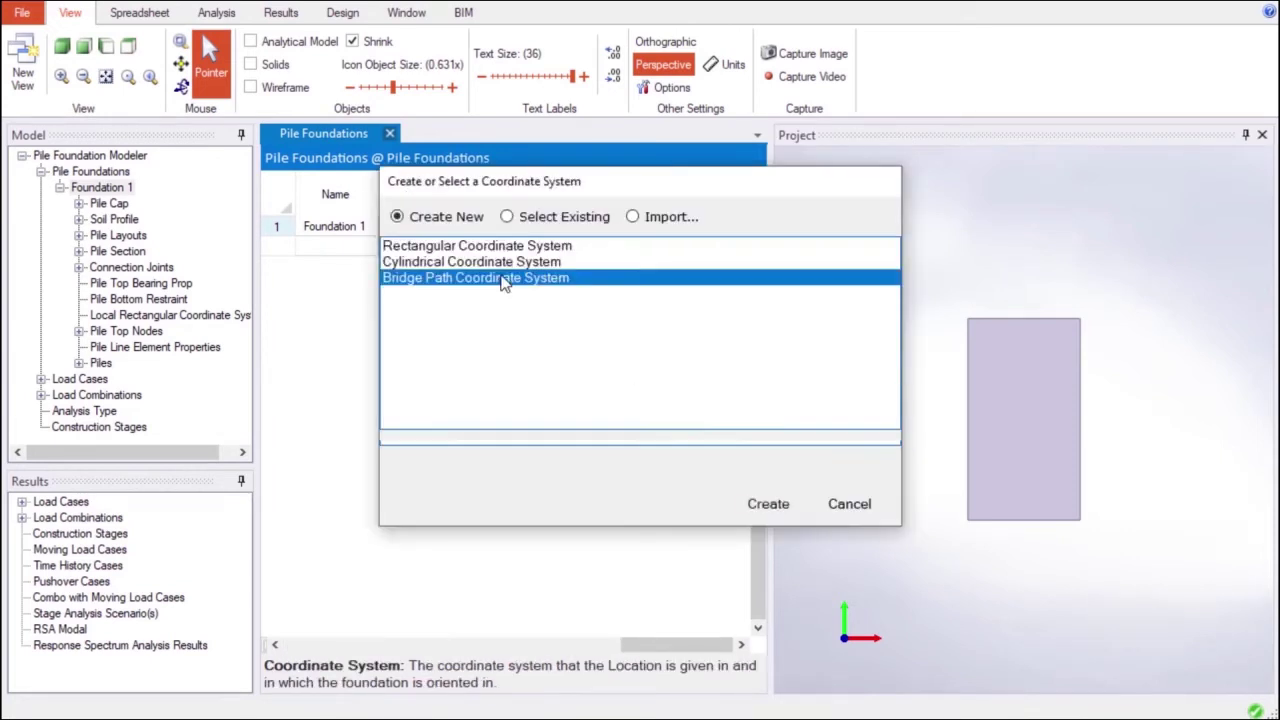
click(503, 279)
click(758, 506)
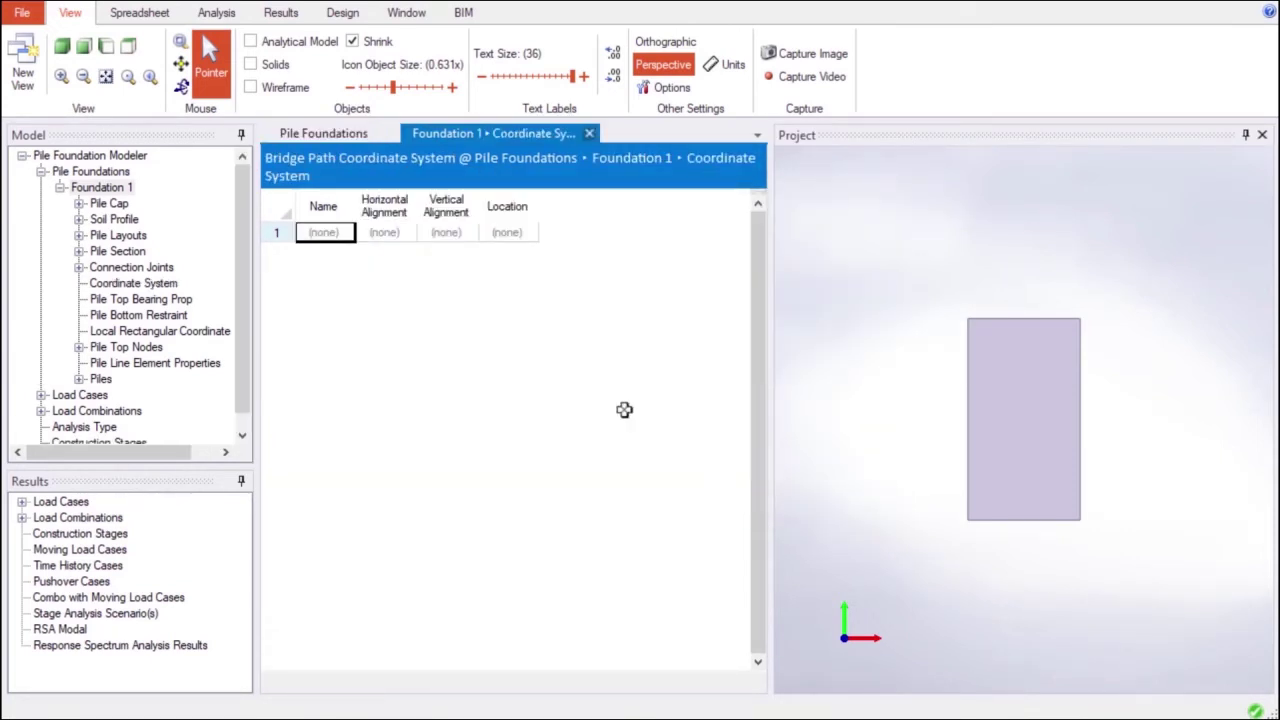
Add two Horizontal Control Points to the bridge path alignment
click(380, 230)
click(388, 221)
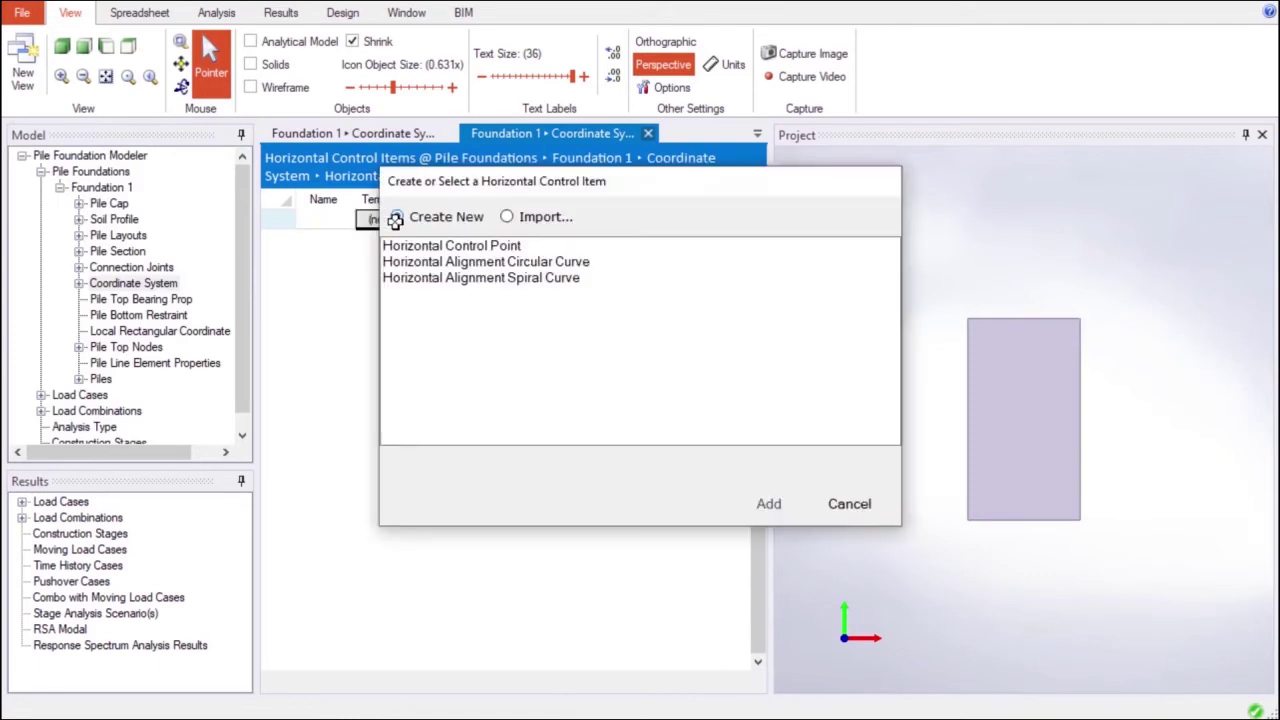
click(464, 247)
click(768, 503)
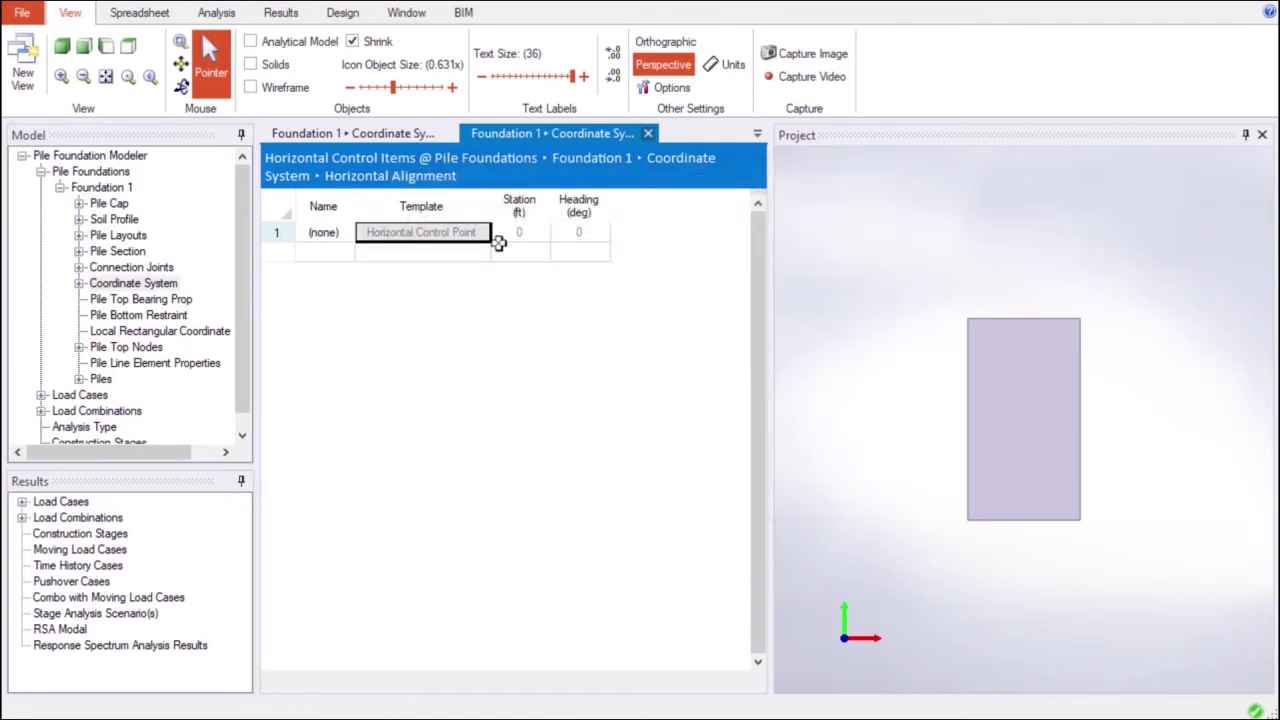
click(465, 253)
click(766, 503)
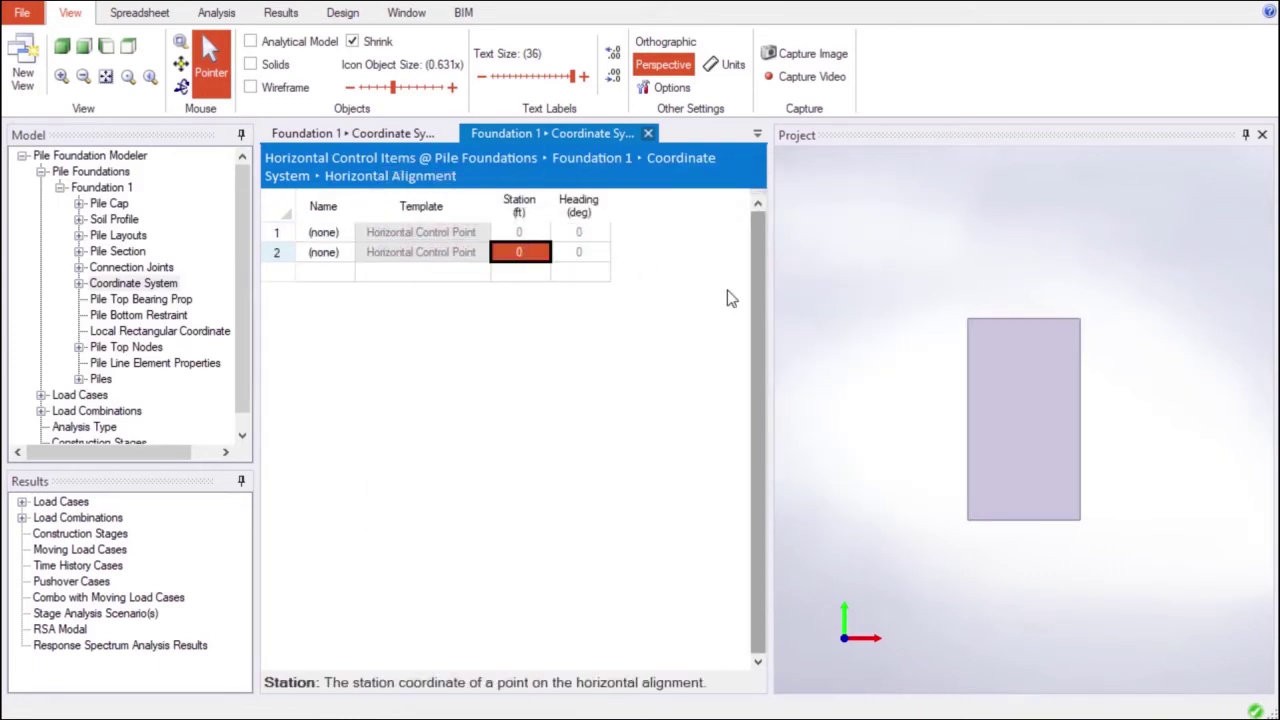
Set the control point to station 530 with heading -43.3811, then close the alignment tables
text(530)
click(587, 252)
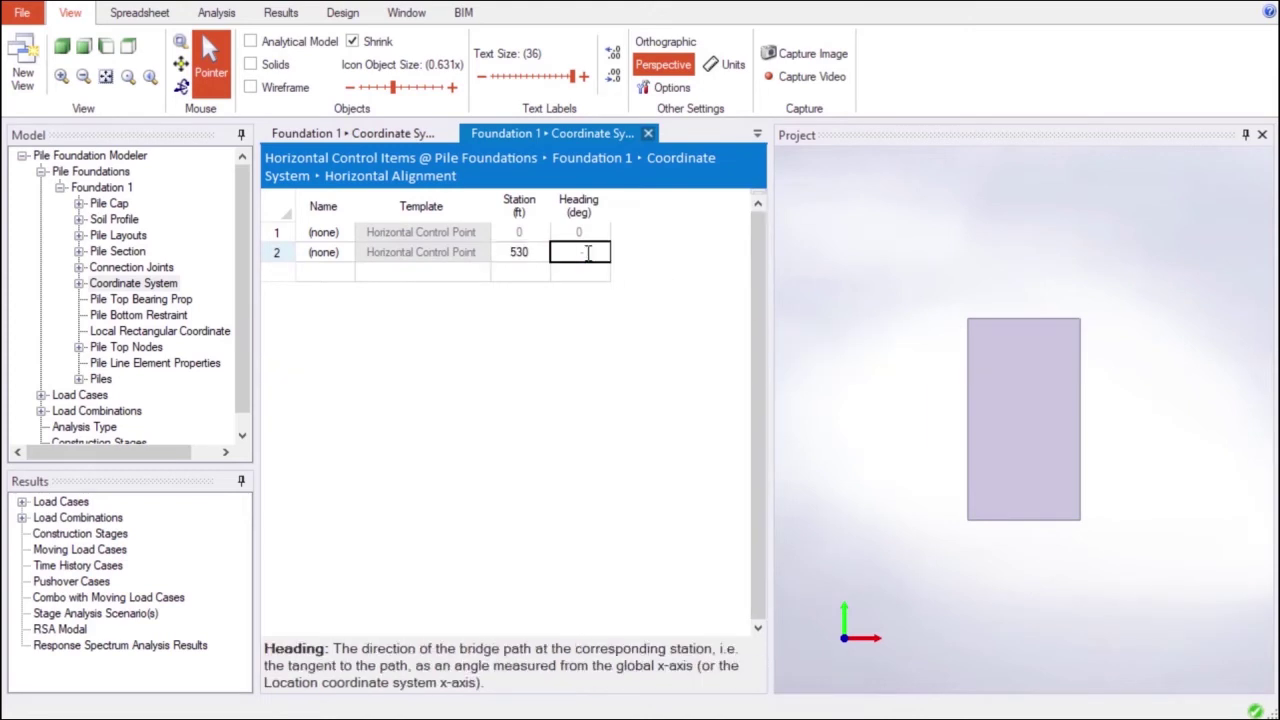
text(-43.3811)
key(Return)
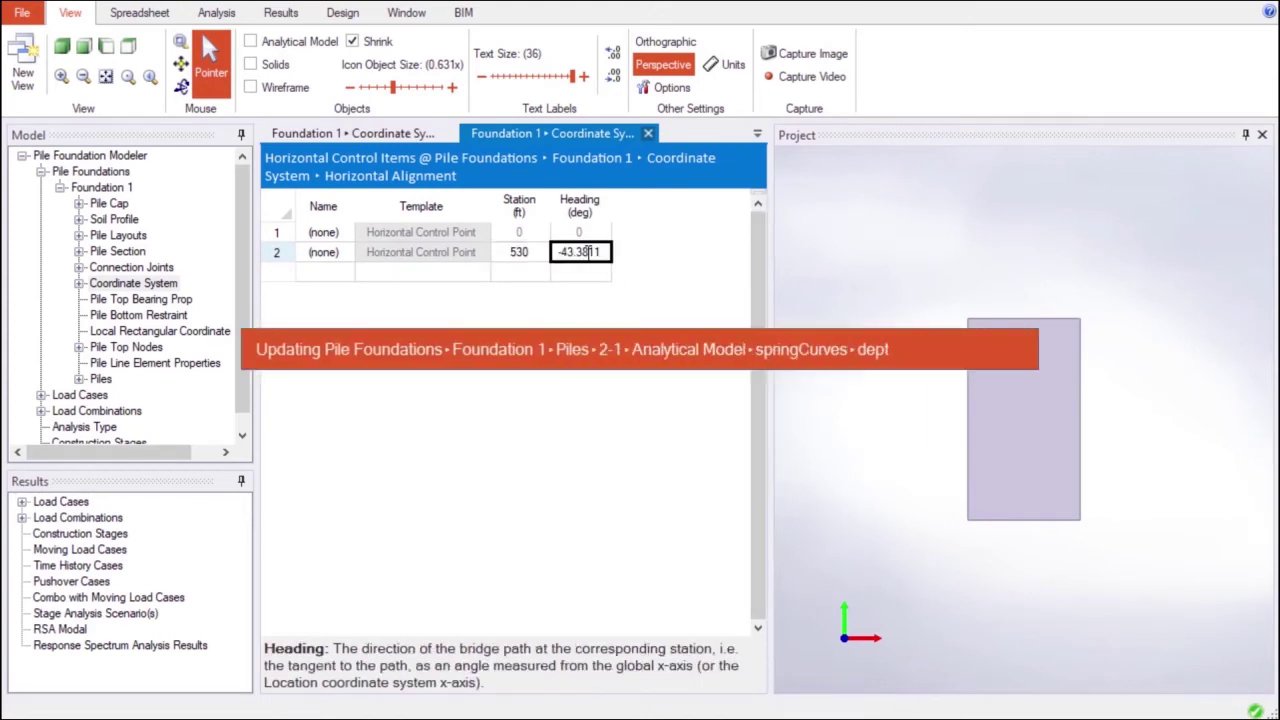
click(648, 133)
click(592, 133)
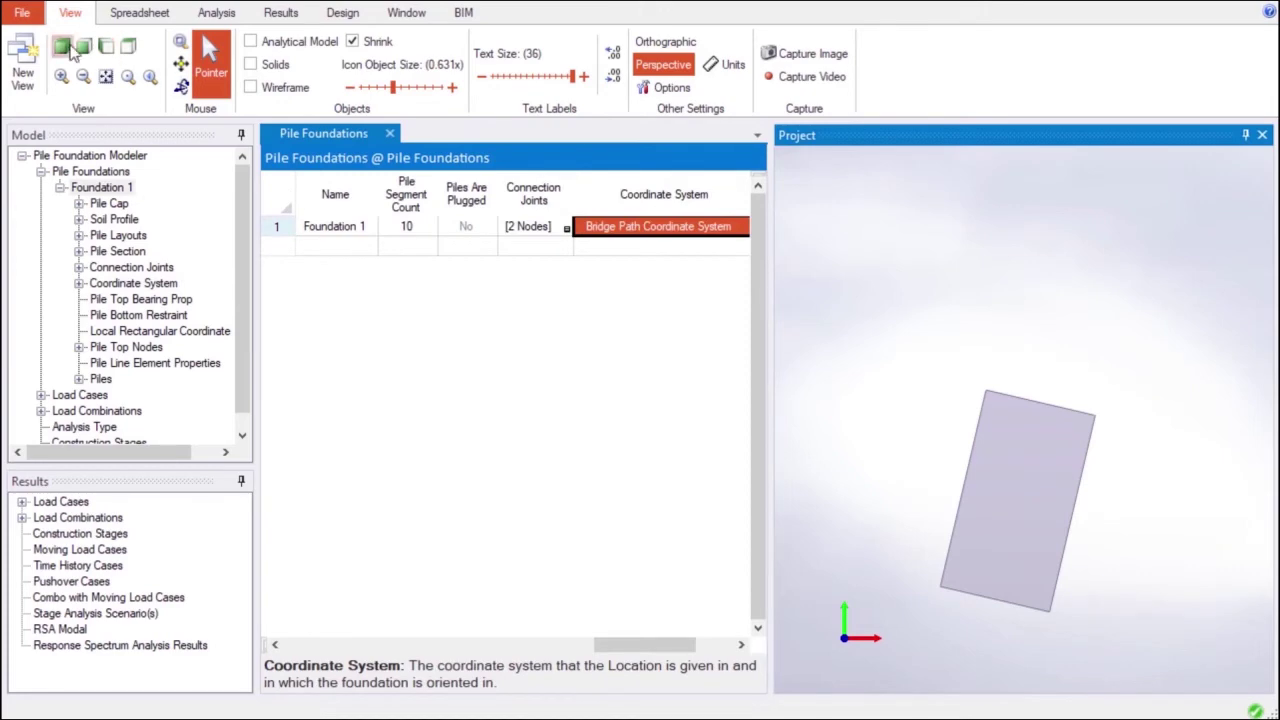
Import the pile foundation project into LARSA 4D as a new structure group
click(824, 252)
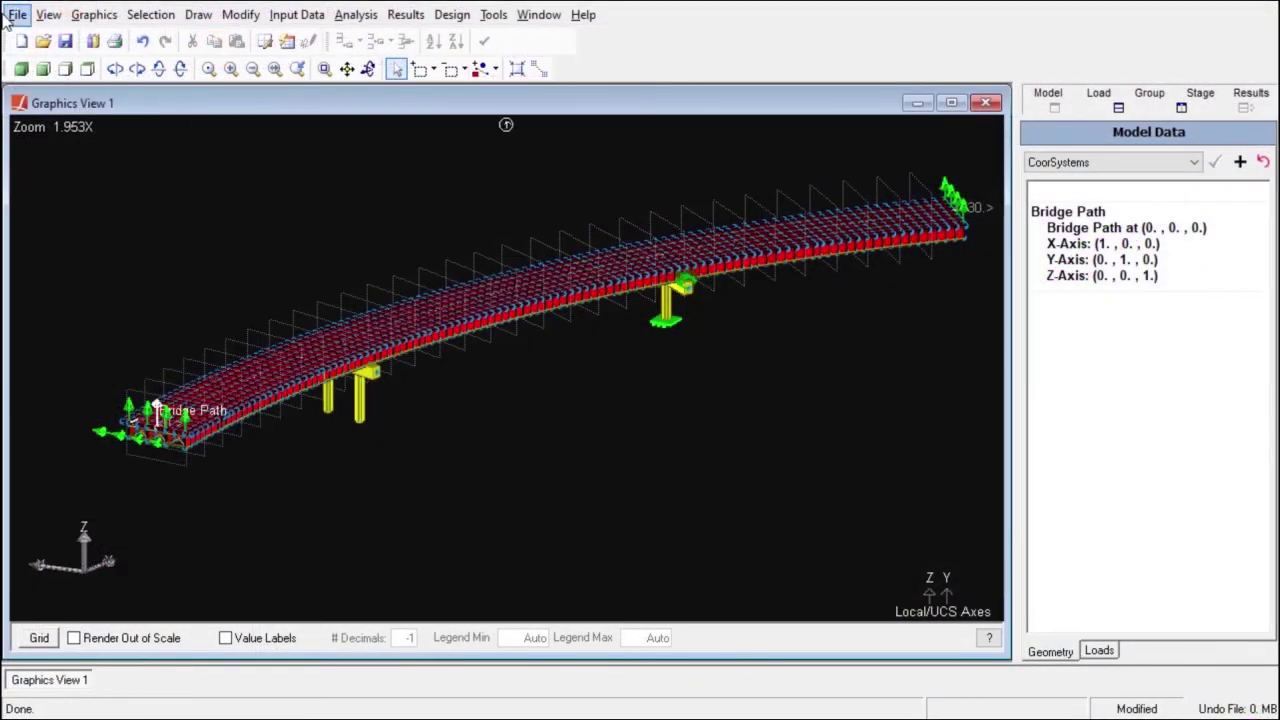
click(12, 17)
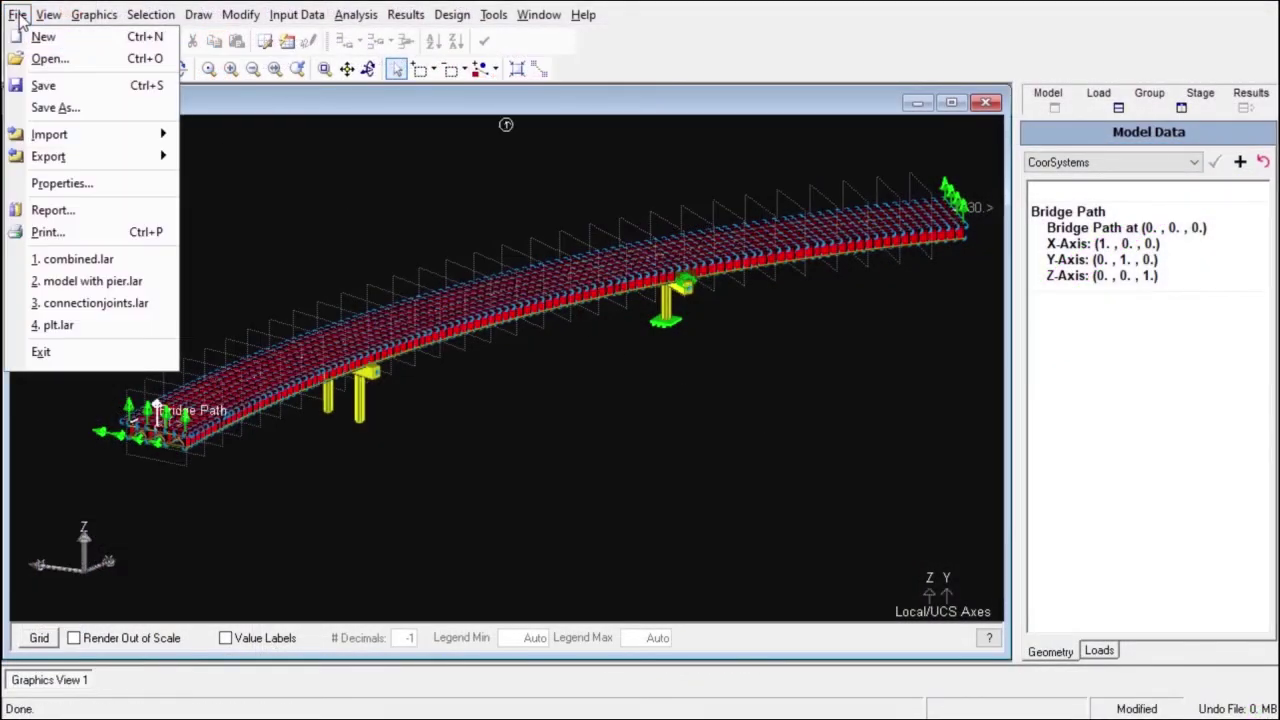
mouse_move(120, 134)
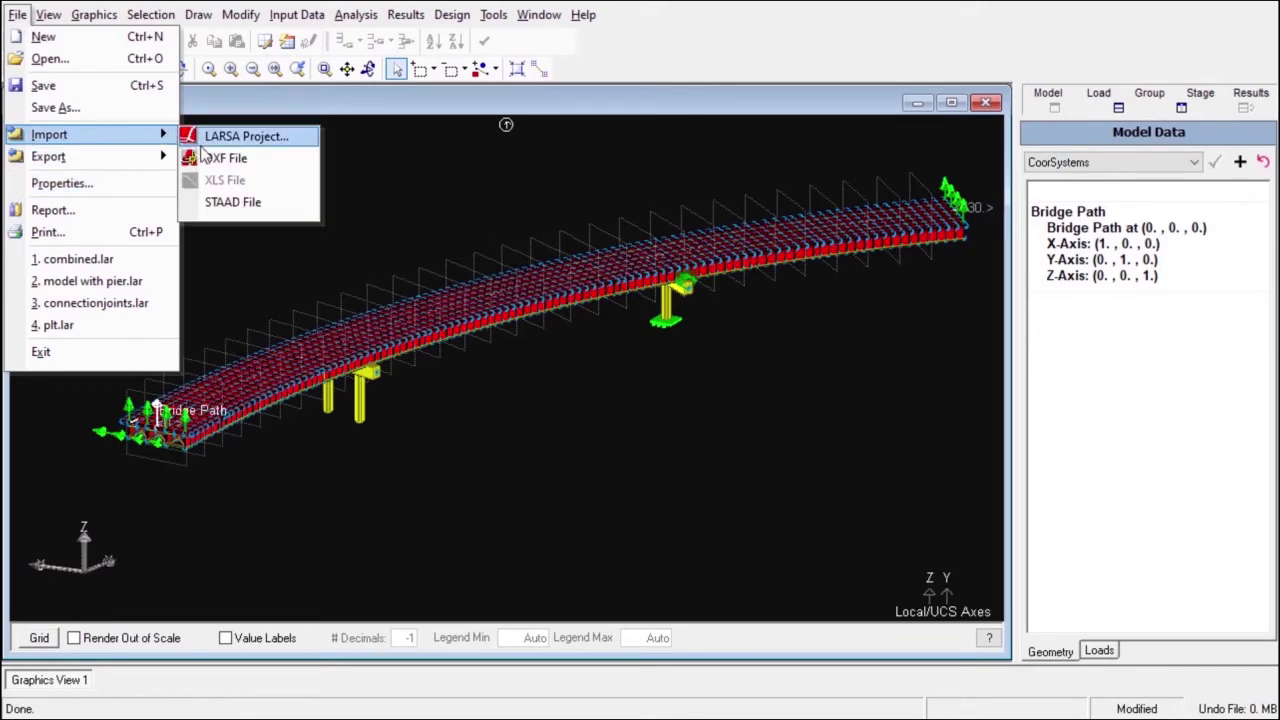
click(235, 134)
click(706, 284)
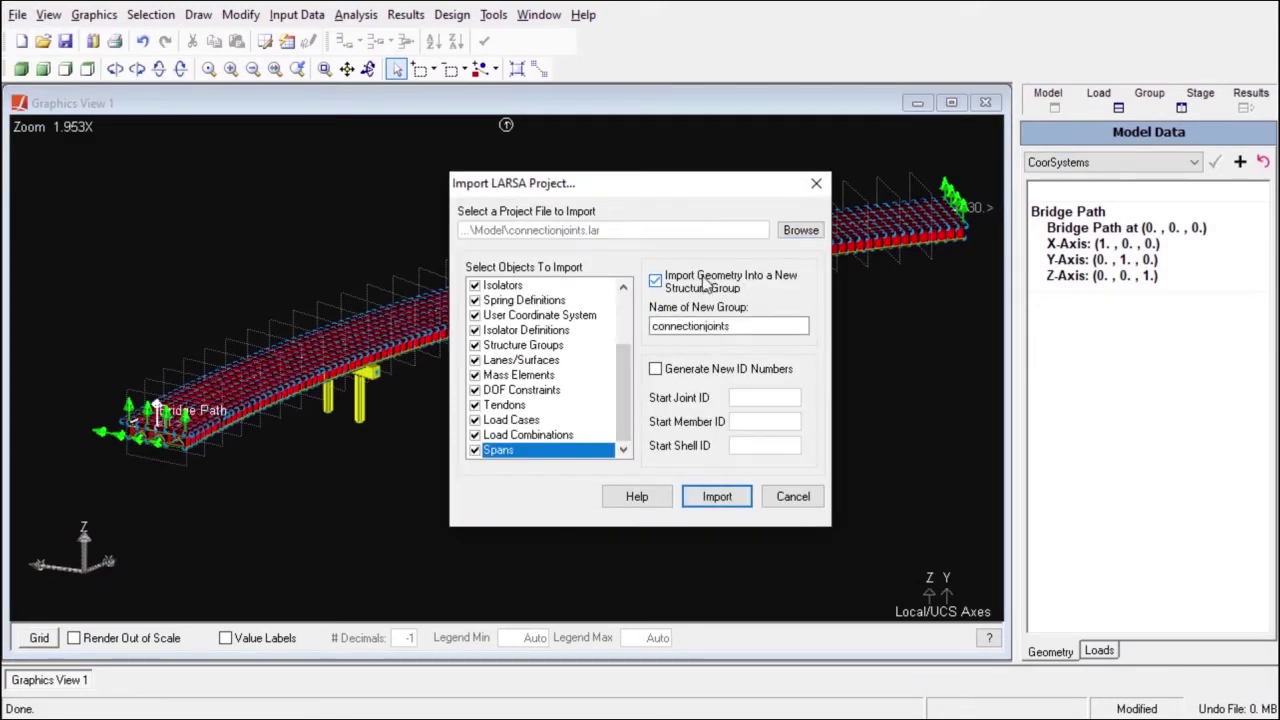
click(716, 496)
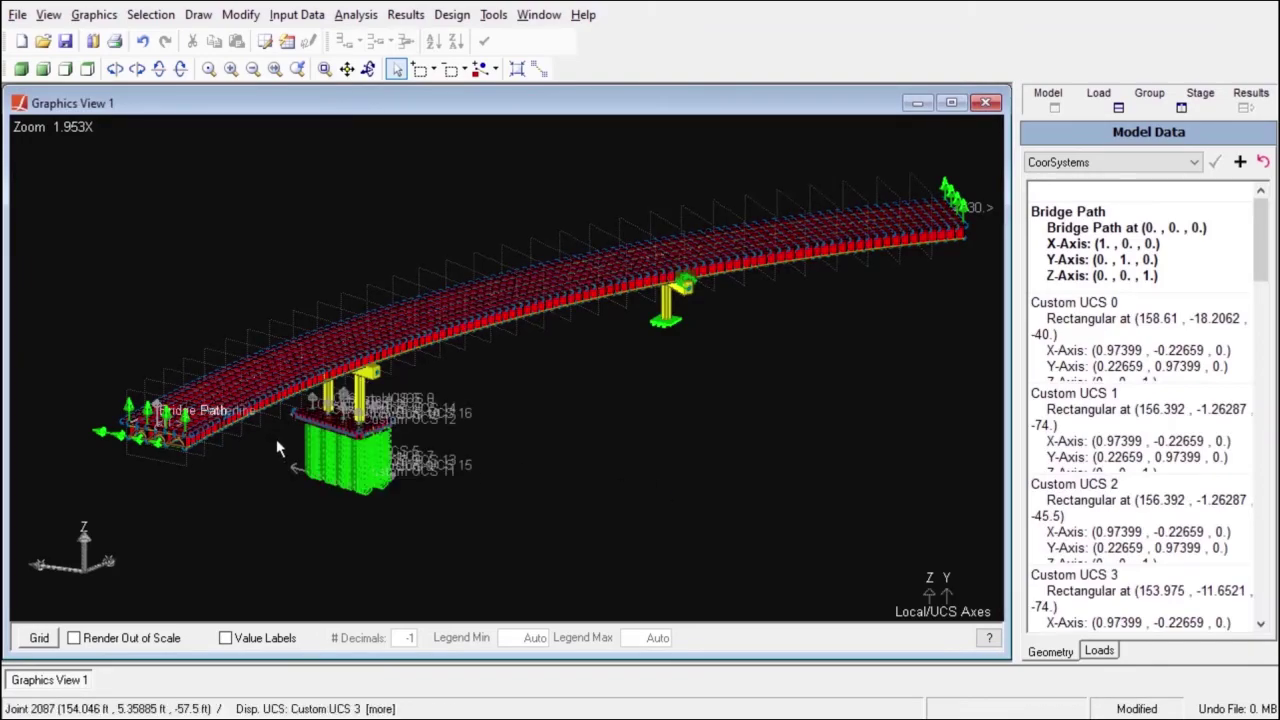
Zoom and pan the bridge view to inspect the imported pile foundation
scroll(273, 445, up, 5)
scroll(272, 448, down, 2)
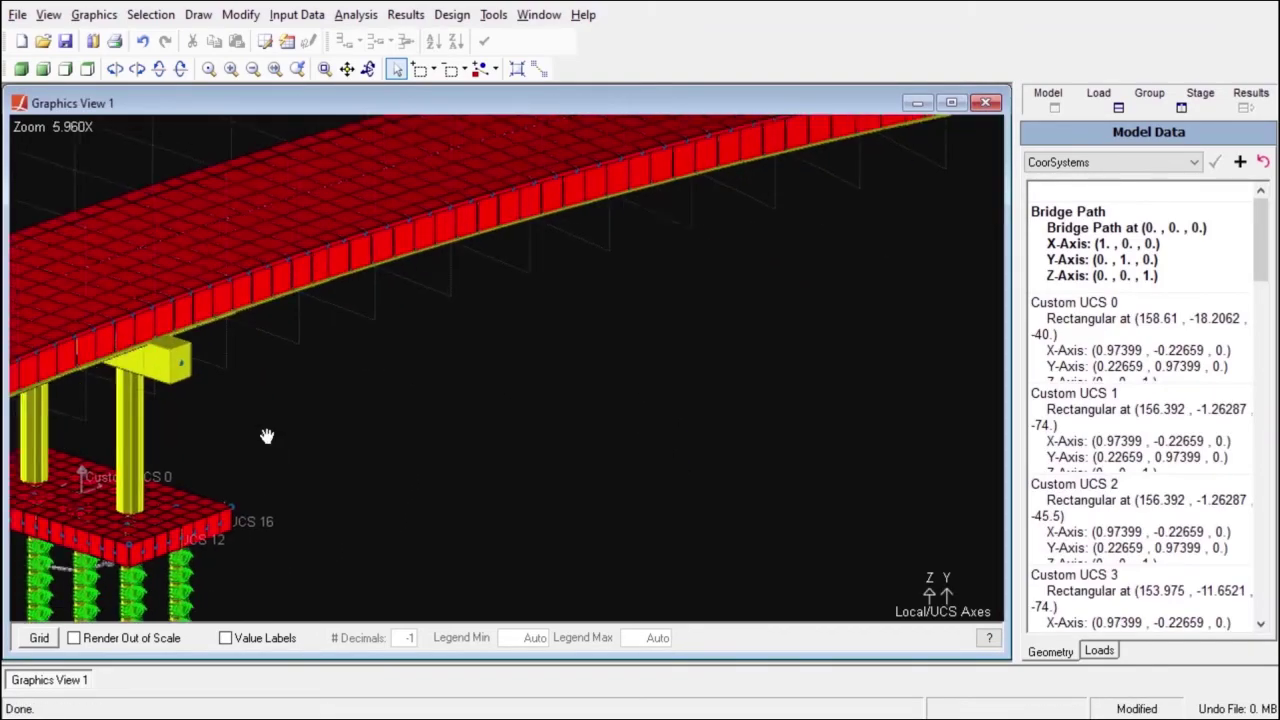
middle_drag(266, 434, 649, 300)
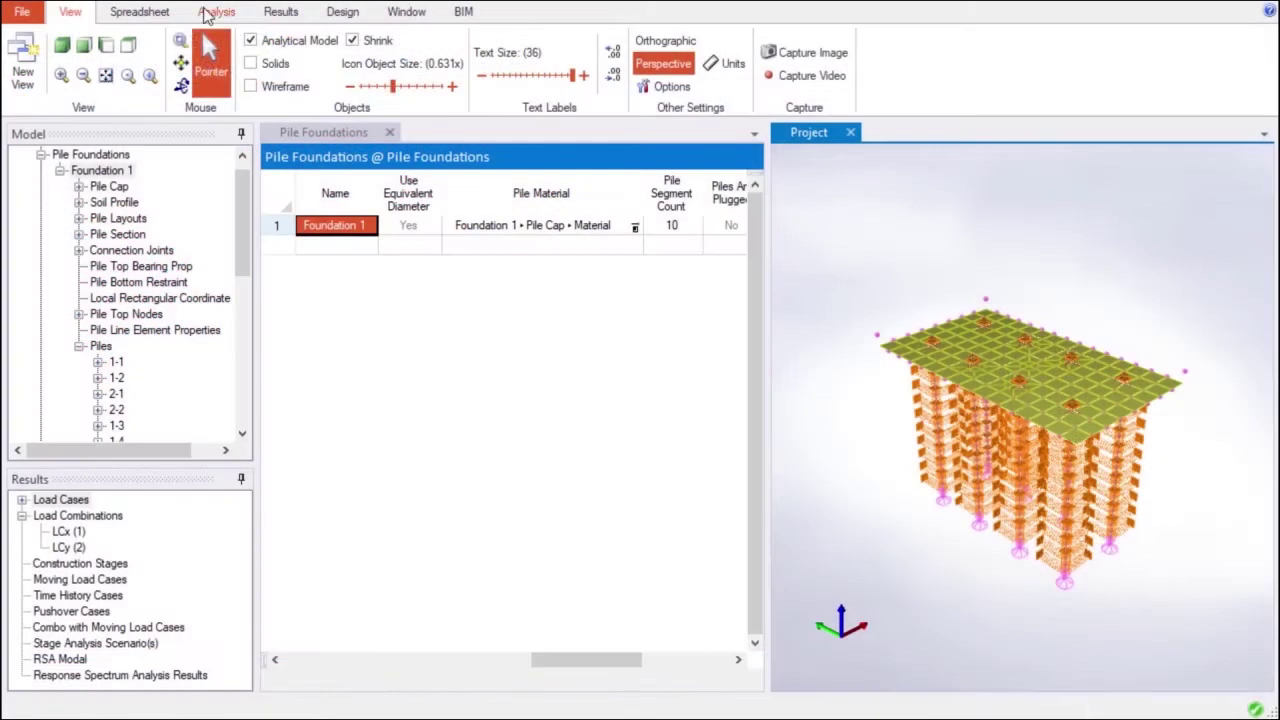
Run the Equivalent Foundation Spring Stiffness analysis for Foundation 1 under the DC load case
click(210, 13)
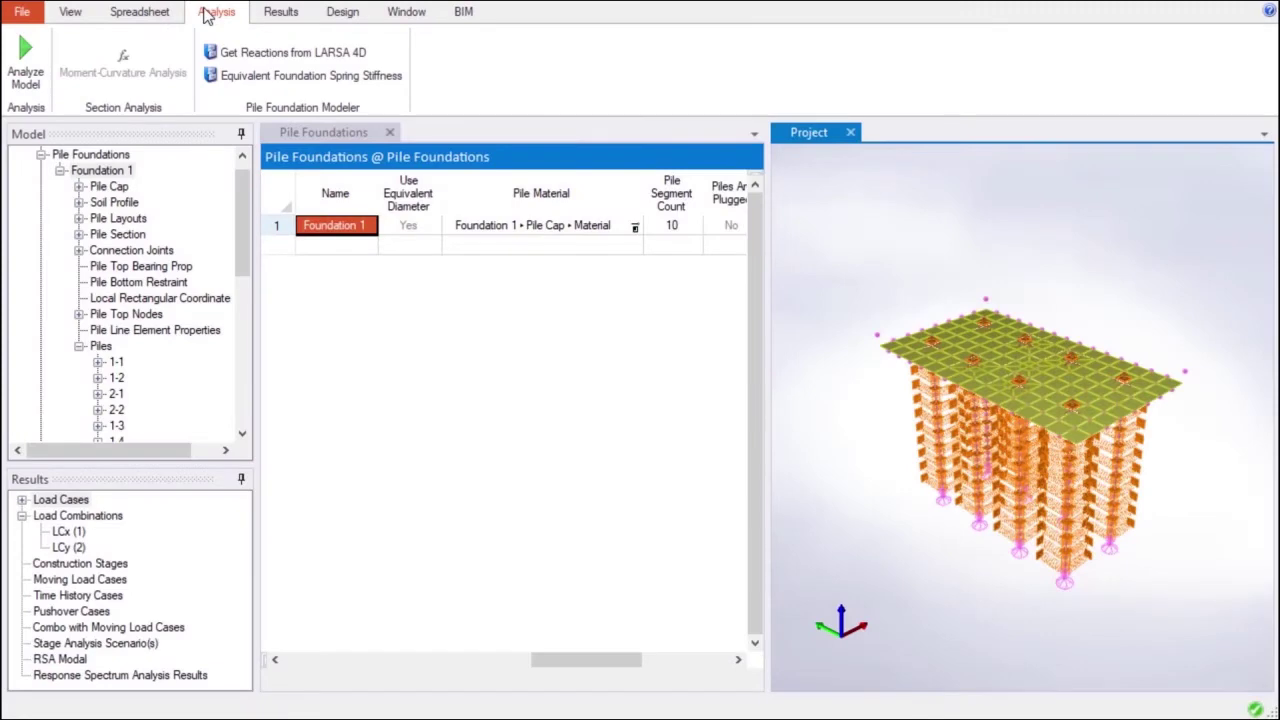
click(275, 80)
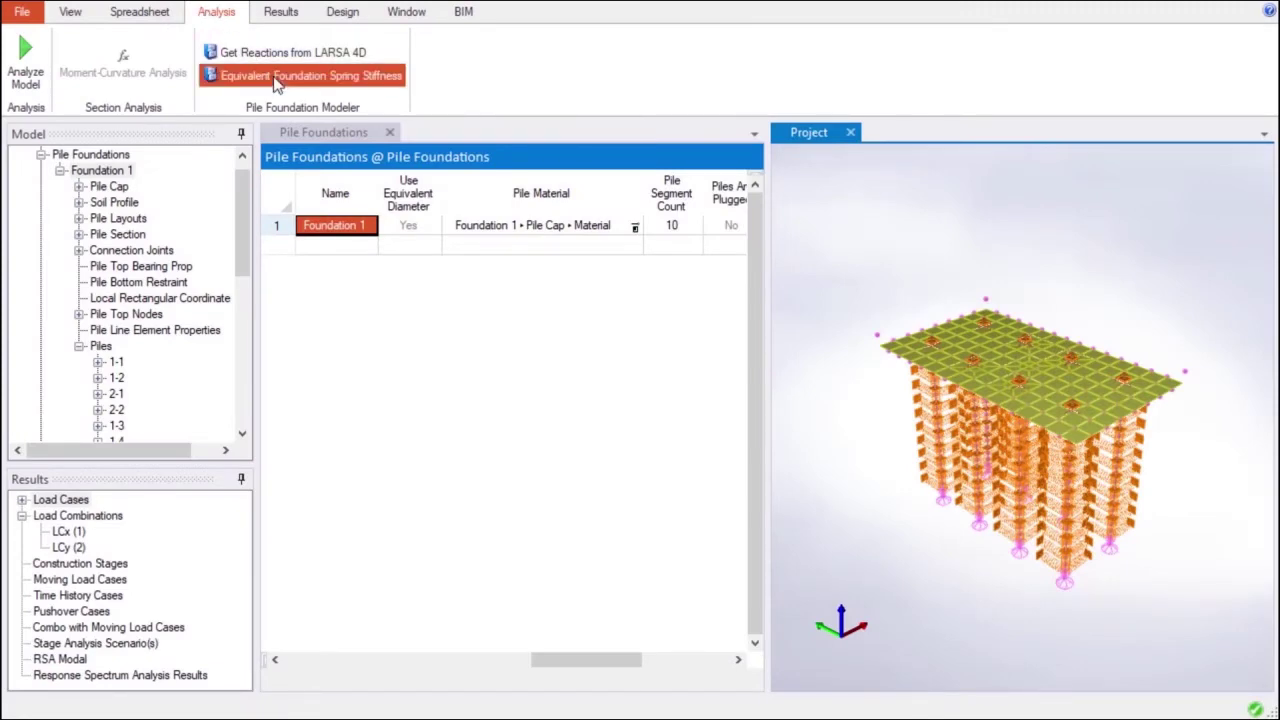
click(420, 180)
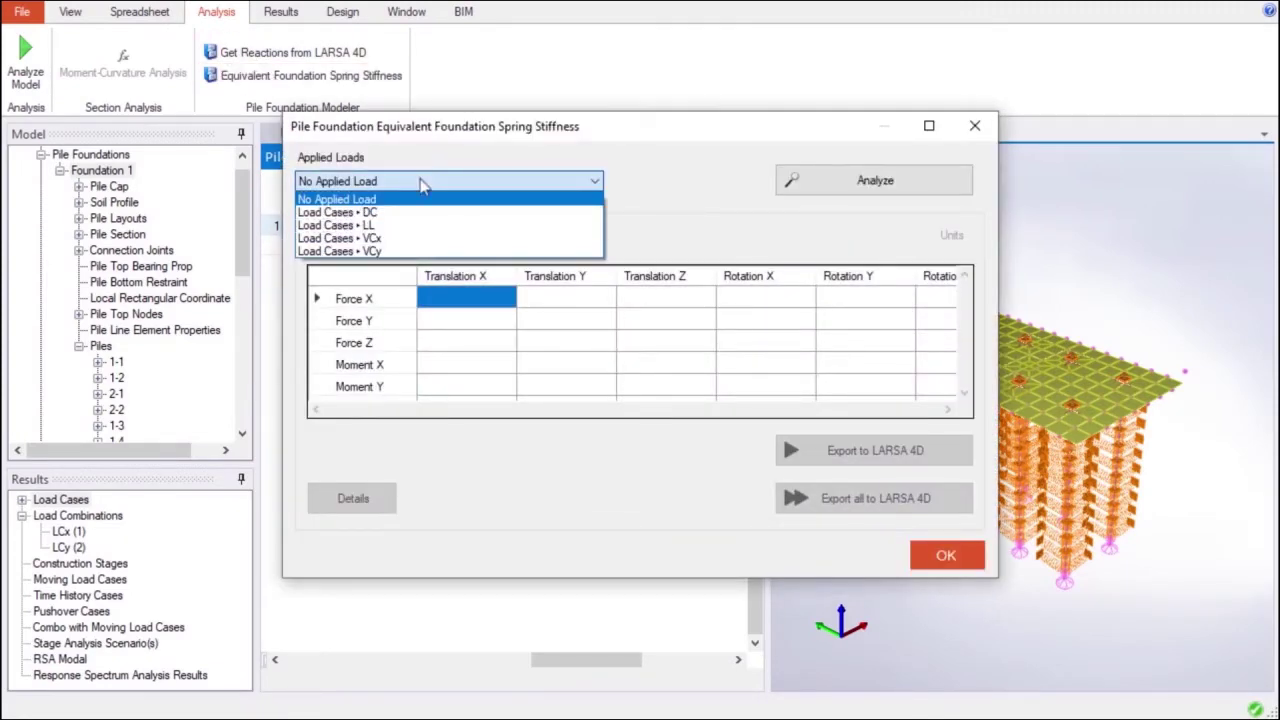
click(434, 210)
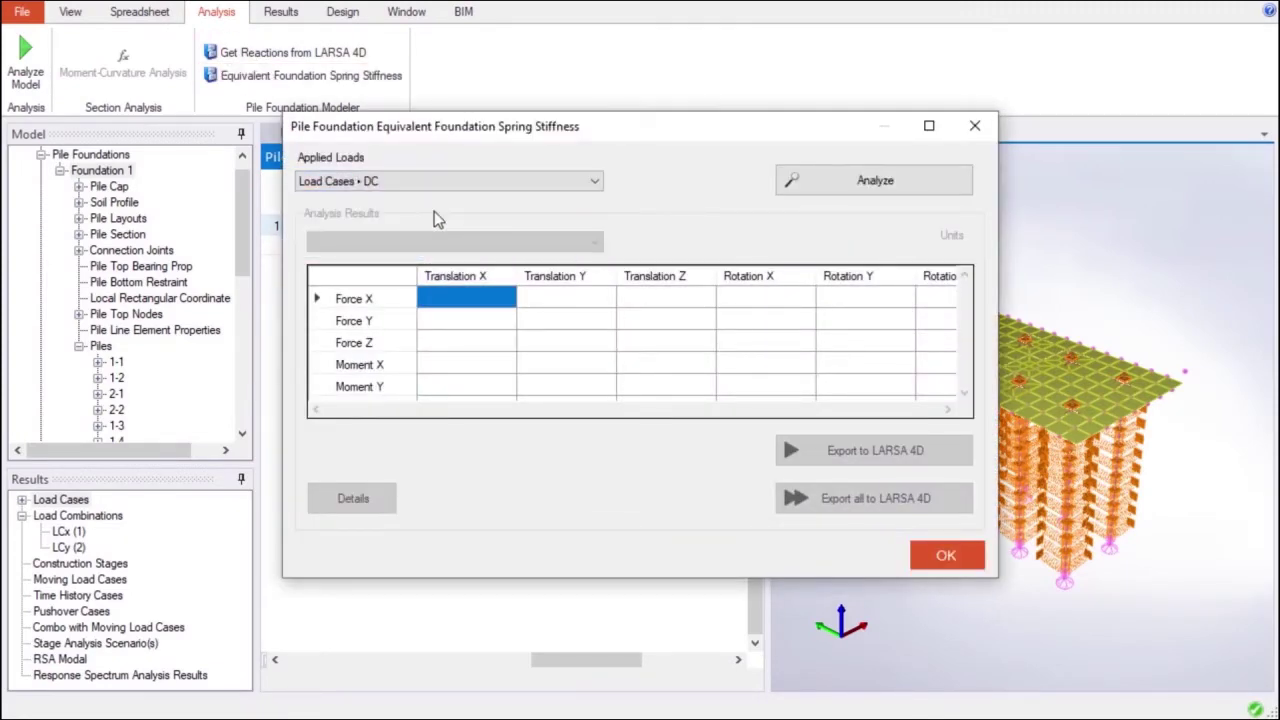
click(848, 178)
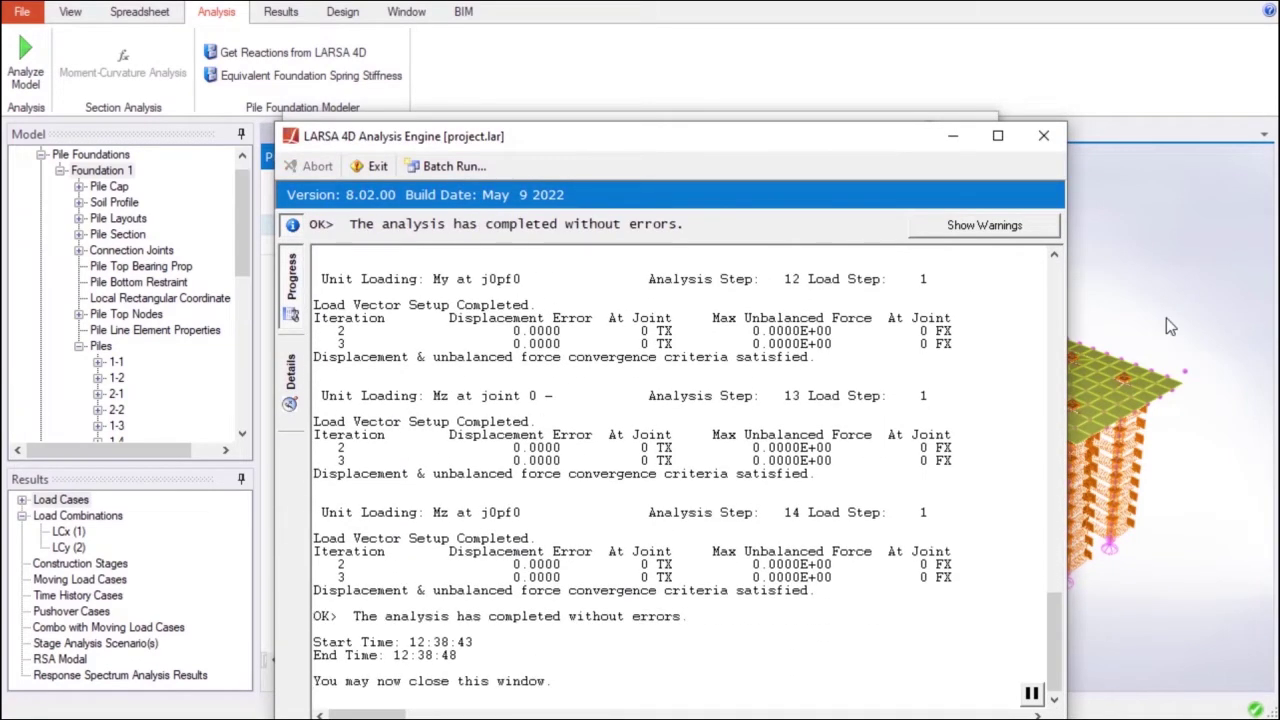
Export the computed spring stiffness results to LARSA 4D
click(1043, 135)
click(840, 450)
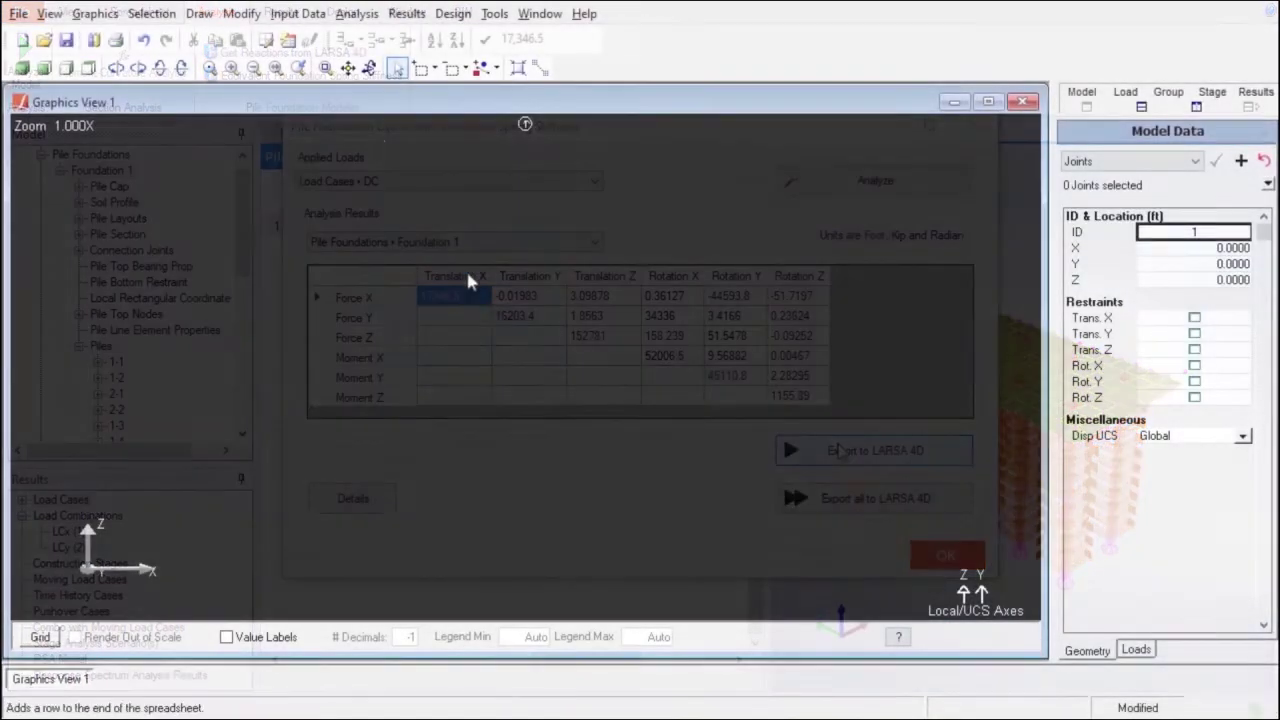
click(298, 13)
Open the stiffness matrix of the imported Foundation 1 DC spring in LARSA 4D's Spring Properties
click(317, 34)
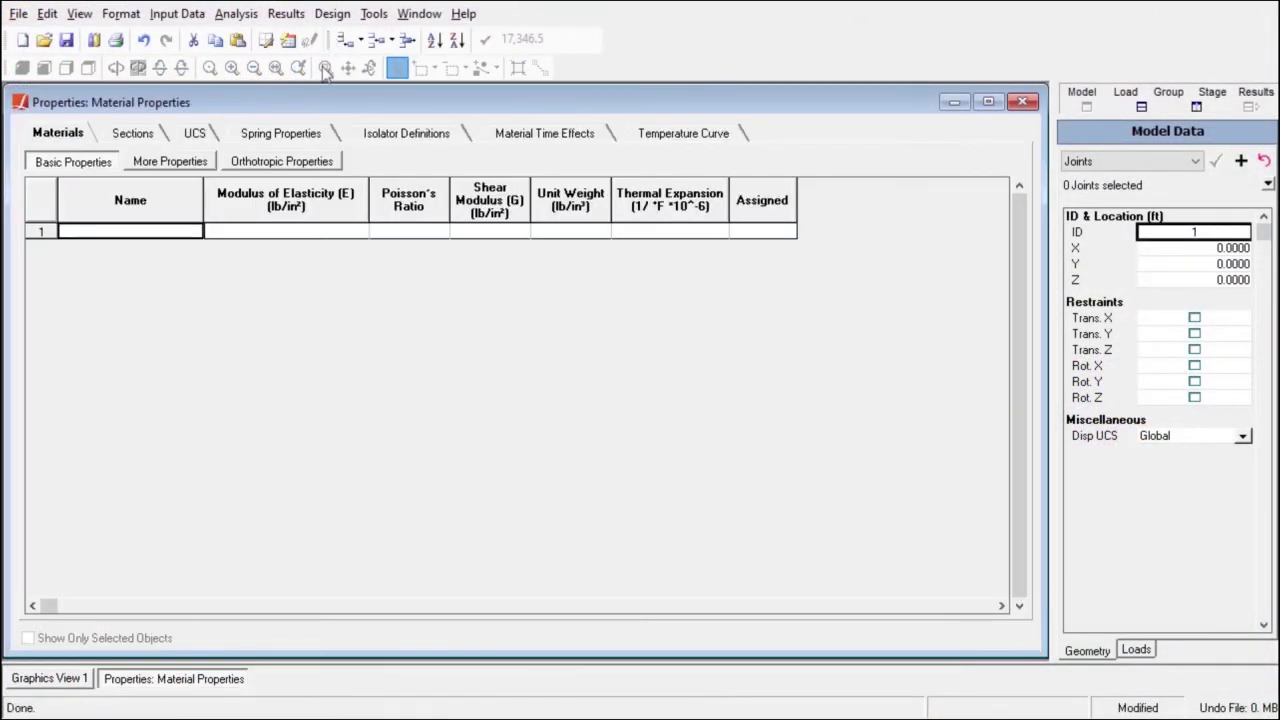
click(311, 141)
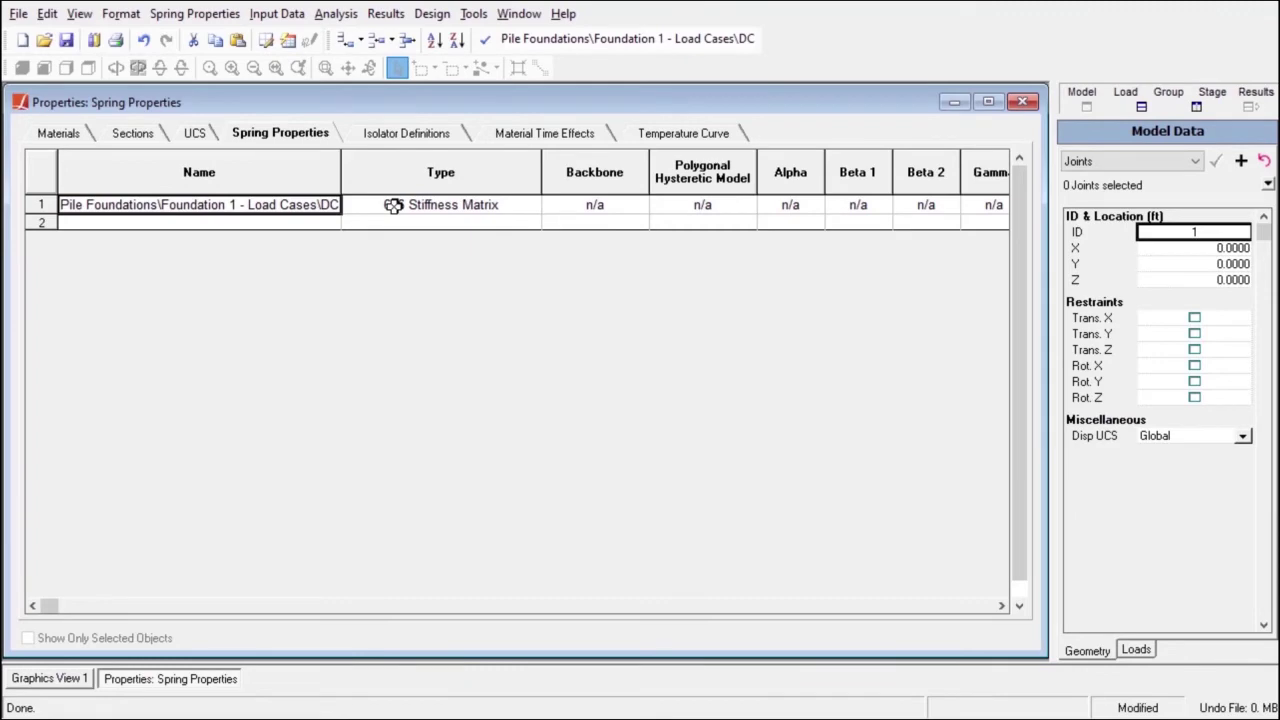
right_click(393, 204)
click(480, 440)
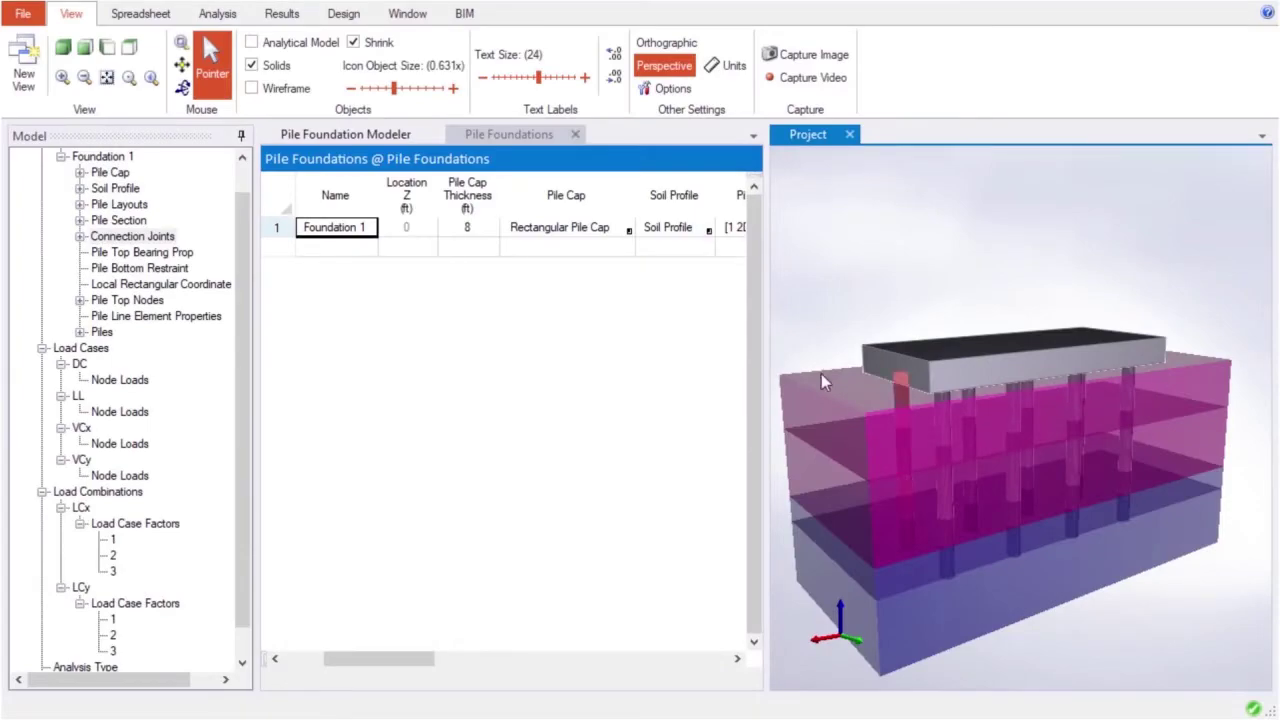
Analyze the pile foundation model and show the DC deformed shape with an increased displacement scale
click(216, 14)
click(28, 62)
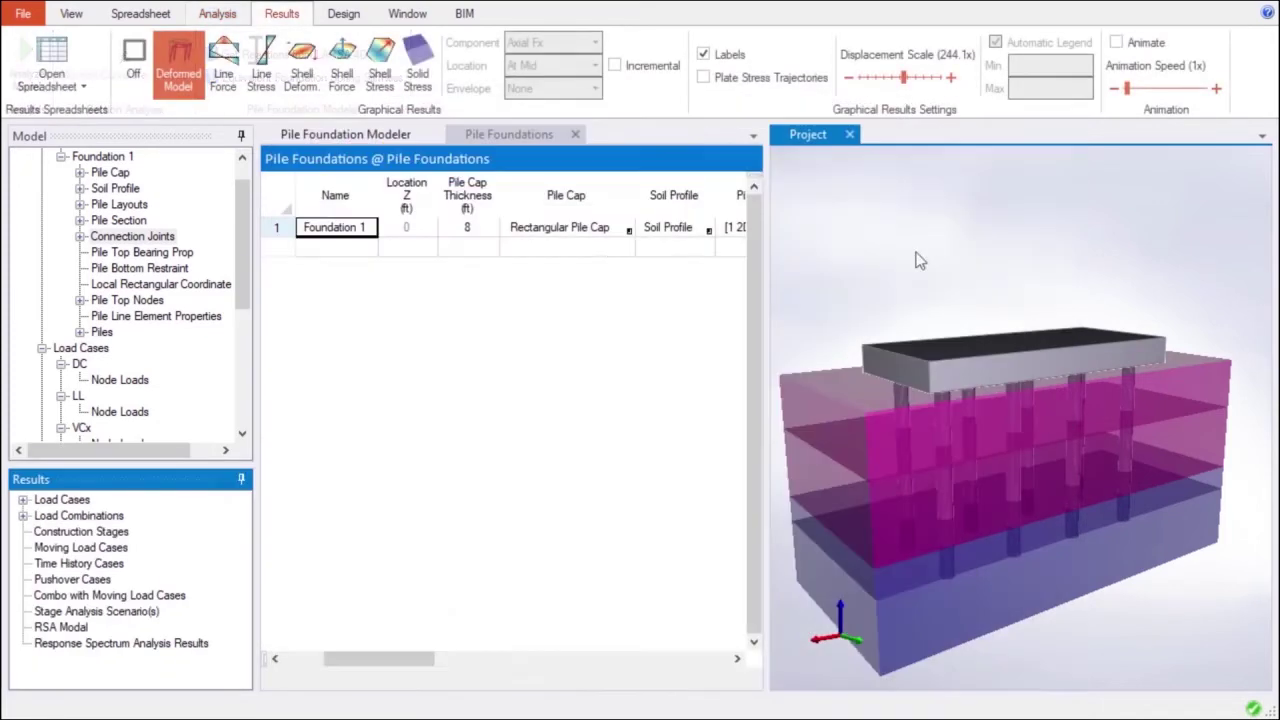
click(36, 500)
click(23, 499)
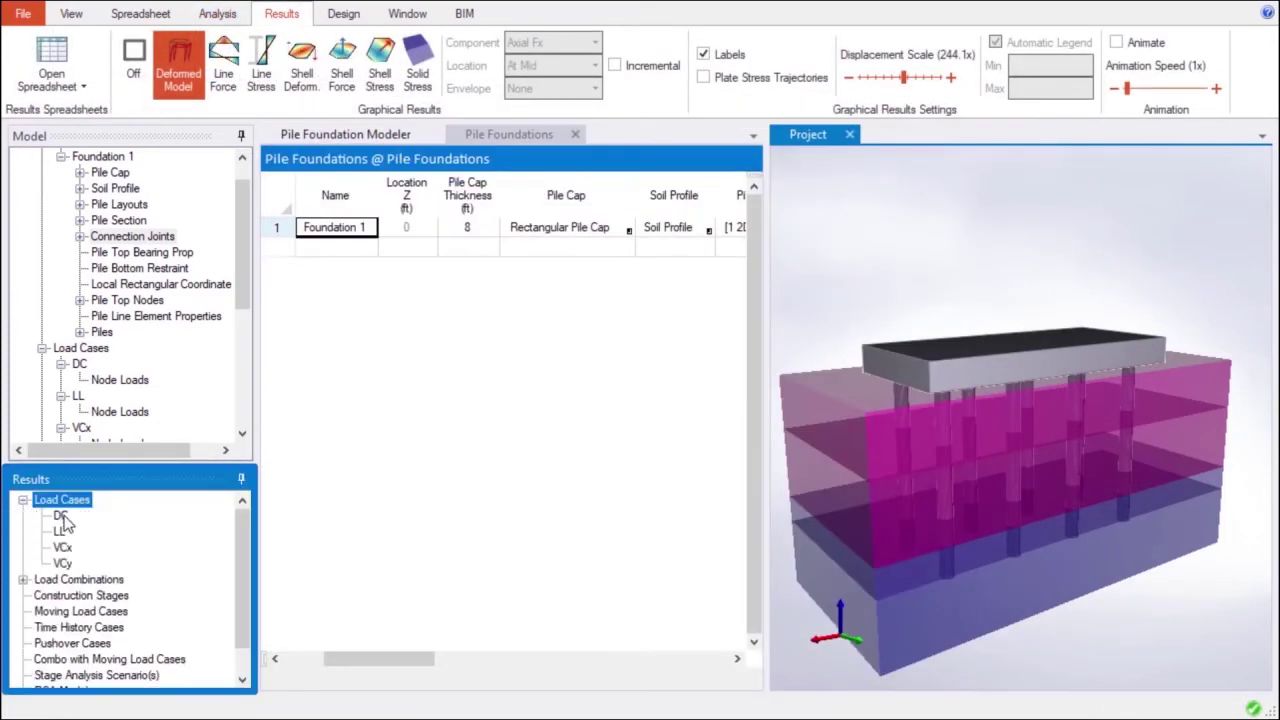
click(60, 516)
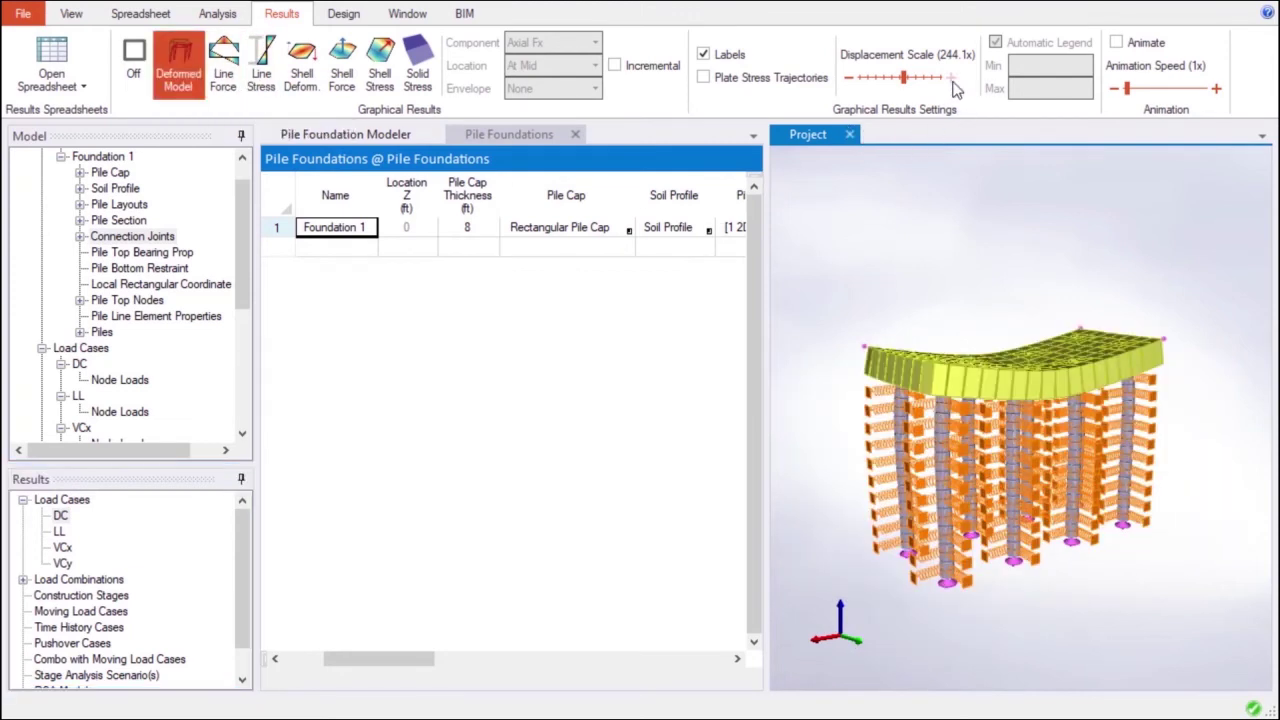
click(953, 84)
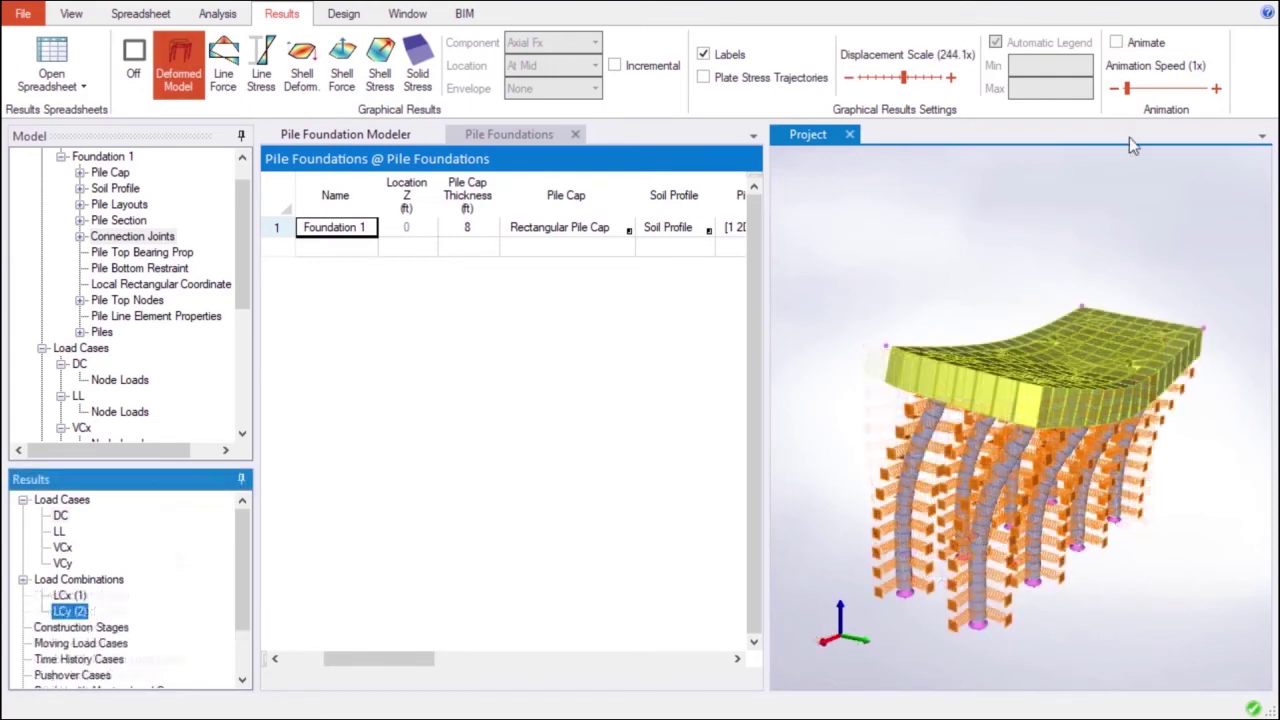
List Foundation 1's node displacements under DC in the Node Displacements table, then close it
click(51, 75)
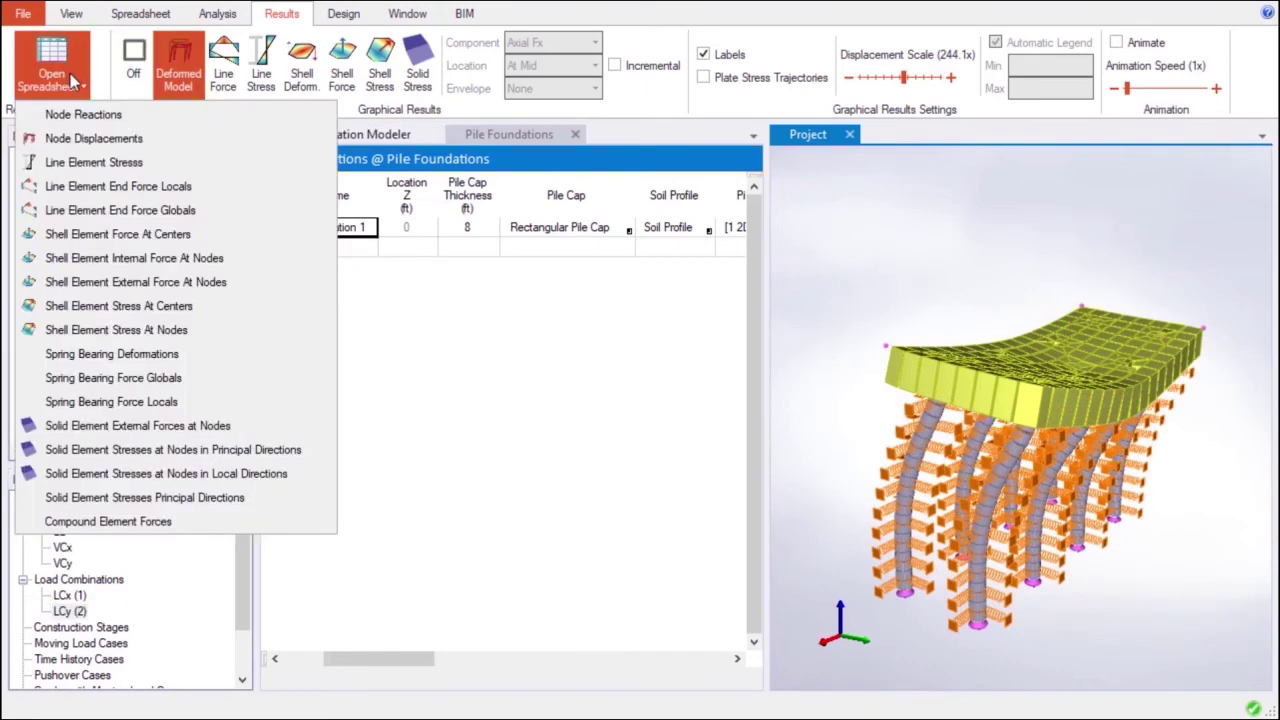
click(110, 91)
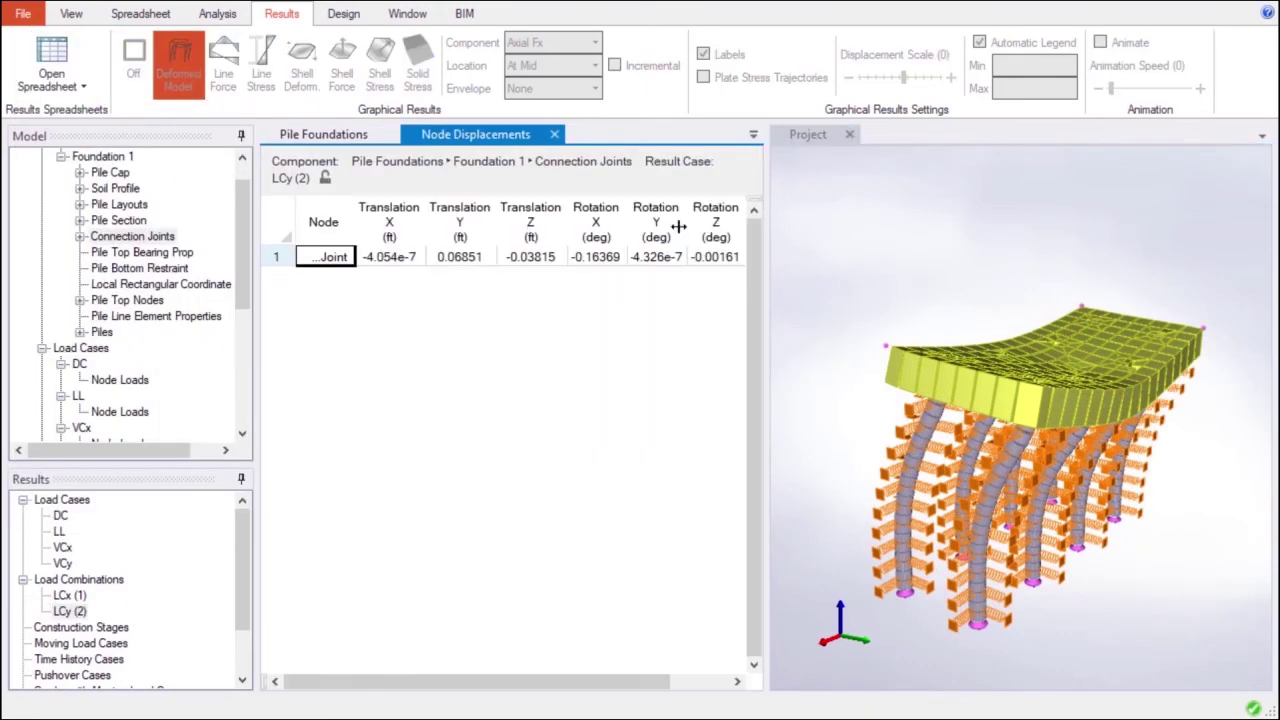
click(60, 516)
scroll(140, 292, up, 1)
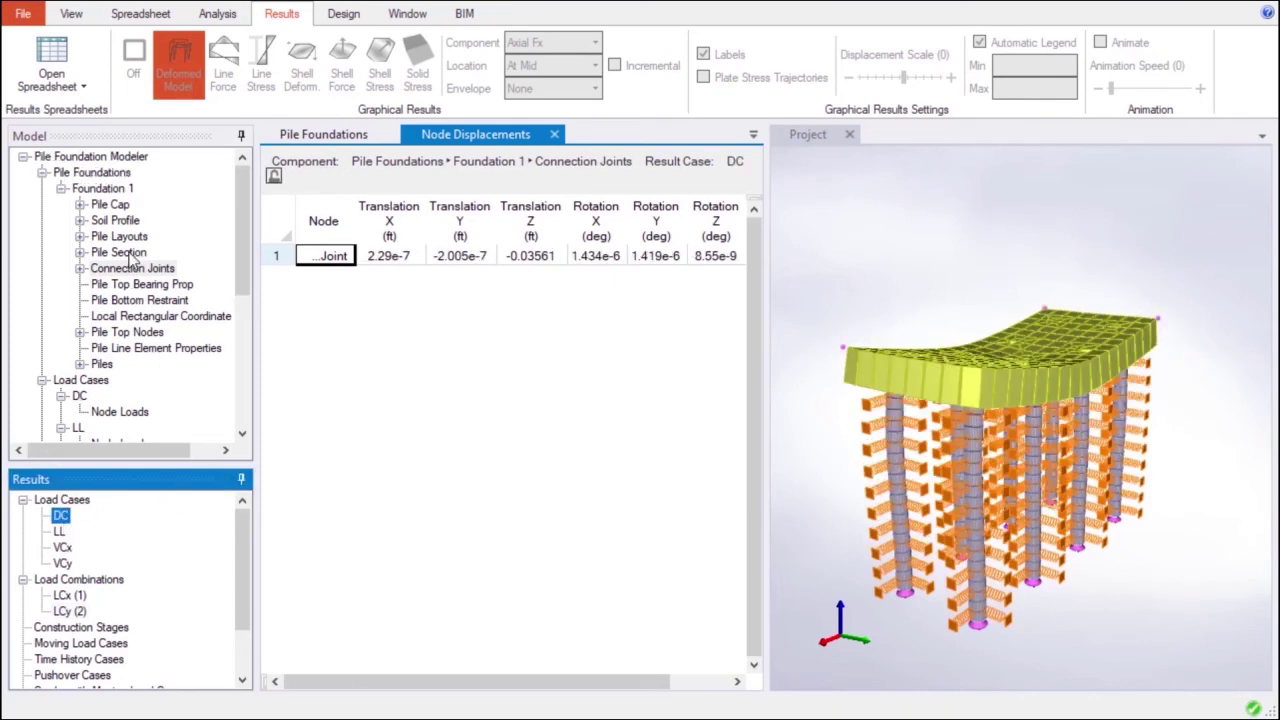
click(110, 189)
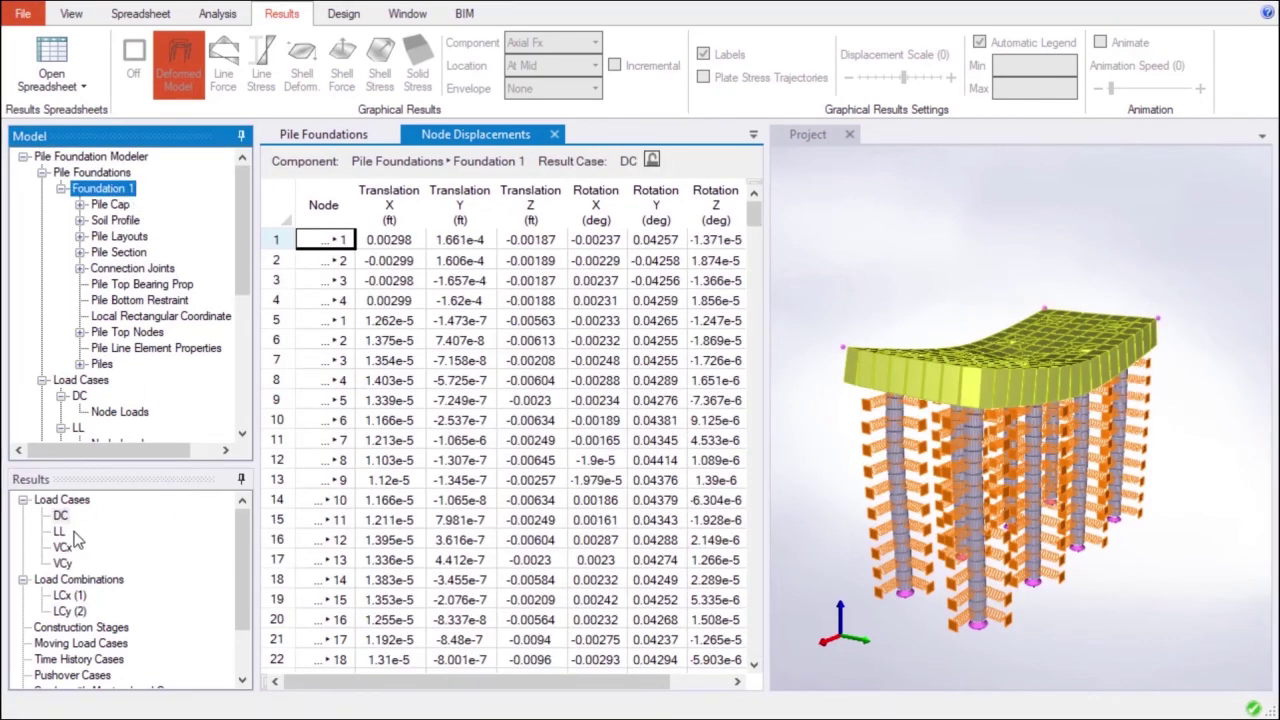
click(554, 134)
click(285, 17)
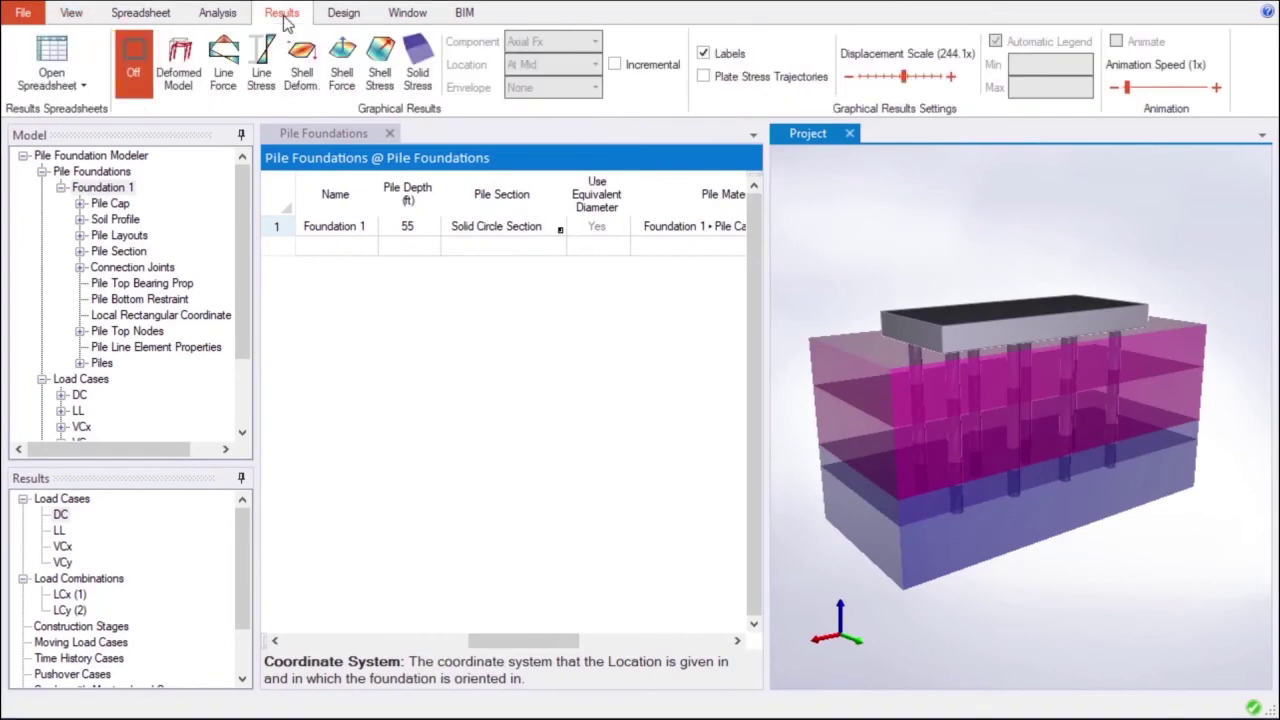
List Compound Element Forces with start station -20, end station 20 and 20 stations, then close the table
click(65, 70)
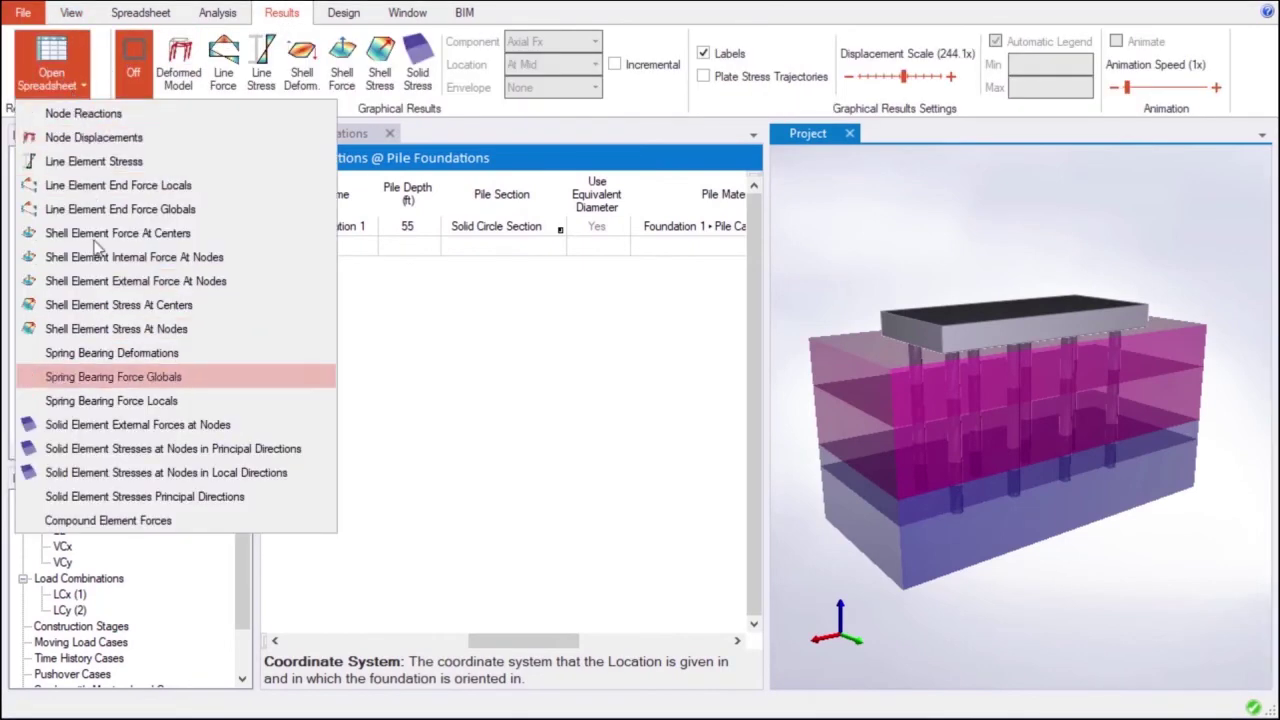
click(120, 520)
click(808, 183)
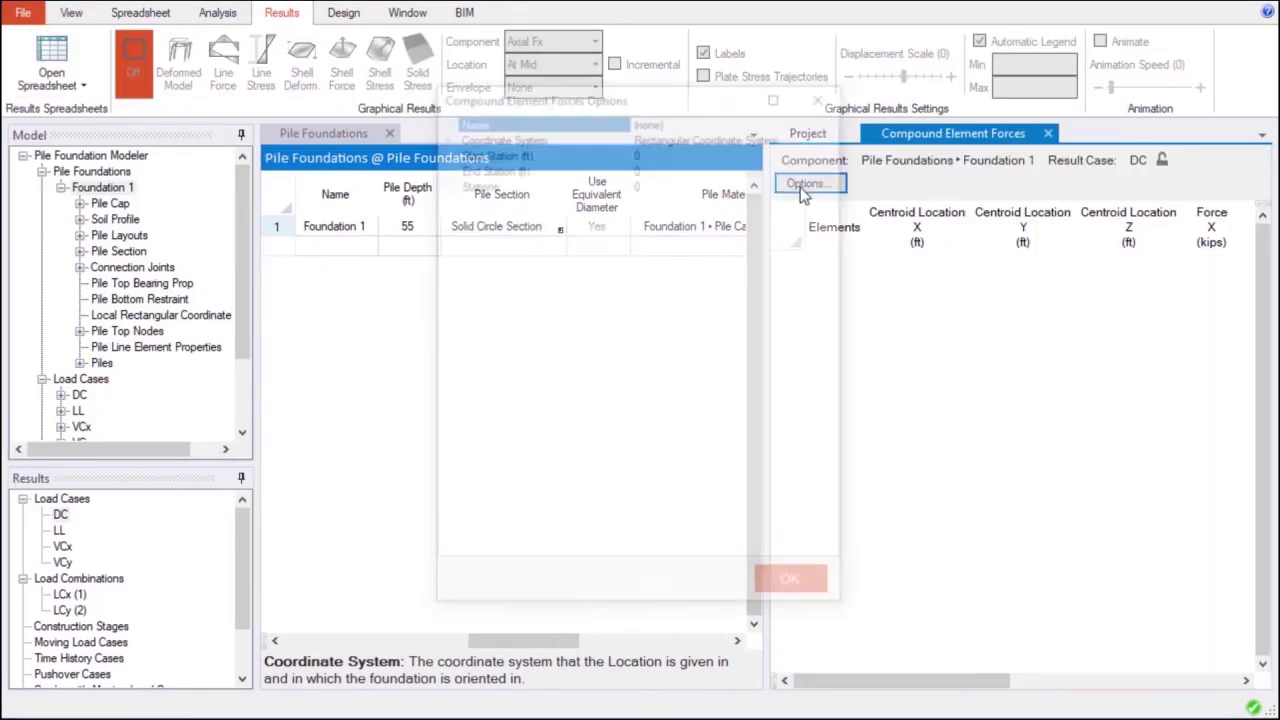
click(443, 135)
click(672, 329)
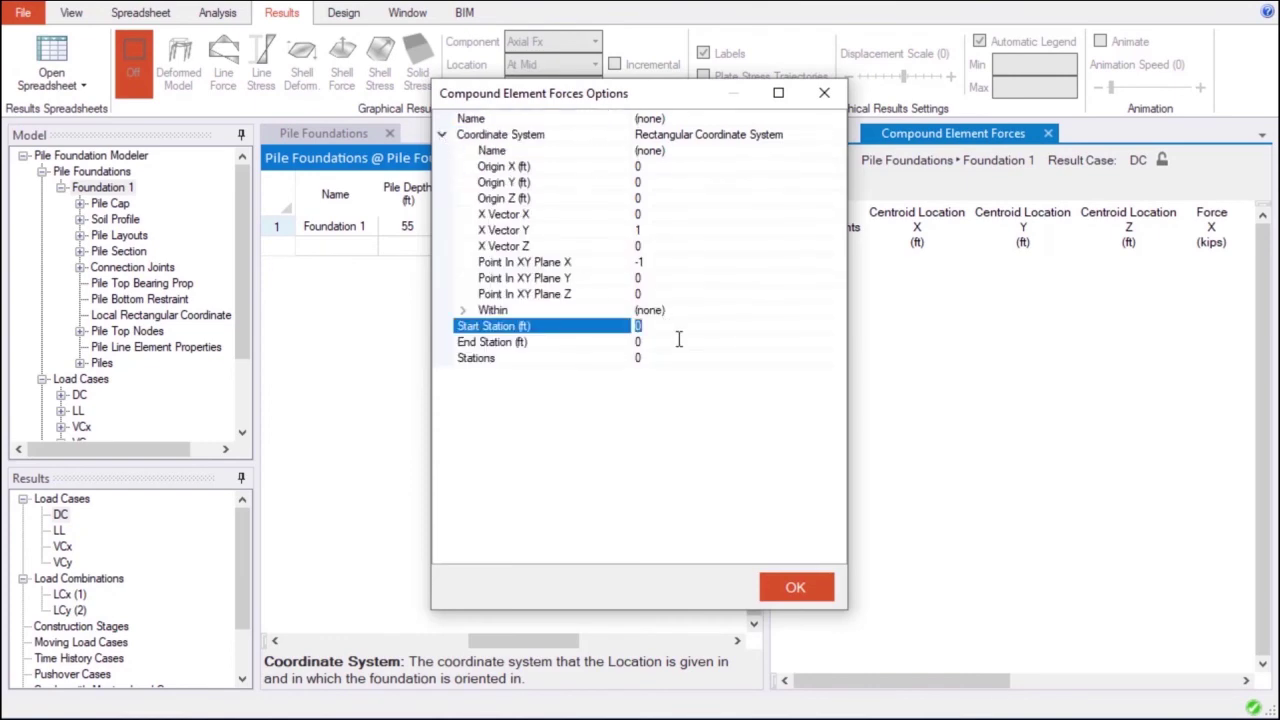
click(679, 343)
text(20)
click(693, 360)
text(20)
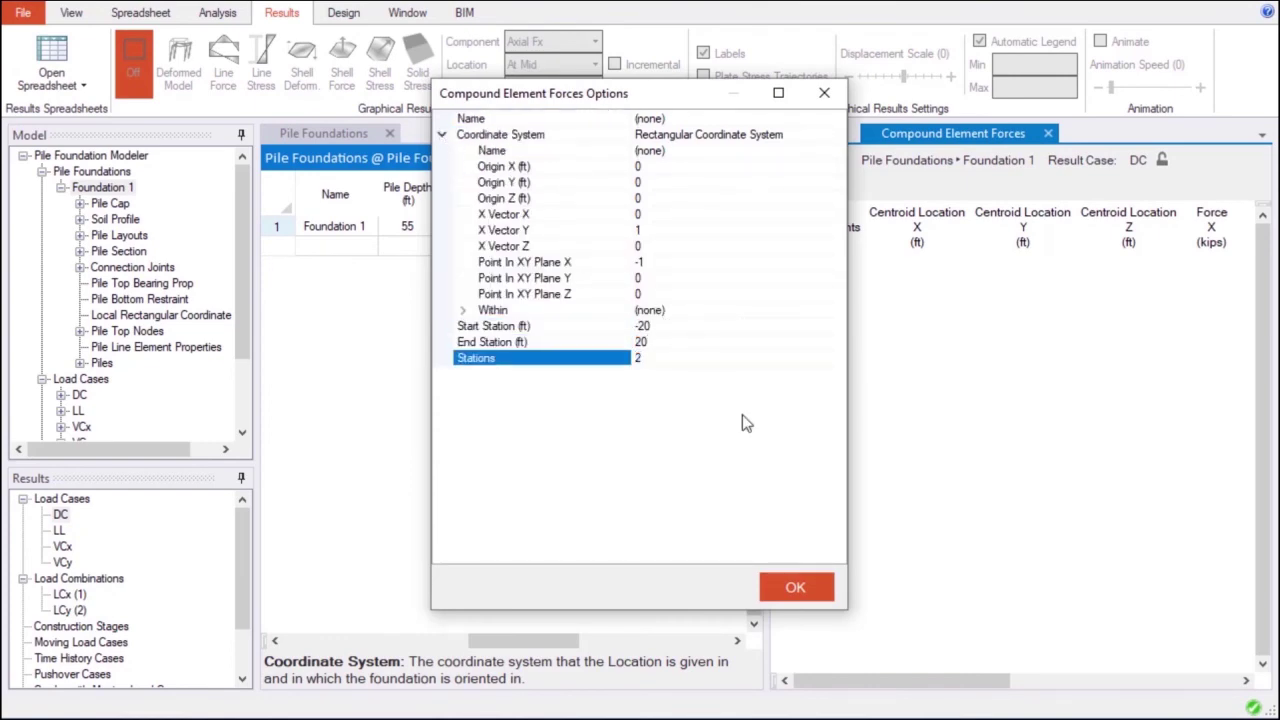
click(795, 587)
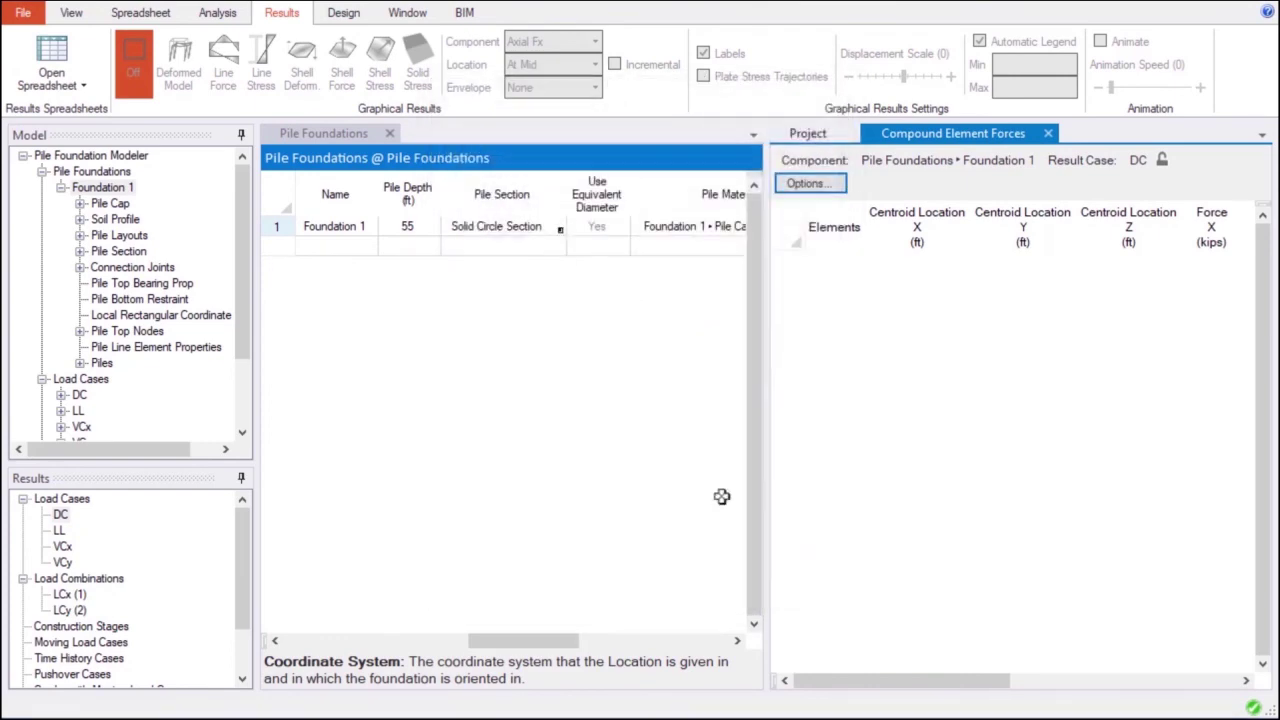
click(391, 134)
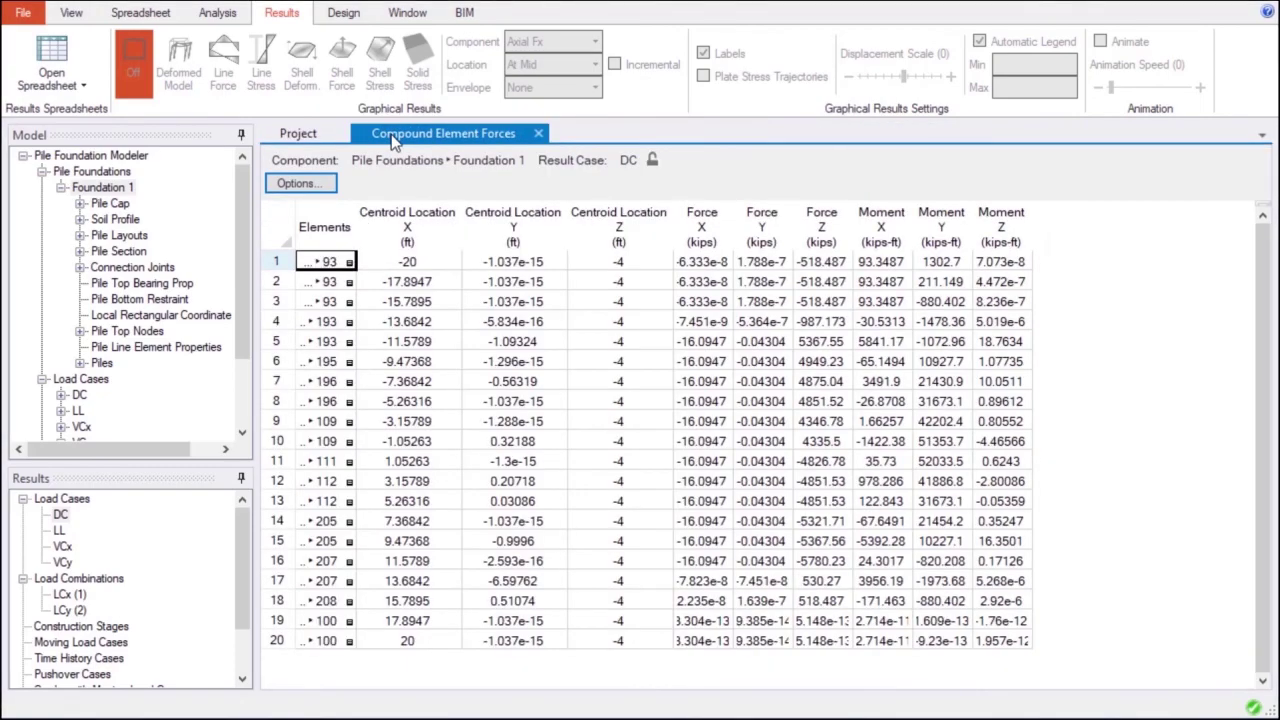